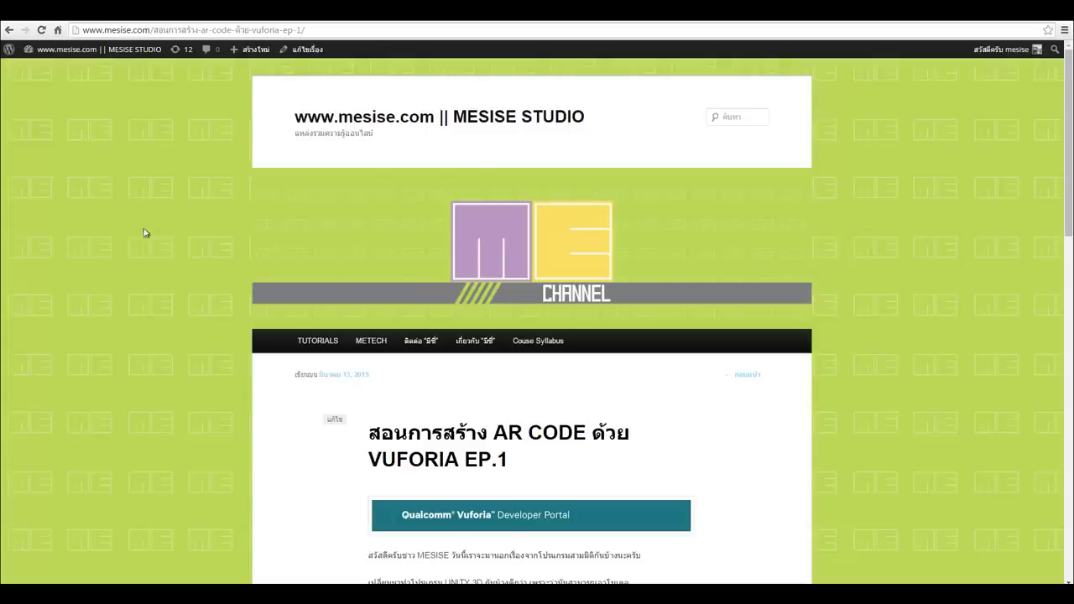
Step: Find the vuforia-unity-android-ios-3-0-9 download link in the AR Code tutorial post
{"action": "scroll", "coordinate": [210, 348], "scroll_direction": "down", "scroll_amount": 1}
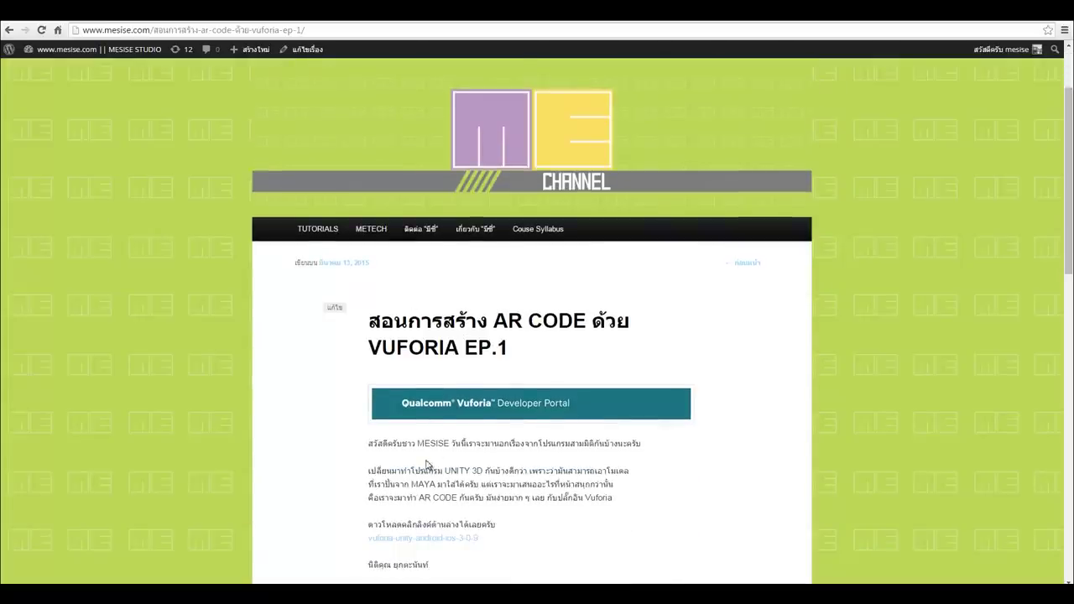
{"action": "scroll", "coordinate": [431, 466], "scroll_direction": "down", "scroll_amount": 1}
{"action": "scroll", "coordinate": [425, 412], "scroll_direction": "down", "scroll_amount": 1}
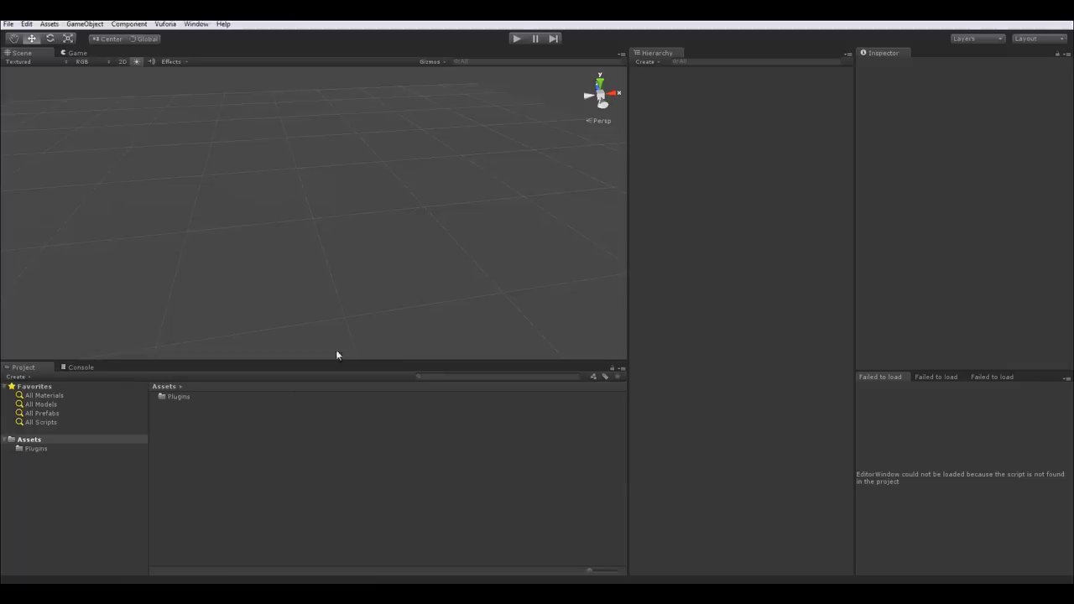
Step: Switch the Unity project's build platform to PC, Mac & Linux Standalone in the build settings
{"action": "left_click", "coordinate": [9, 25]}
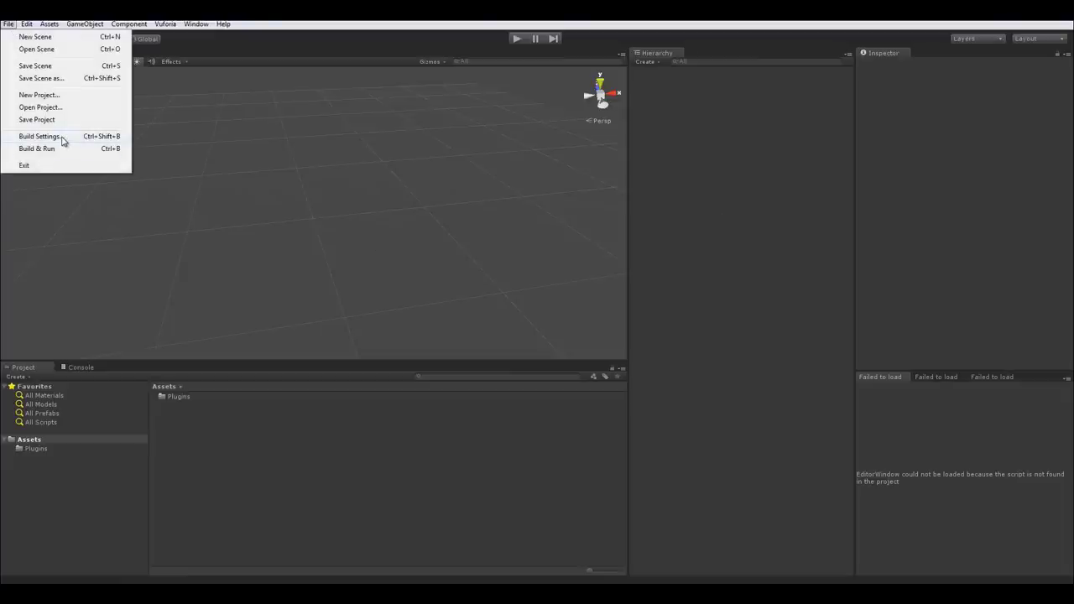
{"action": "left_click", "coordinate": [62, 137]}
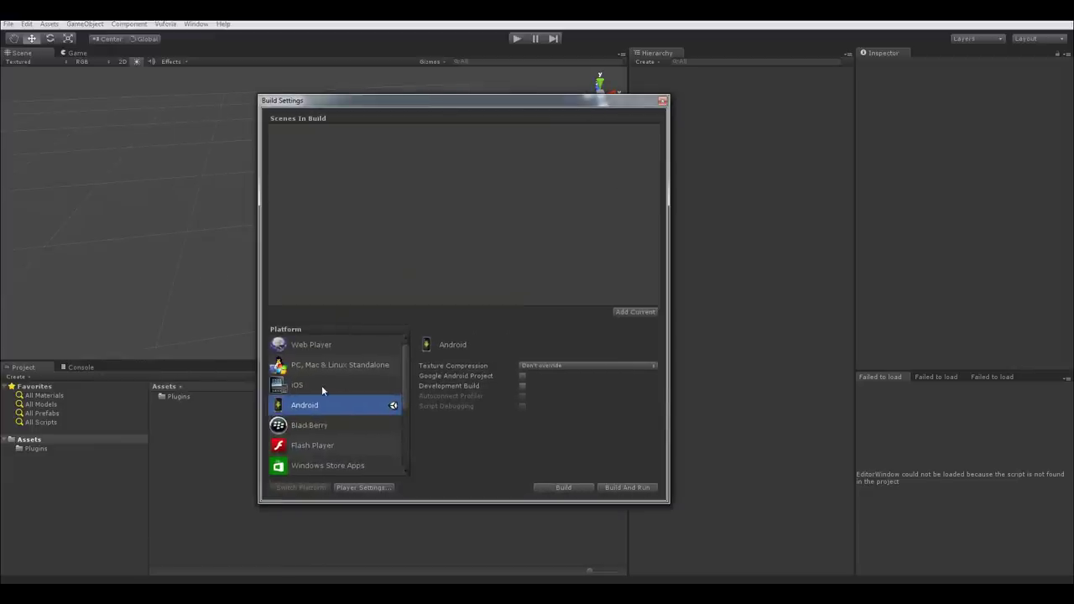
{"action": "left_click", "coordinate": [318, 370]}
{"action": "left_click", "coordinate": [313, 487]}
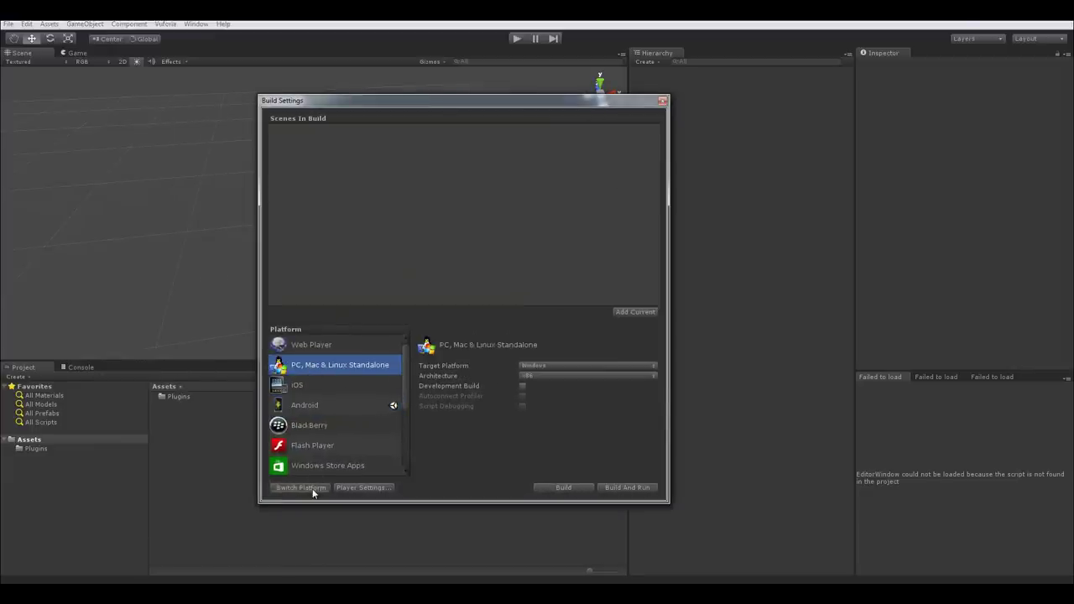
Step: Switch the project's build platform to Android and close the build settings
{"action": "left_click", "coordinate": [327, 387]}
{"action": "left_click", "coordinate": [319, 405]}
{"action": "key", "text": "Up"}
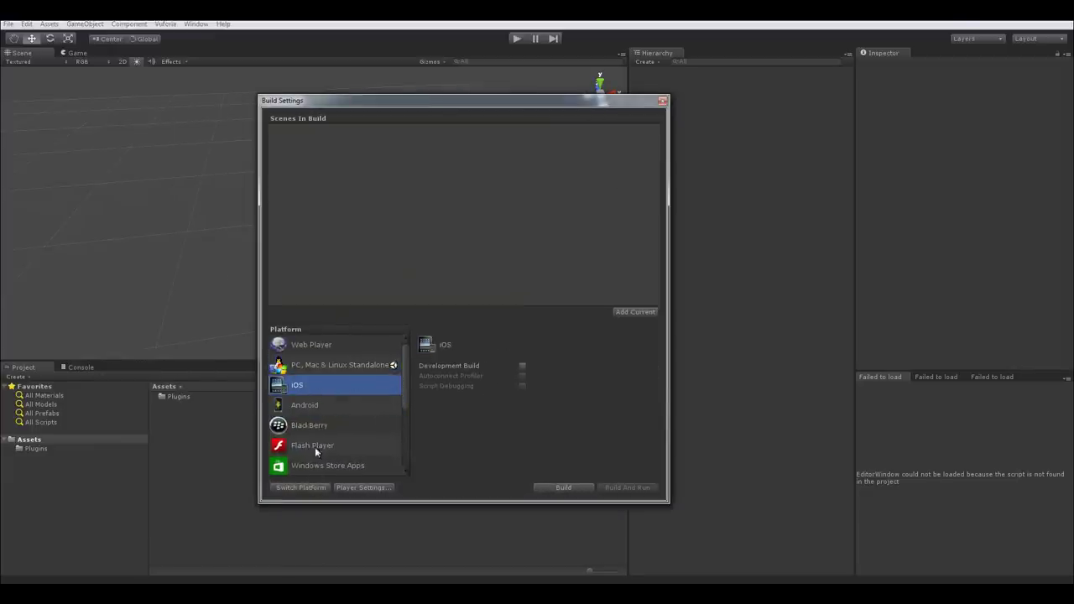
{"action": "left_click", "coordinate": [328, 404]}
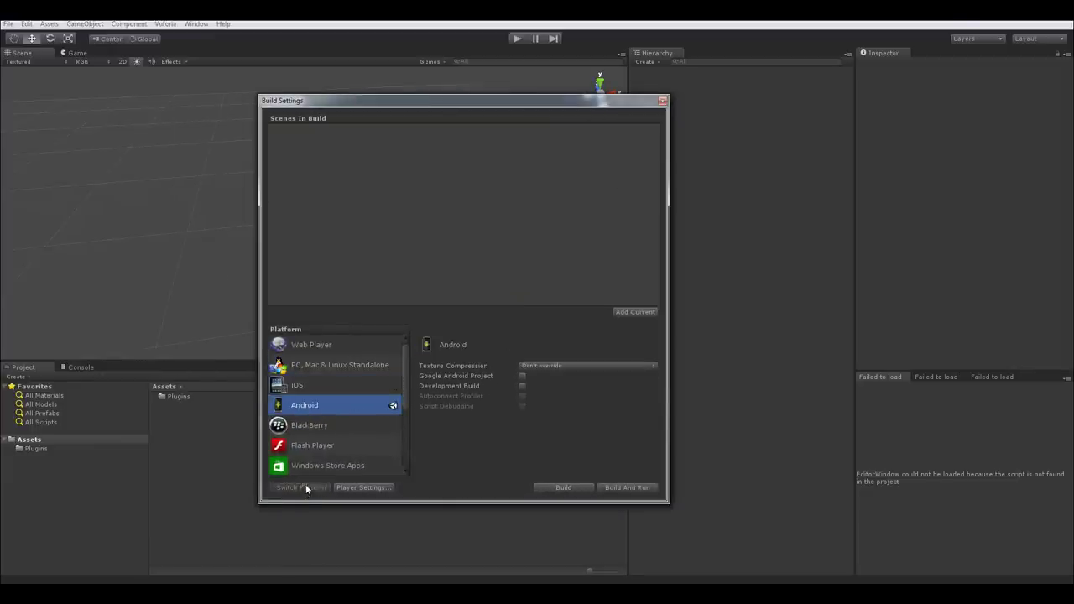
{"action": "left_click", "coordinate": [344, 386]}
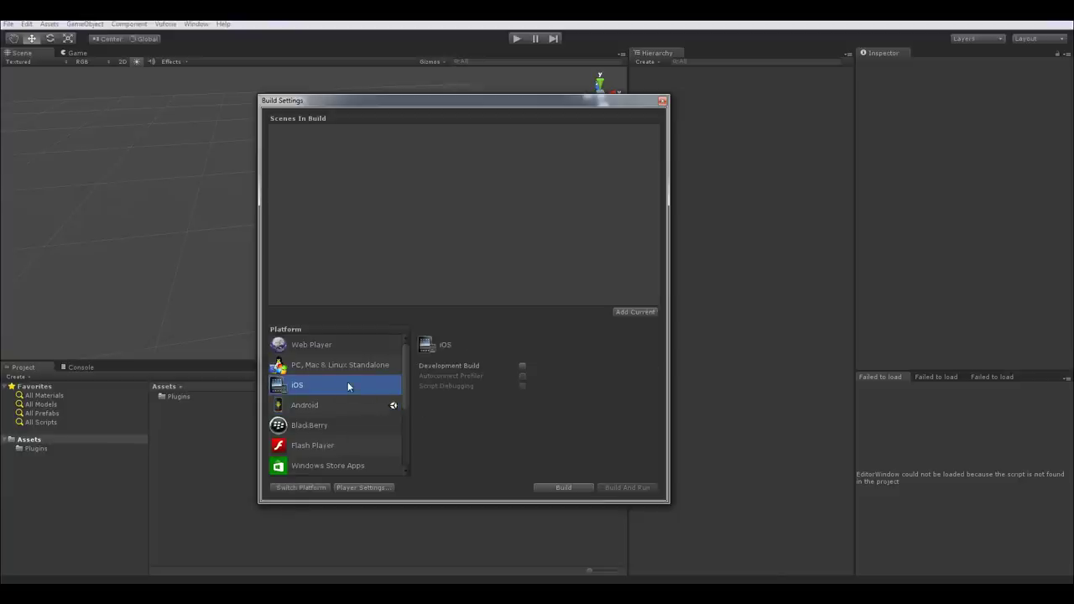
{"action": "left_click", "coordinate": [330, 401]}
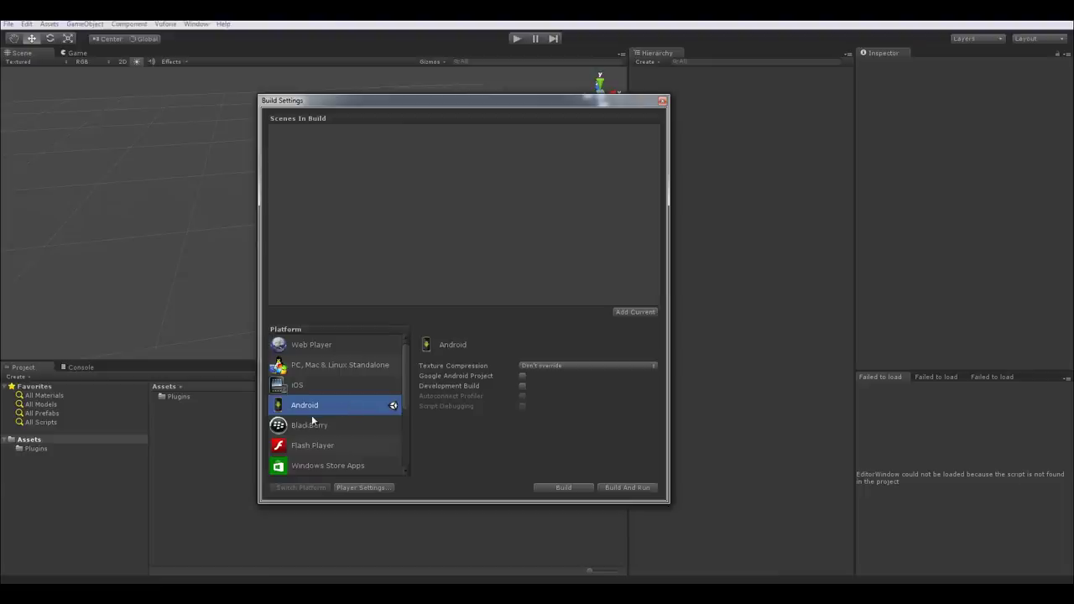
{"action": "left_click", "coordinate": [663, 102]}
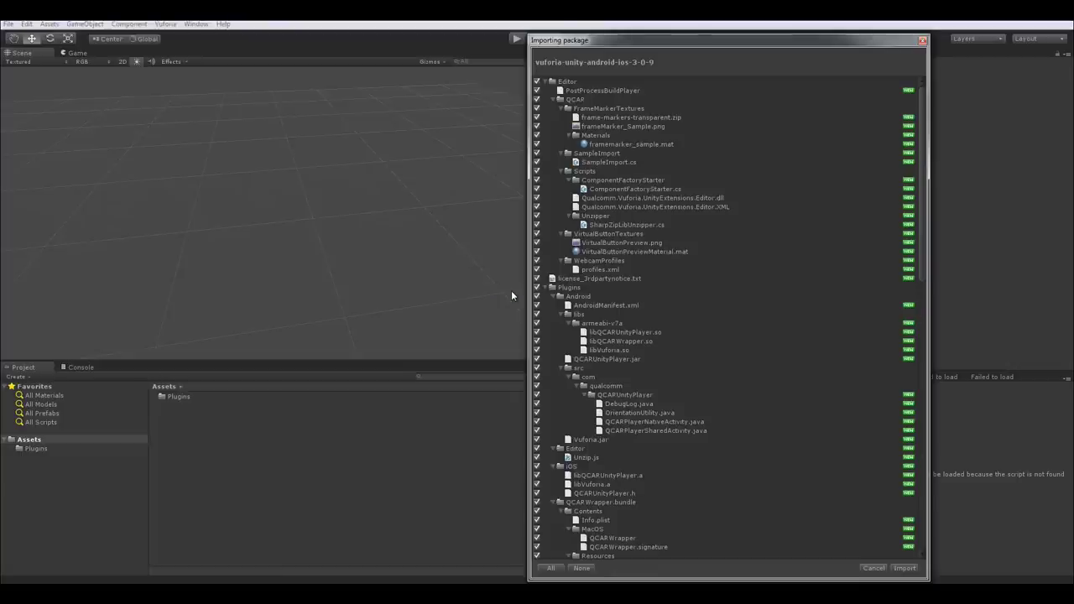
Step: Import all items of the vuforia-unity-android-ios-3-0-9 package into the project
{"action": "left_click", "coordinate": [904, 568]}
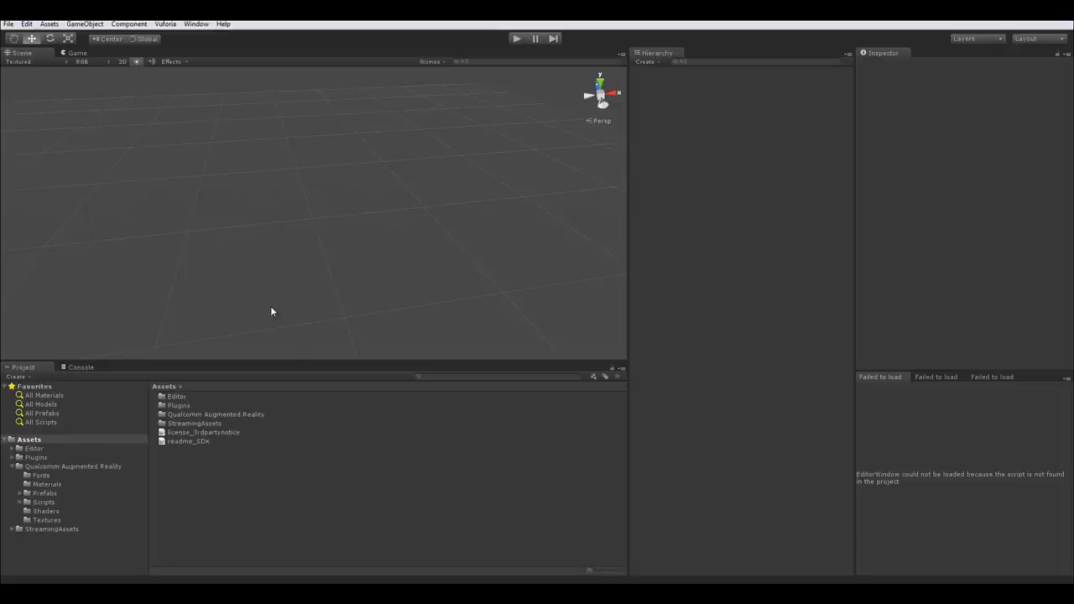
{"action": "left_click_drag", "start_coordinate": [243, 259], "coordinate": [372, 240], "text": "alt"}
{"action": "left_click_drag", "start_coordinate": [367, 214], "coordinate": [439, 243], "text": "alt"}
Step: Switch to Photoshop and create a new document 1000 pixels wide and 800 pixels high
{"action": "key", "text": "alt+Tab"}
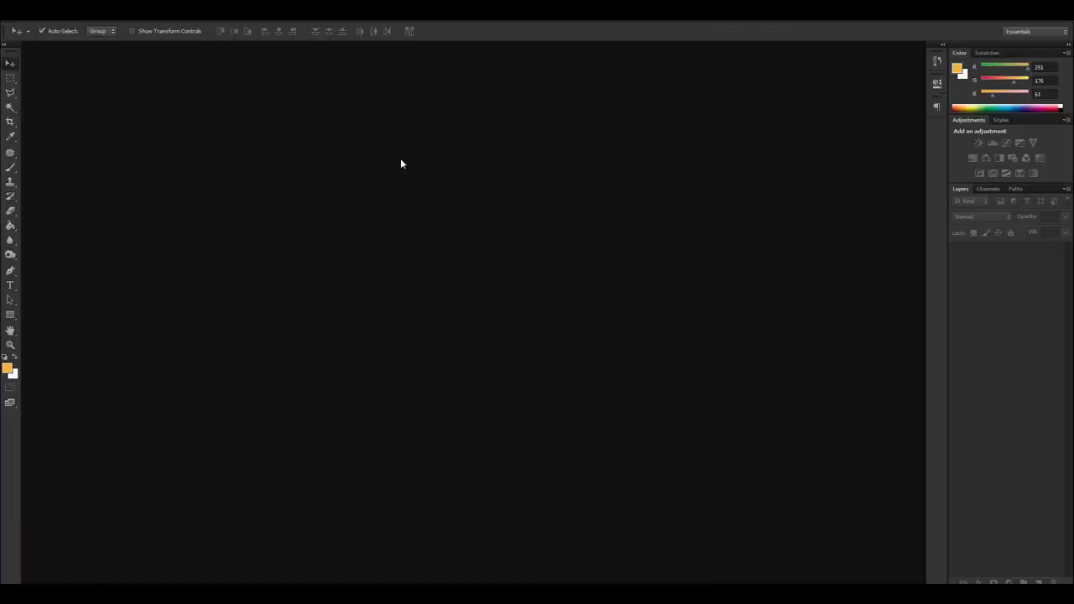
{"action": "key", "text": "ctrl+n"}
{"action": "double_click", "coordinate": [295, 246]}
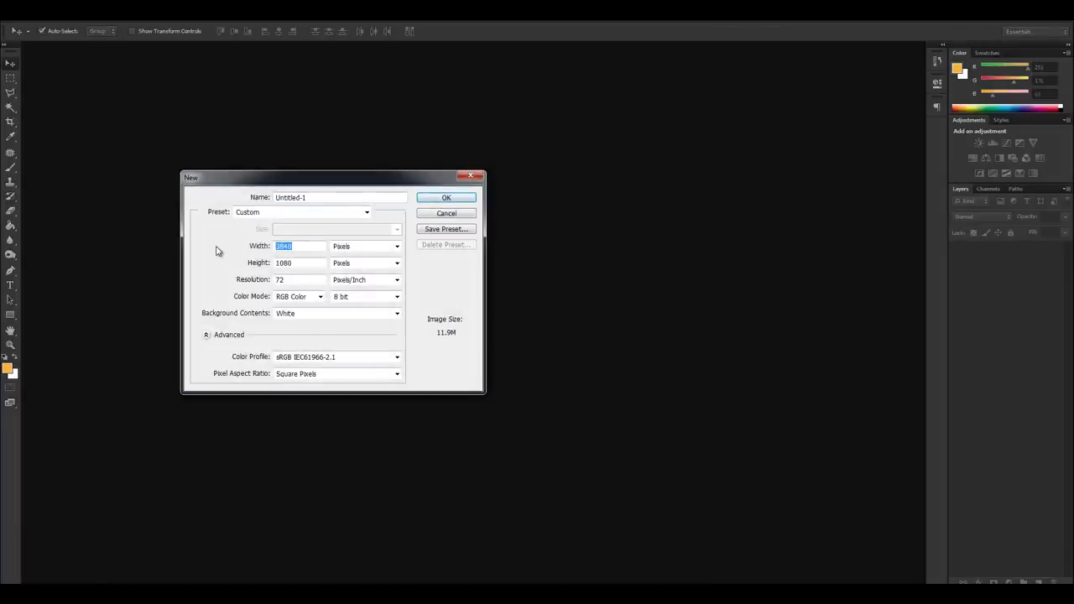
{"action": "type", "text": "1000"}
{"action": "key", "text": "Tab"}
{"action": "key", "text": "Tab"}
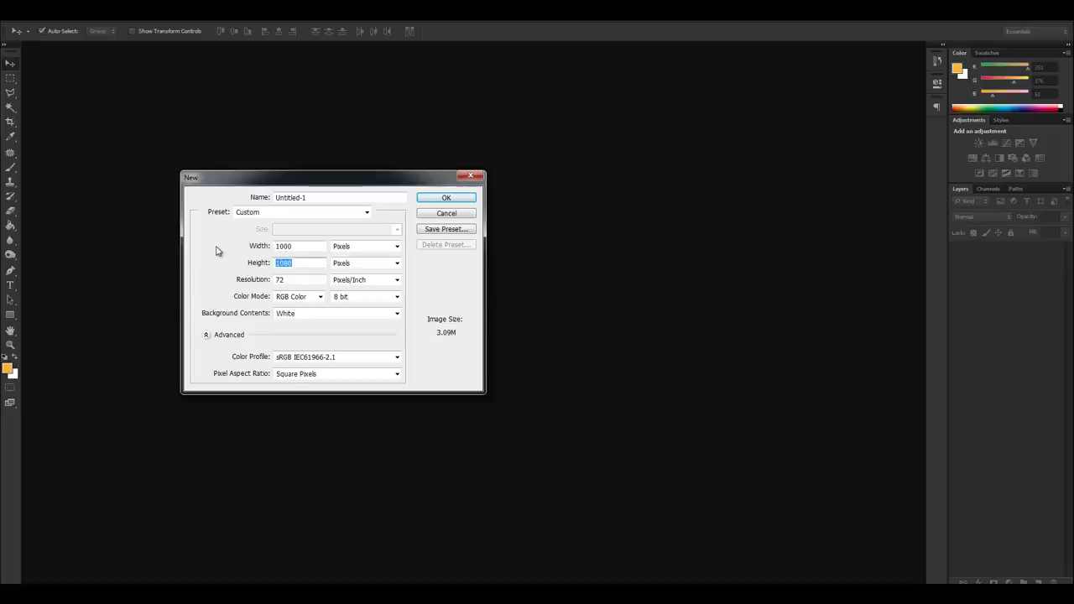
{"action": "type", "text": "800"}
{"action": "key", "text": "Return"}
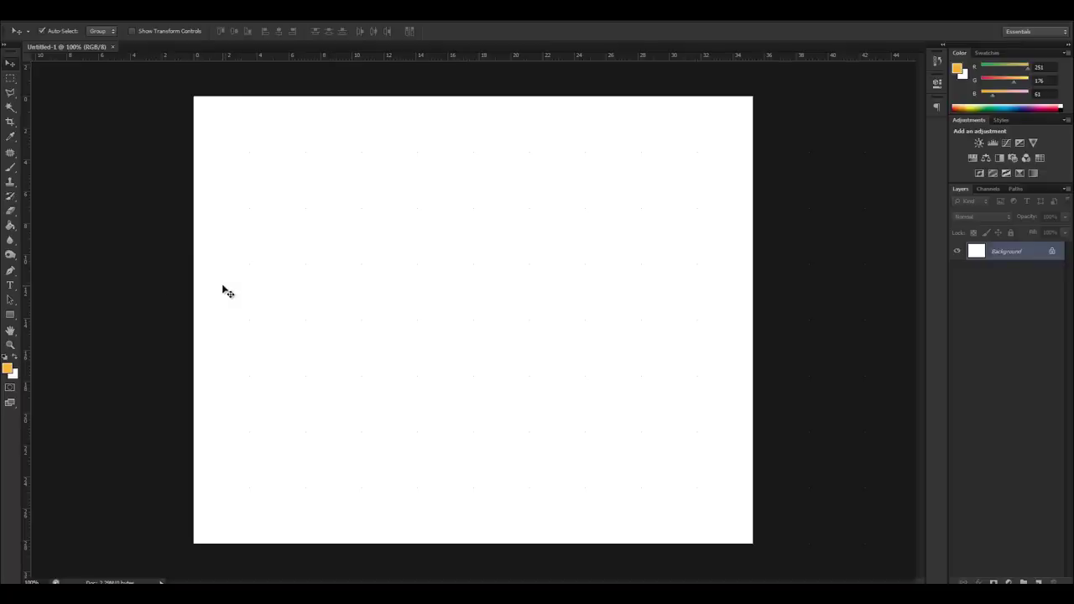
{"action": "key", "text": "b"}
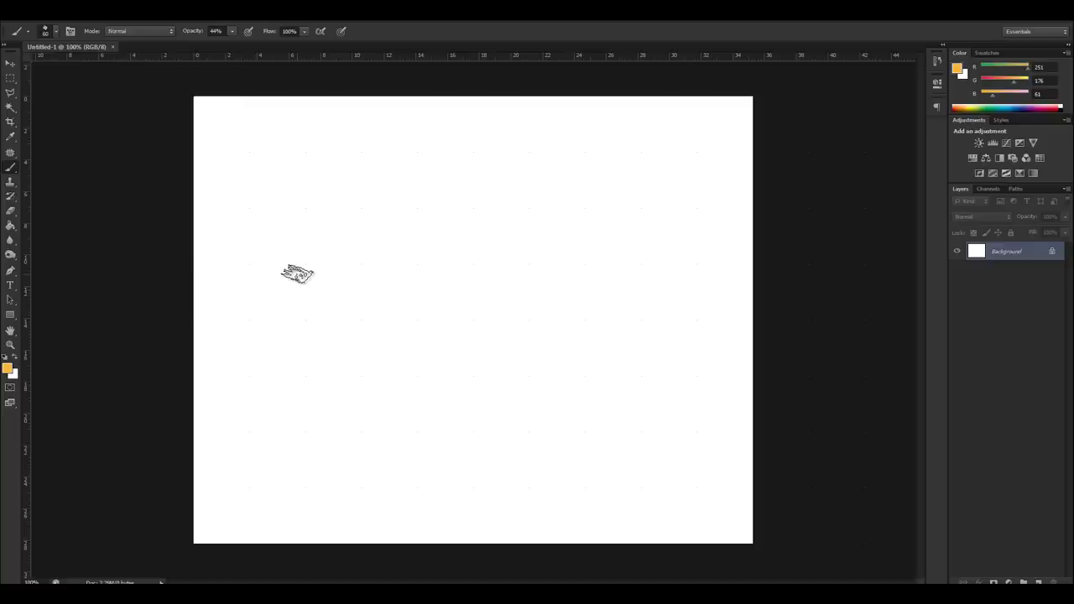
{"action": "mouse_move", "coordinate": [507, 209]}
{"action": "left_mouse_down"}
{"action": "mouse_move", "coordinate": [379, 235]}
{"action": "mouse_move", "coordinate": [522, 470]}
{"action": "mouse_move", "coordinate": [458, 204]}
{"action": "left_mouse_up"}
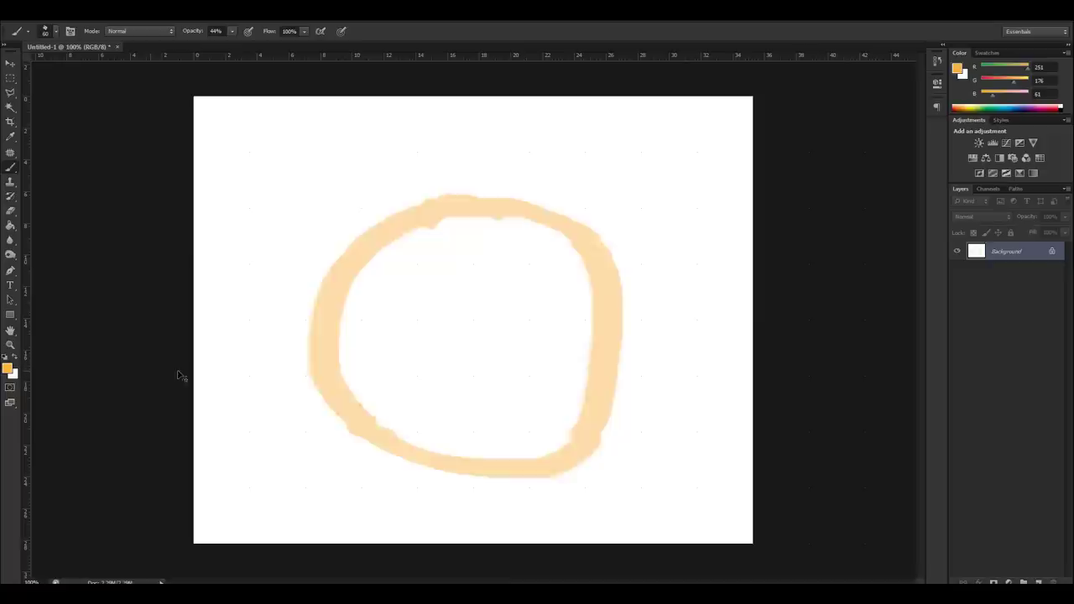
{"action": "key", "text": "ctrl+z"}
Step: Paint an irregular black outline crossed by several thick black strokes over the canvas, using the brush at 100% opacity
{"action": "left_click", "coordinate": [9, 360]}
{"action": "mouse_move", "coordinate": [463, 178]}
{"action": "left_mouse_down"}
{"action": "mouse_move", "coordinate": [378, 254]}
{"action": "mouse_move", "coordinate": [354, 413]}
{"action": "mouse_move", "coordinate": [535, 451]}
{"action": "left_mouse_up"}
{"action": "key", "text": "ctrl+z"}
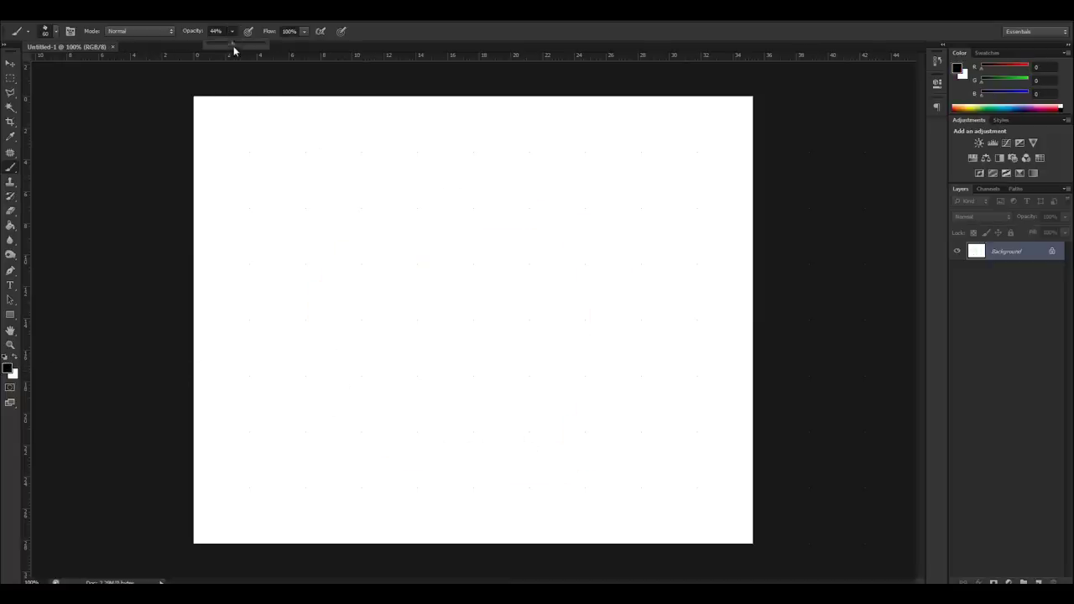
{"action": "mouse_move", "coordinate": [480, 143]}
{"action": "left_mouse_down"}
{"action": "mouse_move", "coordinate": [330, 394]}
{"action": "mouse_move", "coordinate": [596, 449]}
{"action": "mouse_move", "coordinate": [635, 340]}
{"action": "mouse_move", "coordinate": [605, 239]}
{"action": "mouse_move", "coordinate": [504, 174]}
{"action": "left_mouse_up"}
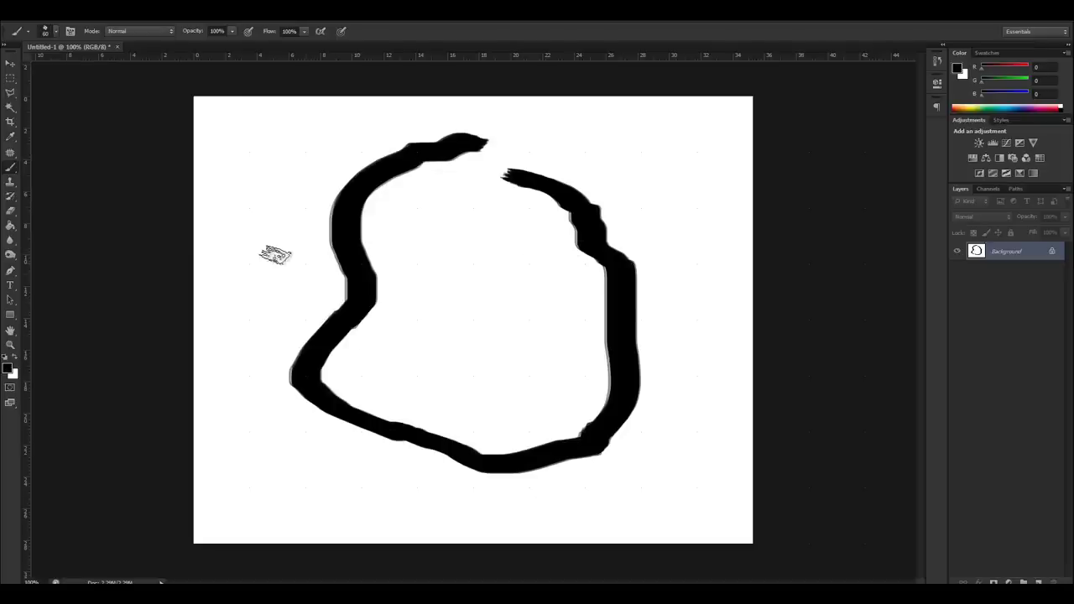
{"action": "left_click_drag", "start_coordinate": [250, 262], "coordinate": [731, 302]}
{"action": "left_click_drag", "start_coordinate": [249, 391], "coordinate": [711, 371]}
{"action": "left_click_drag", "start_coordinate": [600, 203], "coordinate": [386, 536]}
{"action": "left_click_drag", "start_coordinate": [352, 151], "coordinate": [642, 495]}
{"action": "mouse_move", "coordinate": [283, 336]}
{"action": "left_mouse_down"}
{"action": "mouse_move", "coordinate": [475, 437]}
{"action": "mouse_move", "coordinate": [456, 173]}
{"action": "mouse_move", "coordinate": [508, 493]}
{"action": "left_mouse_up"}
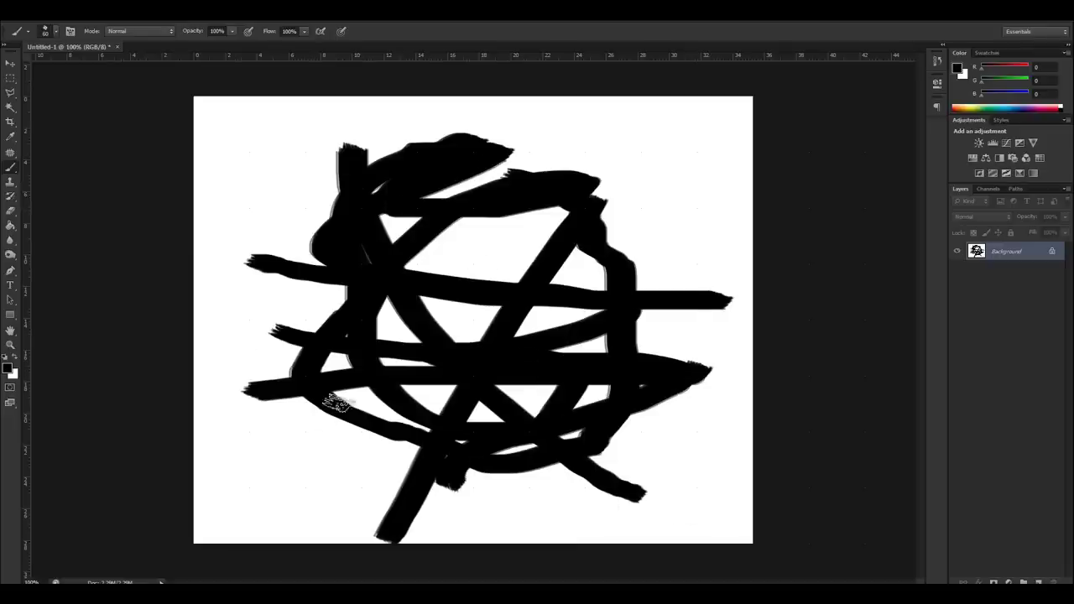
{"action": "left_click", "coordinate": [328, 419]}
Step: Set the foreground colour to red (255, 0, 0) and brush several freehand strokes around the edges of the black scribble
{"action": "key", "text": "i"}
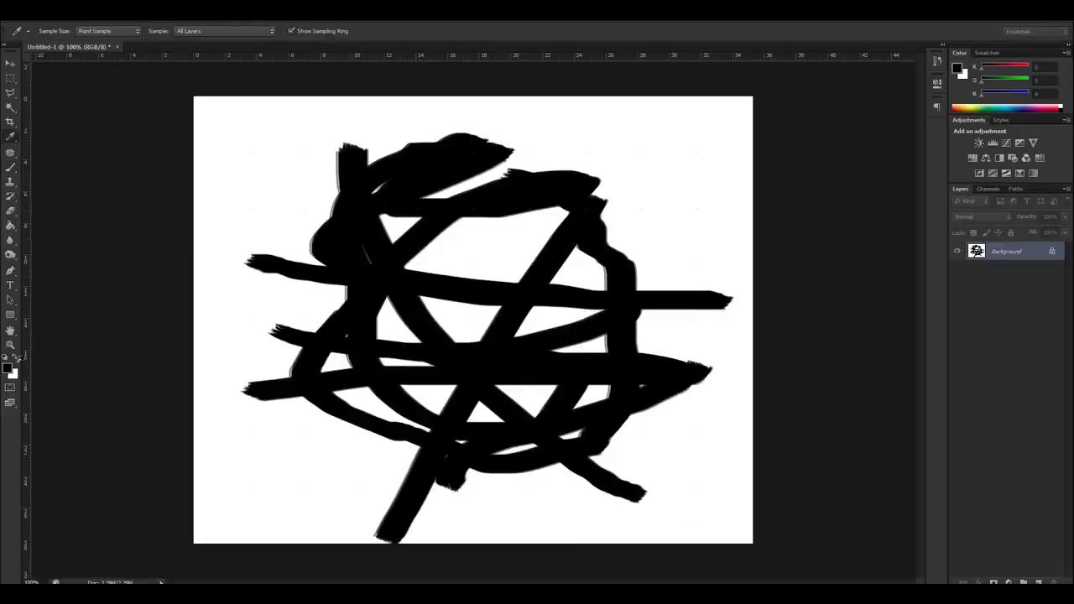
{"action": "left_click", "coordinate": [8, 367]}
{"action": "left_click_drag", "start_coordinate": [624, 249], "coordinate": [641, 256]}
{"action": "left_click", "coordinate": [835, 286]}
{"action": "key", "text": "b"}
{"action": "left_click_drag", "start_coordinate": [676, 211], "coordinate": [726, 384]}
{"action": "left_click_drag", "start_coordinate": [640, 460], "coordinate": [483, 458]}
{"action": "left_click_drag", "start_coordinate": [285, 479], "coordinate": [245, 403]}
{"action": "mouse_move", "coordinate": [256, 393]}
{"action": "left_mouse_down"}
{"action": "mouse_move", "coordinate": [242, 327]}
{"action": "mouse_move", "coordinate": [252, 259]}
{"action": "left_mouse_up"}
{"action": "left_click_drag", "start_coordinate": [264, 220], "coordinate": [361, 187]}
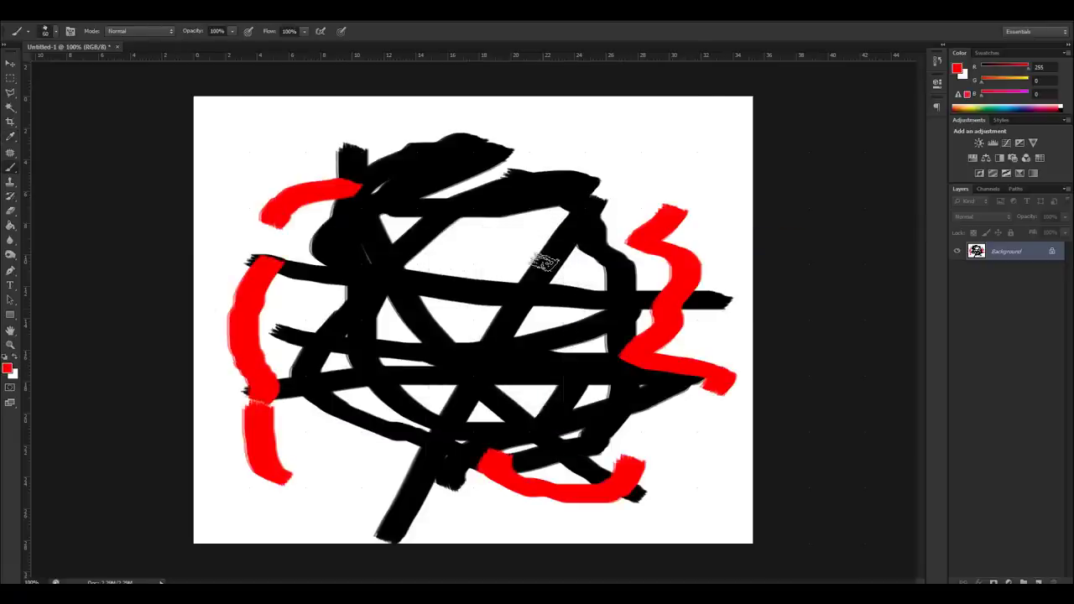
Step: Pick another foreground colour and add freehand strokes through the middle and lower part of the scribble
{"action": "right_click", "coordinate": [393, 321]}
{"action": "key", "text": "g"}
{"action": "left_click", "coordinate": [8, 367]}
{"action": "left_click_drag", "start_coordinate": [730, 323], "coordinate": [730, 345]}
{"action": "left_click", "coordinate": [824, 282]}
{"action": "mouse_move", "coordinate": [453, 180]}
{"action": "left_mouse_down"}
{"action": "mouse_move", "coordinate": [638, 181]}
{"action": "mouse_move", "coordinate": [529, 152]}
{"action": "left_mouse_up"}
{"action": "mouse_move", "coordinate": [445, 290]}
{"action": "left_mouse_down"}
{"action": "mouse_move", "coordinate": [540, 292]}
{"action": "mouse_move", "coordinate": [437, 332]}
{"action": "left_mouse_up"}
{"action": "left_click_drag", "start_coordinate": [487, 422], "coordinate": [638, 430]}
{"action": "left_click_drag", "start_coordinate": [538, 468], "coordinate": [285, 453]}
{"action": "left_click_drag", "start_coordinate": [357, 357], "coordinate": [361, 261]}
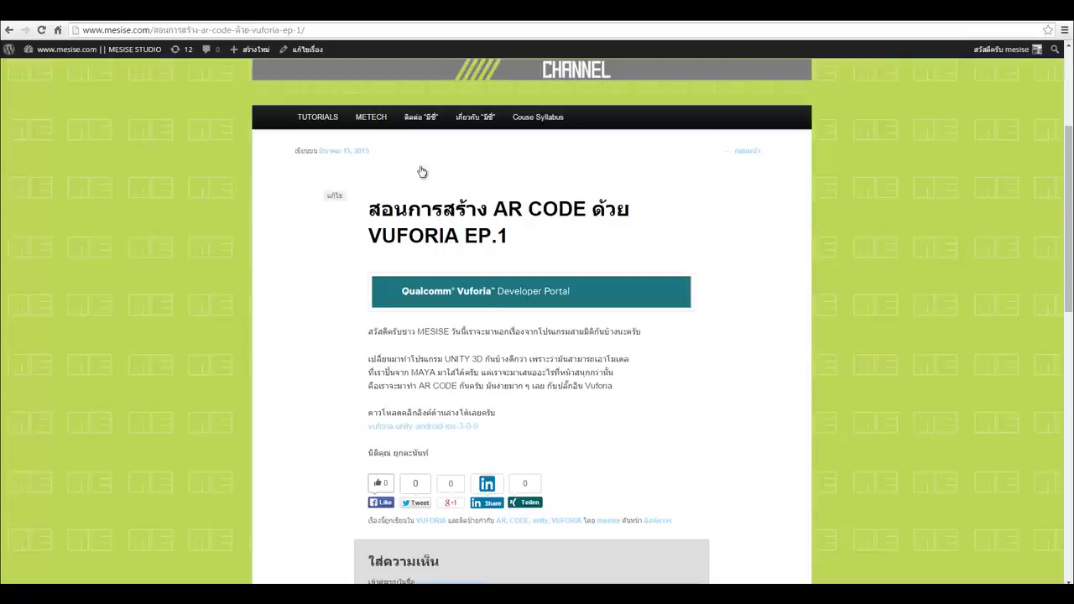
Step: Switch to the browser and run a Google image search for "view" in a new tab
{"action": "key", "text": "ctrl+t"}
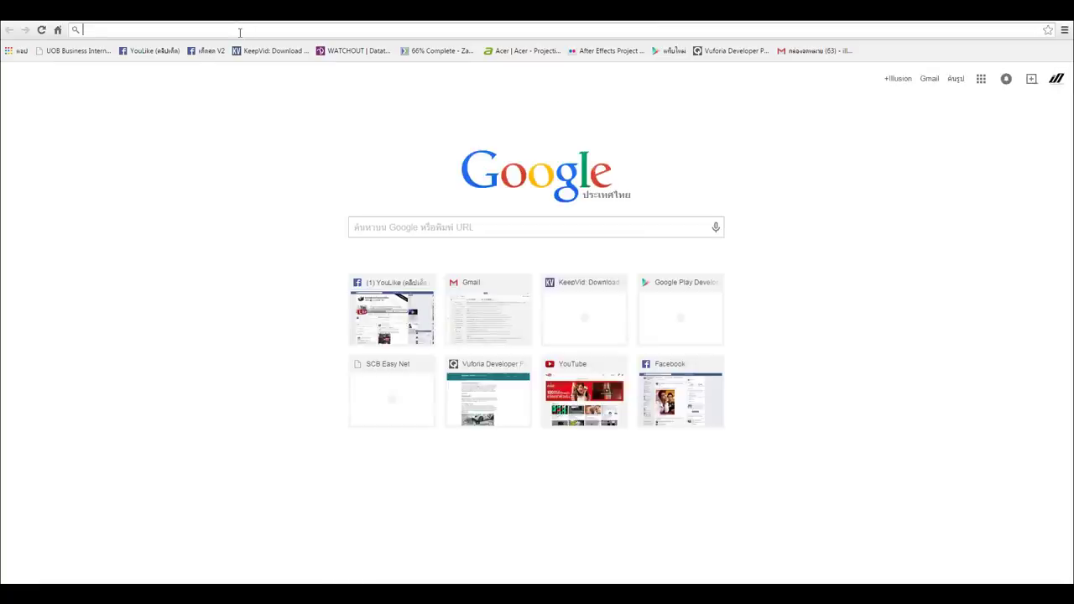
{"action": "type", "text": "อร่าไ"}
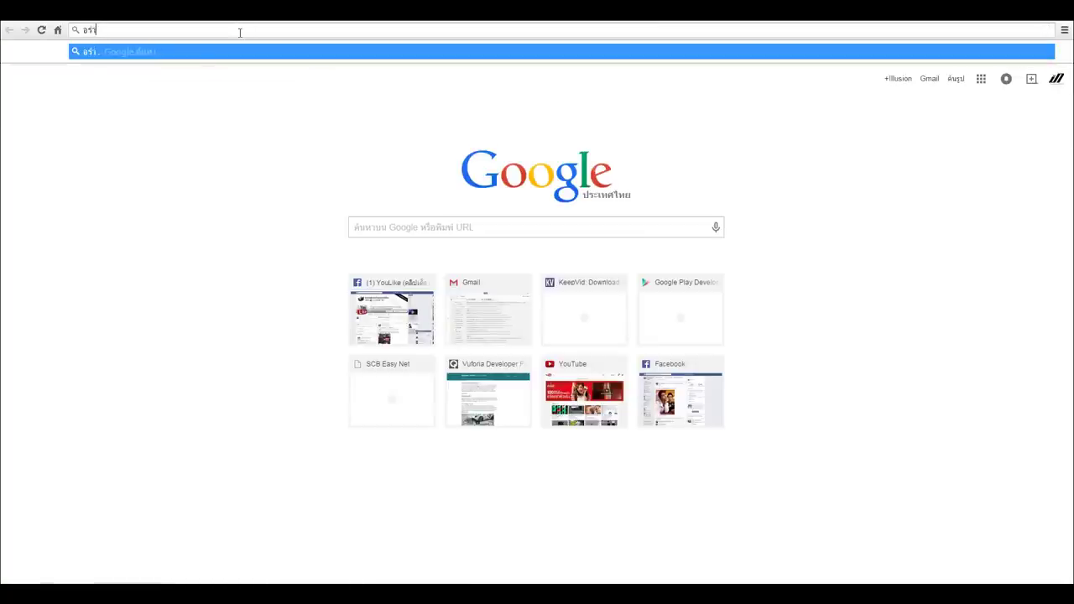
{"action": "key", "text": "BackSpace"}
{"action": "key", "text": "BackSpace"}
{"action": "key", "text": "BackSpace"}
{"action": "key", "text": "BackSpace"}
{"action": "key", "text": "Return"}
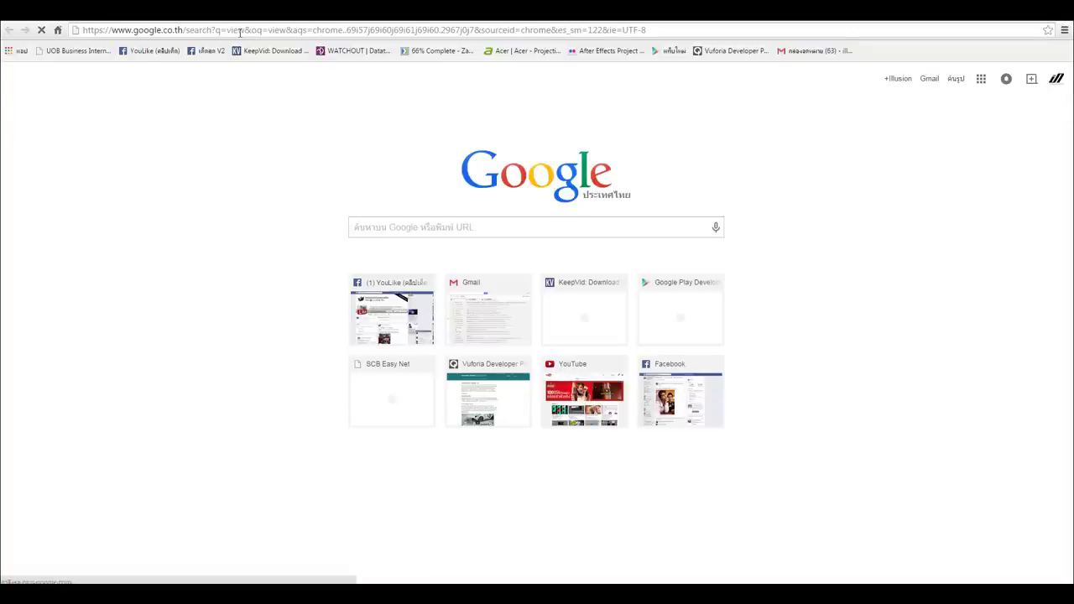
{"action": "left_click", "coordinate": [115, 92]}
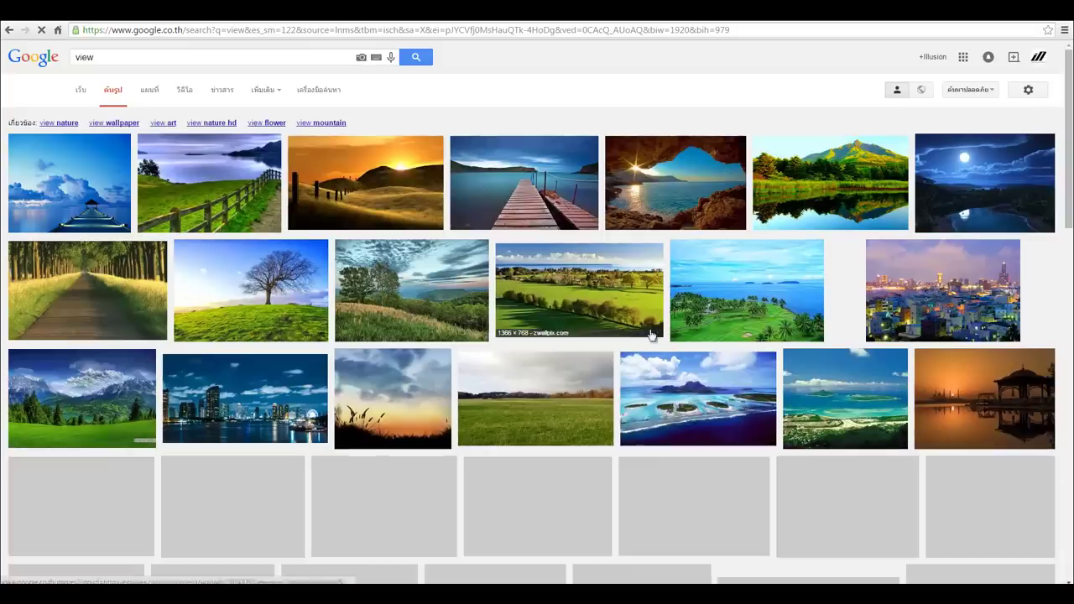
Step: Find the night city view picture with the seated cloaked figure among the image results, open it full size and copy it
{"action": "scroll", "coordinate": [520, 420], "scroll_direction": "down", "scroll_amount": 1}
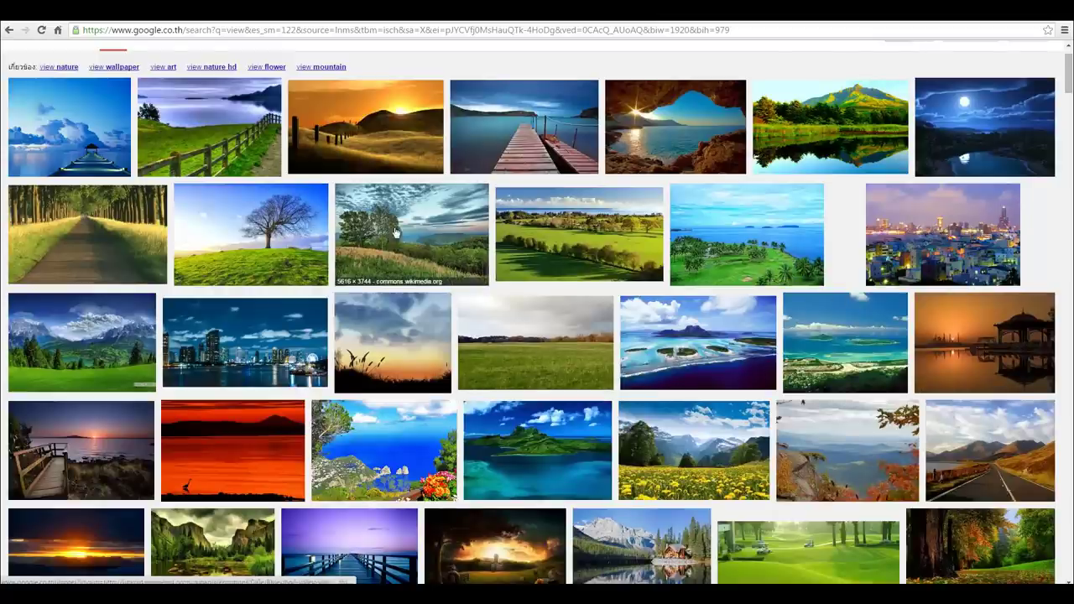
{"action": "scroll", "coordinate": [531, 472], "scroll_direction": "down", "scroll_amount": 2}
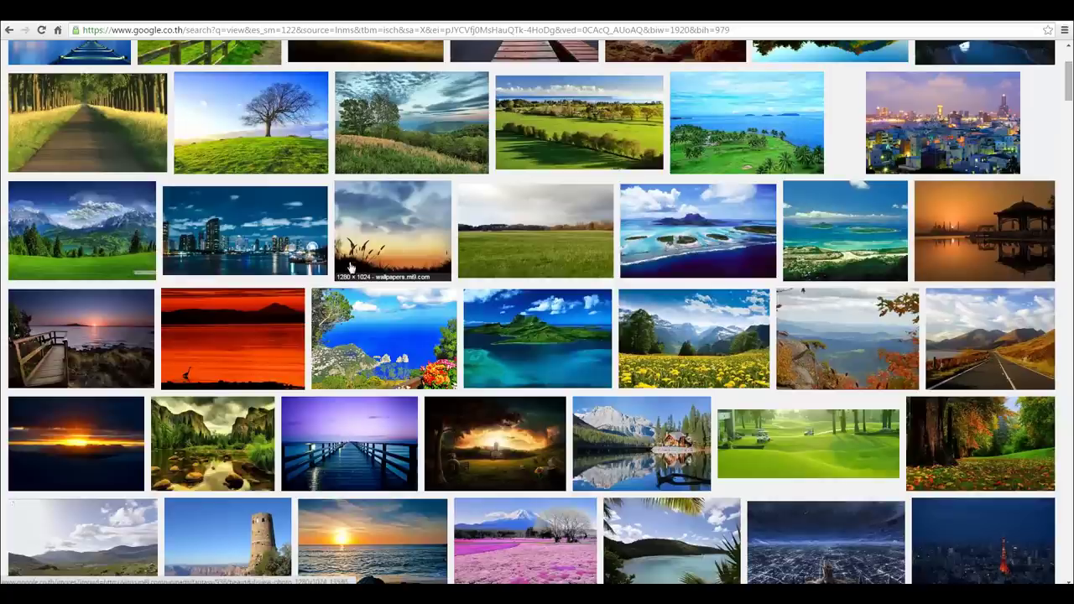
{"action": "scroll", "coordinate": [508, 415], "scroll_direction": "down", "scroll_amount": 1}
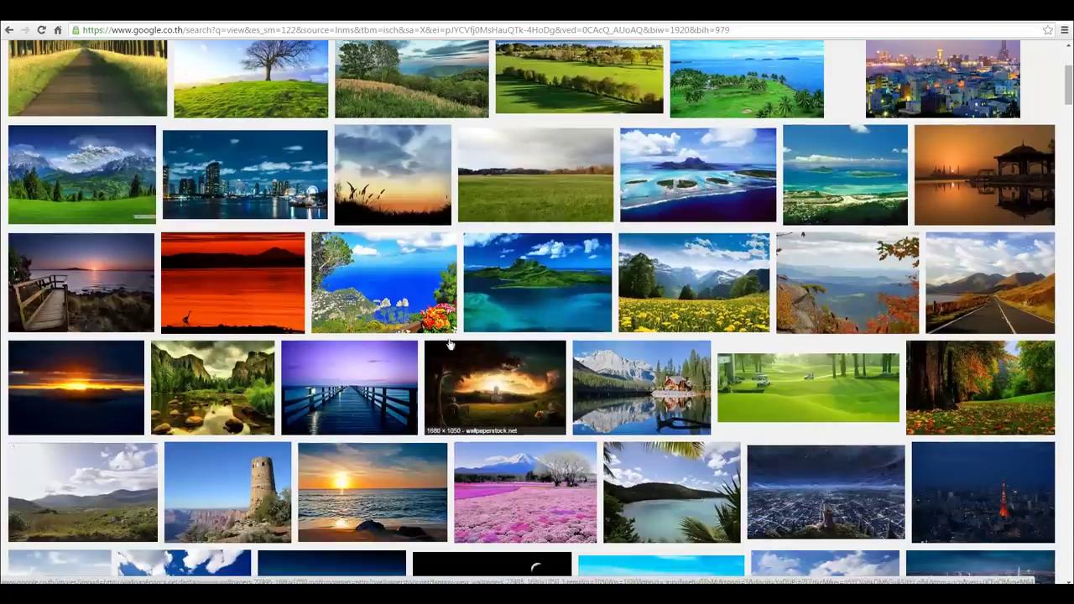
{"action": "scroll", "coordinate": [615, 449], "scroll_direction": "down", "scroll_amount": 2}
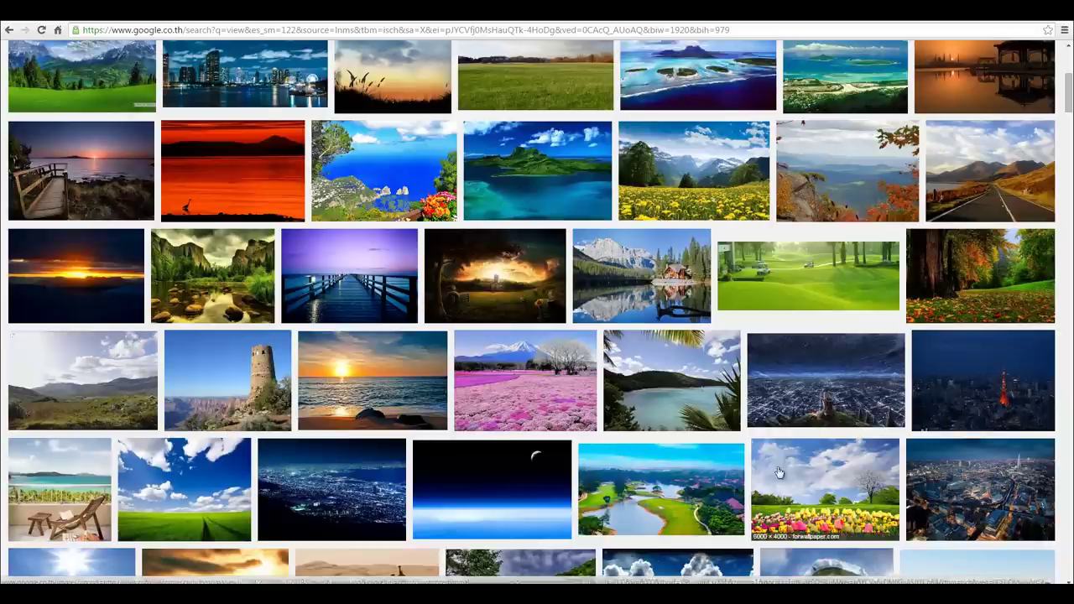
{"action": "scroll", "coordinate": [615, 449], "scroll_direction": "down", "scroll_amount": 1}
{"action": "scroll", "coordinate": [808, 330], "scroll_direction": "down", "scroll_amount": 1}
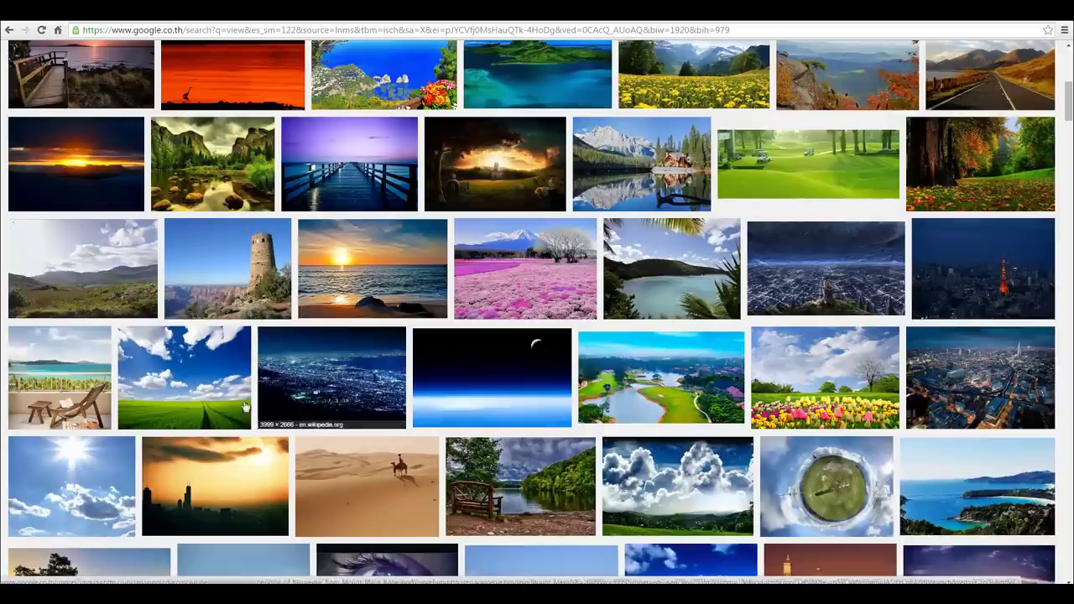
{"action": "scroll", "coordinate": [479, 458], "scroll_direction": "down", "scroll_amount": 1}
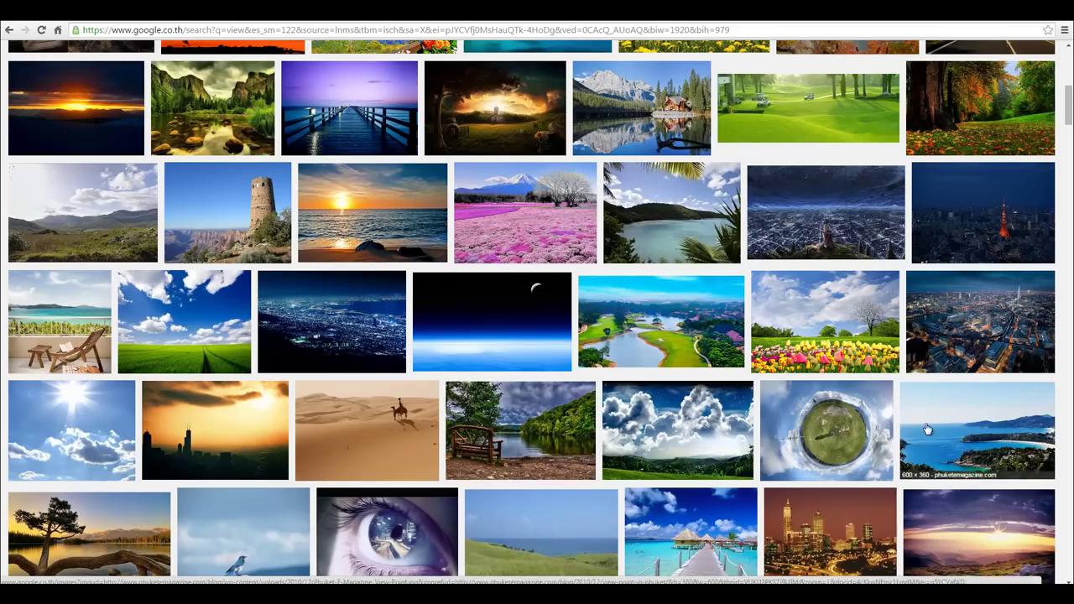
{"action": "scroll", "coordinate": [839, 445], "scroll_direction": "down", "scroll_amount": 2}
{"action": "scroll", "coordinate": [802, 457], "scroll_direction": "down", "scroll_amount": 2}
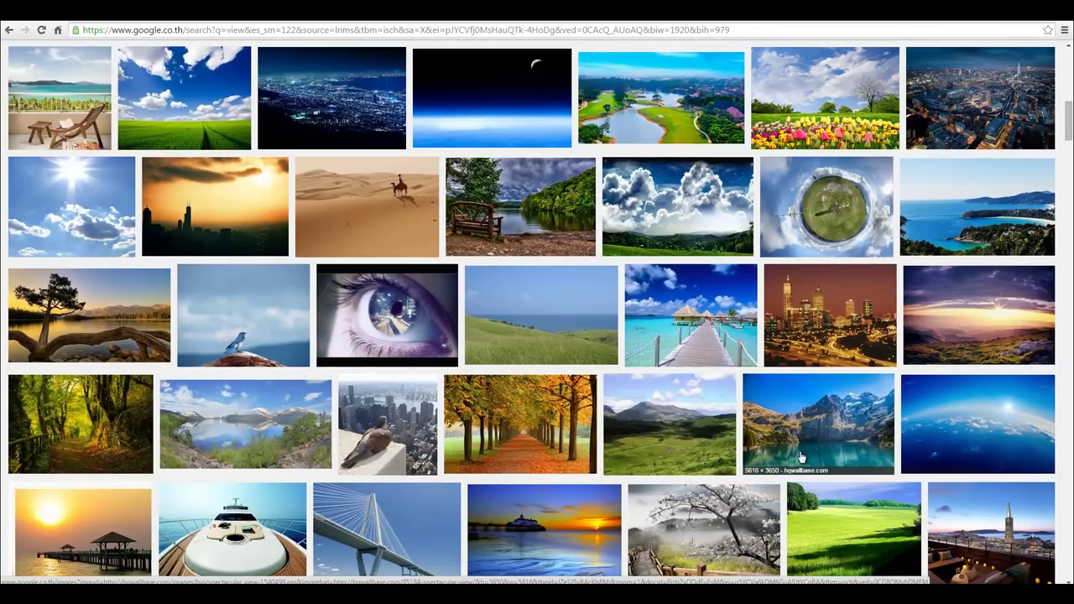
{"action": "scroll", "coordinate": [801, 457], "scroll_direction": "up", "scroll_amount": 5}
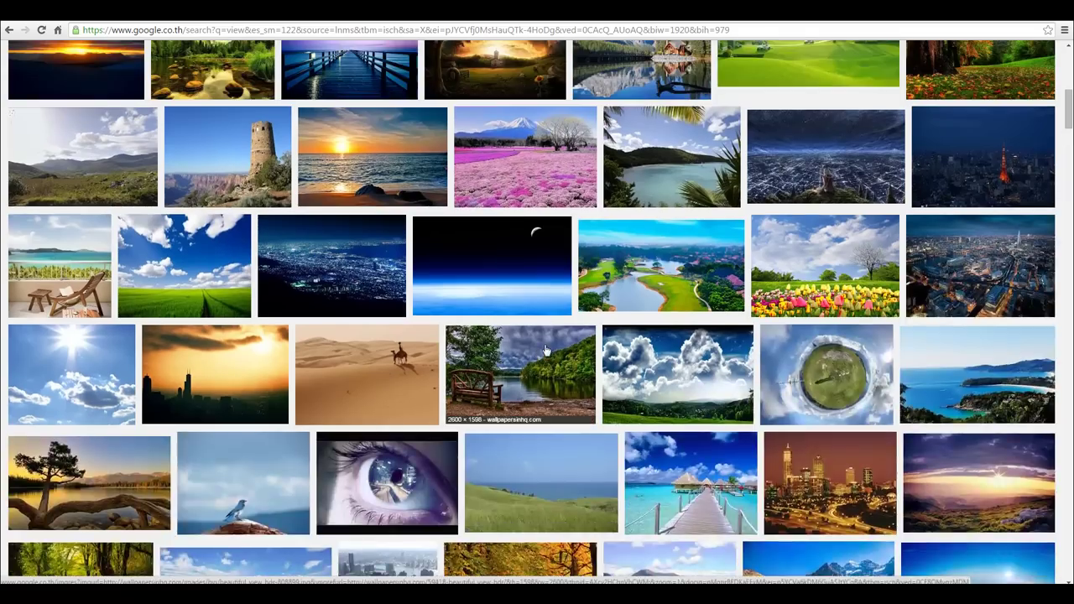
{"action": "left_click", "coordinate": [829, 273]}
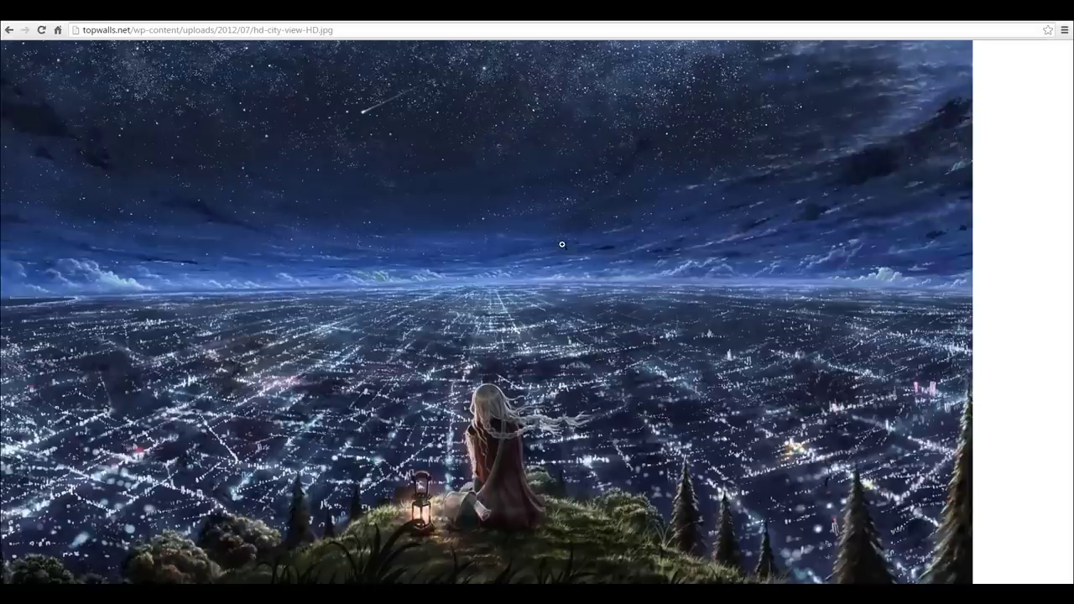
{"action": "right_click", "coordinate": [563, 244]}
{"action": "left_click", "coordinate": [609, 278]}
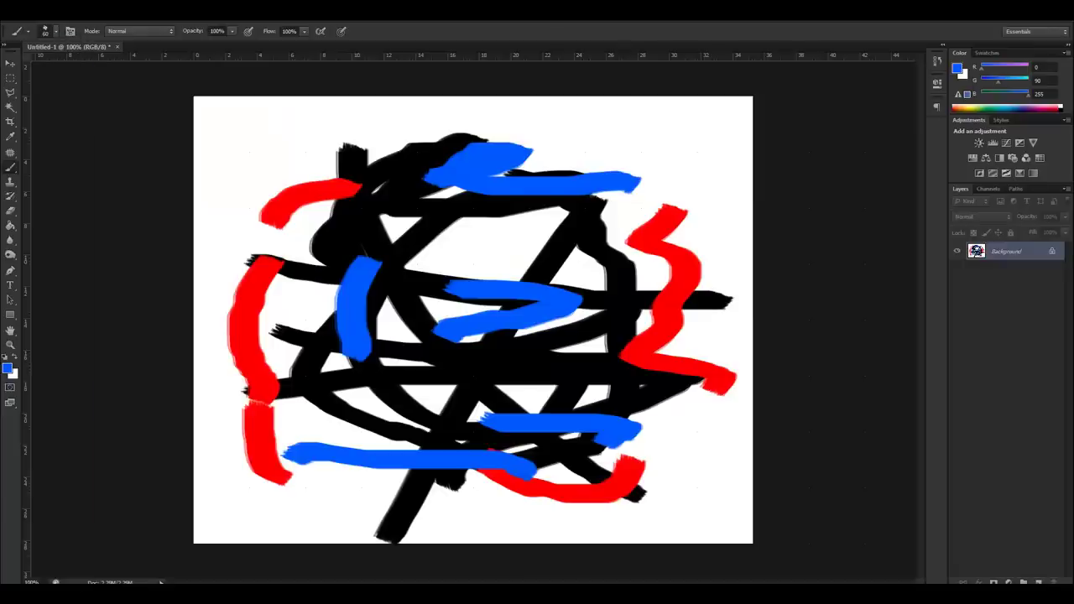
Step: Switch to Photoshop, paste the picture as a new layer, then scale and move it to cover the canvas with the figure right of centre
{"action": "key", "text": "ctrl+v"}
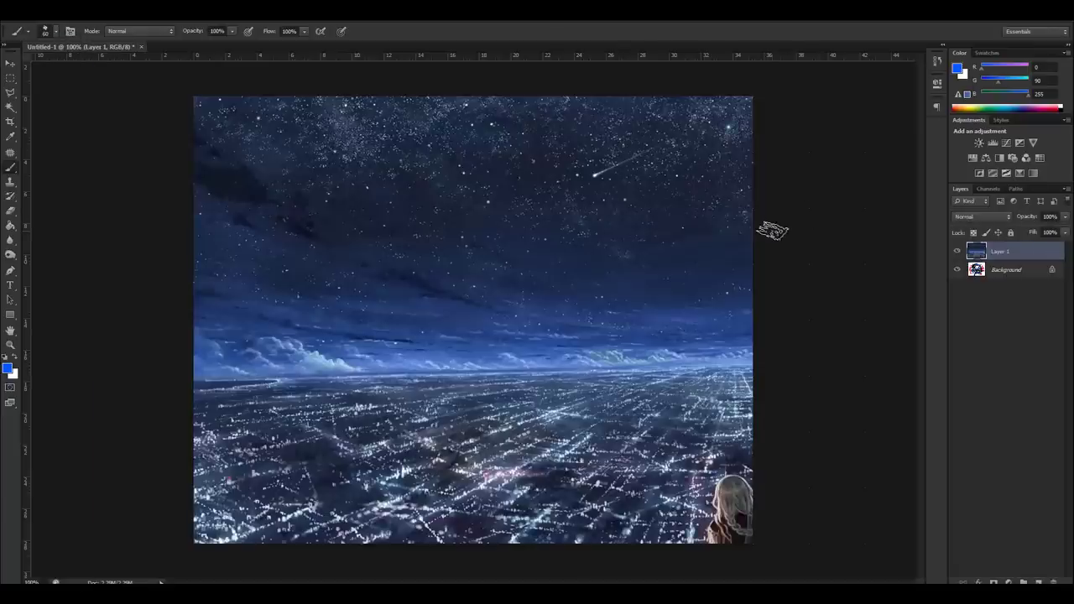
{"action": "key", "text": "ctrl+t"}
{"action": "left_click_drag", "start_coordinate": [189, 93], "coordinate": [353, 184]}
{"action": "left_click_drag", "start_coordinate": [632, 292], "coordinate": [307, 219]}
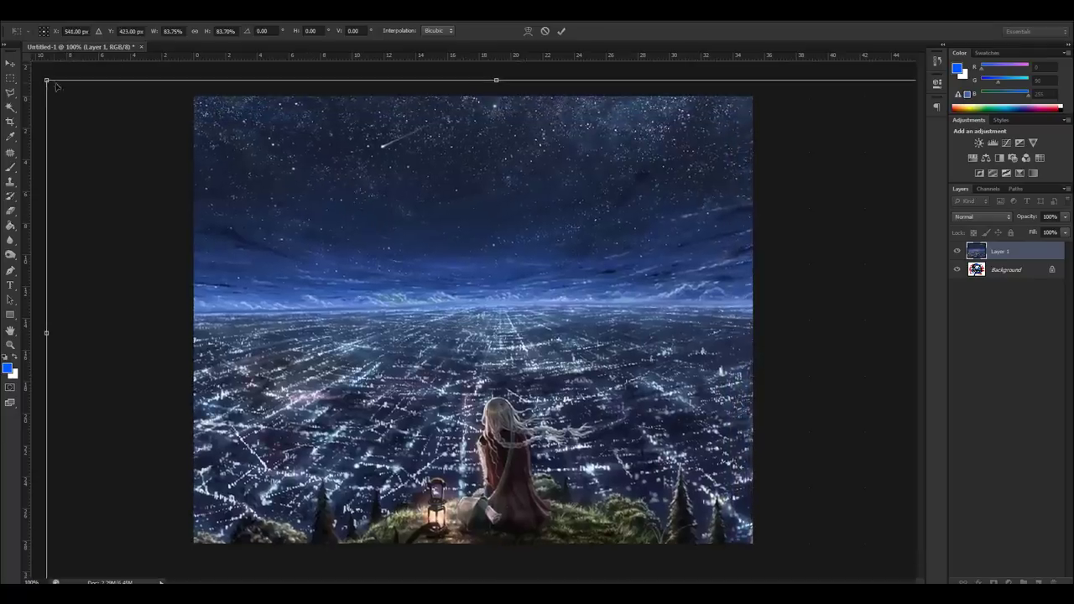
{"action": "left_click_drag", "start_coordinate": [47, 80], "coordinate": [66, 89]}
{"action": "mouse_move", "coordinate": [303, 245]}
{"action": "left_mouse_down"}
{"action": "mouse_move", "coordinate": [282, 231]}
{"action": "mouse_move", "coordinate": [428, 235]}
{"action": "left_mouse_up"}
{"action": "key", "text": "Return"}
{"action": "key", "text": "v"}
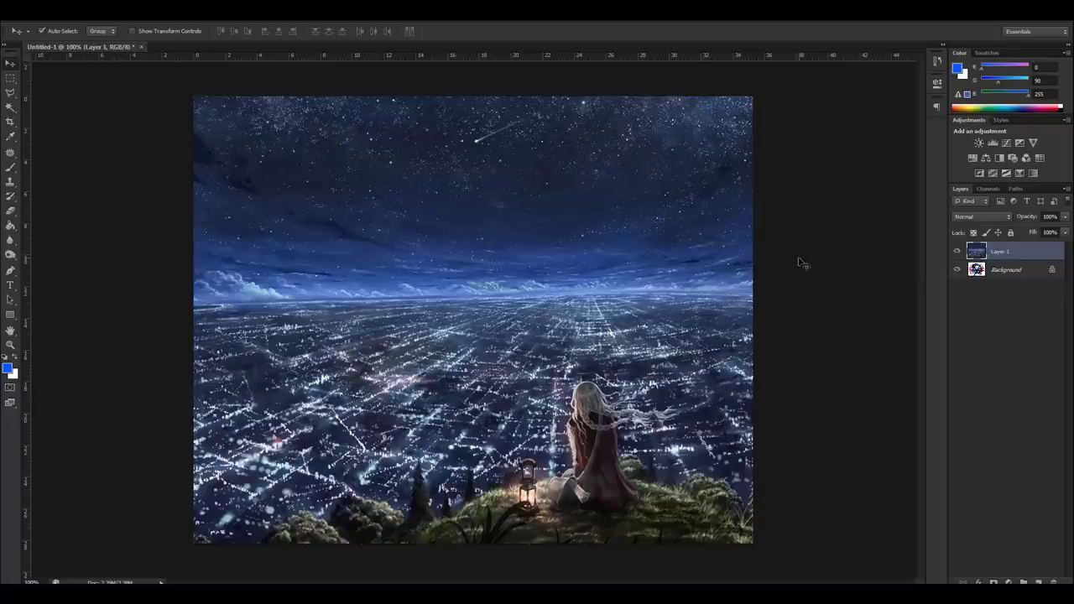
Step: Try desaturating the pasted picture layer to see it in greyscale, and undo the change
{"action": "key", "text": "ctrl+shift+u"}
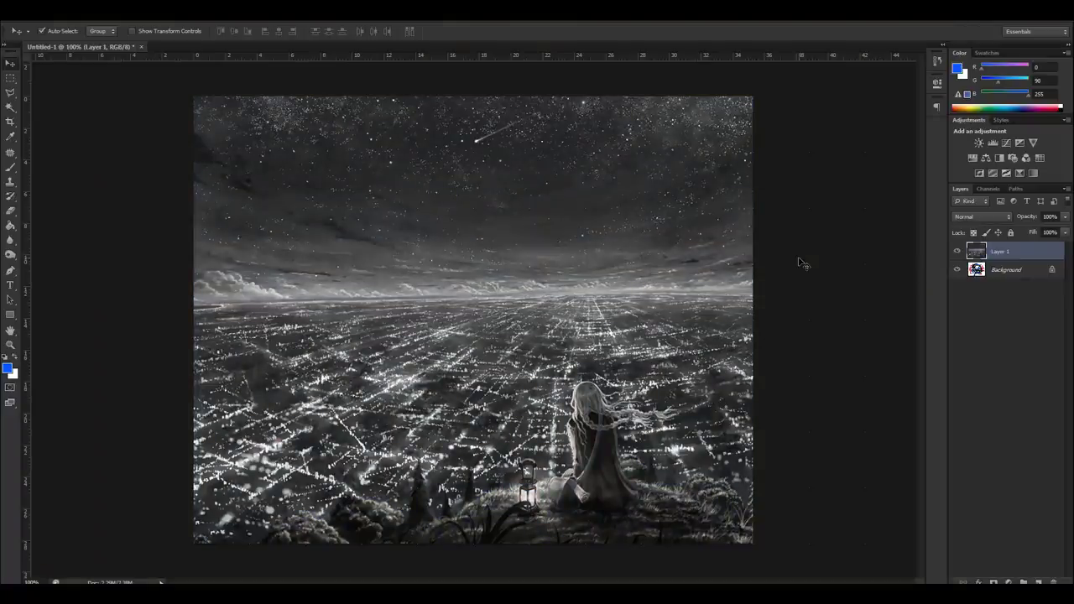
{"action": "key", "text": "ctrl+z"}
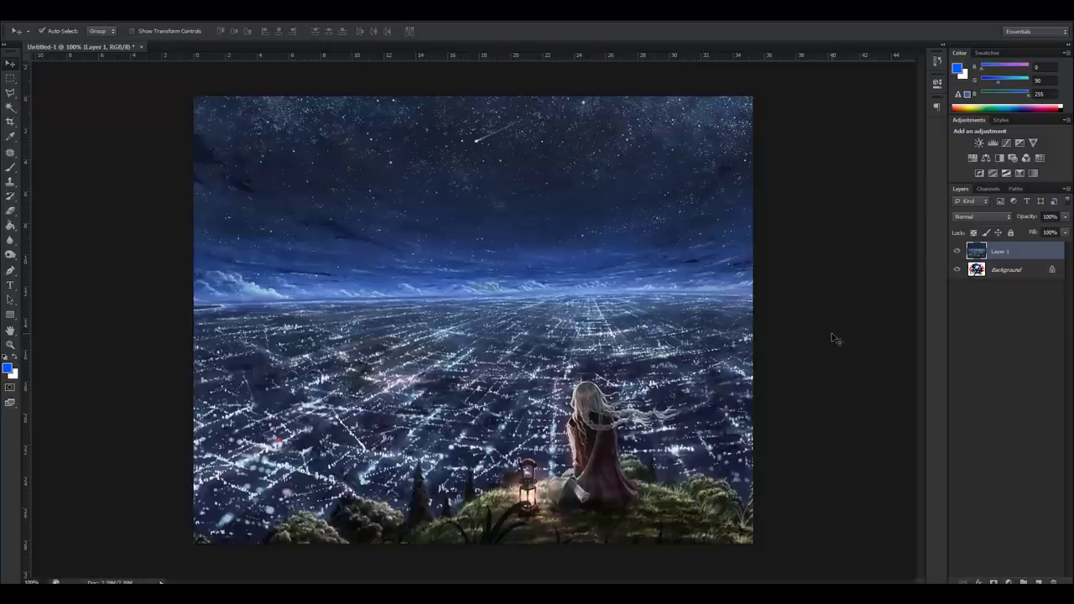
Step: Adjust the picture layer's Levels with a black input of 28 and a white input of 216, and deselect the layer
{"action": "key", "text": "ctrl+l"}
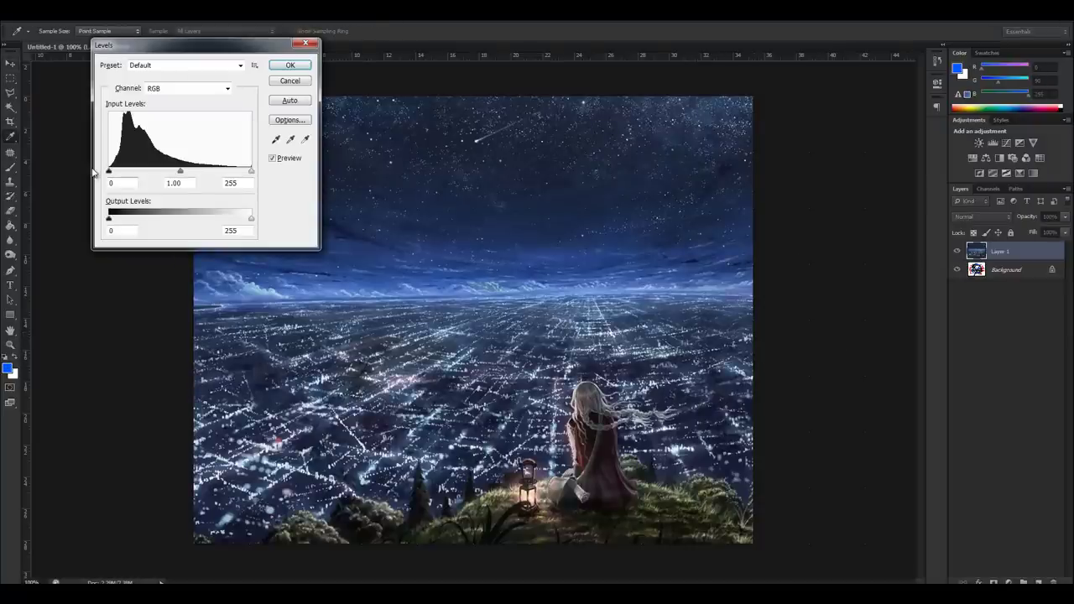
{"action": "left_click_drag", "start_coordinate": [107, 172], "coordinate": [124, 172]}
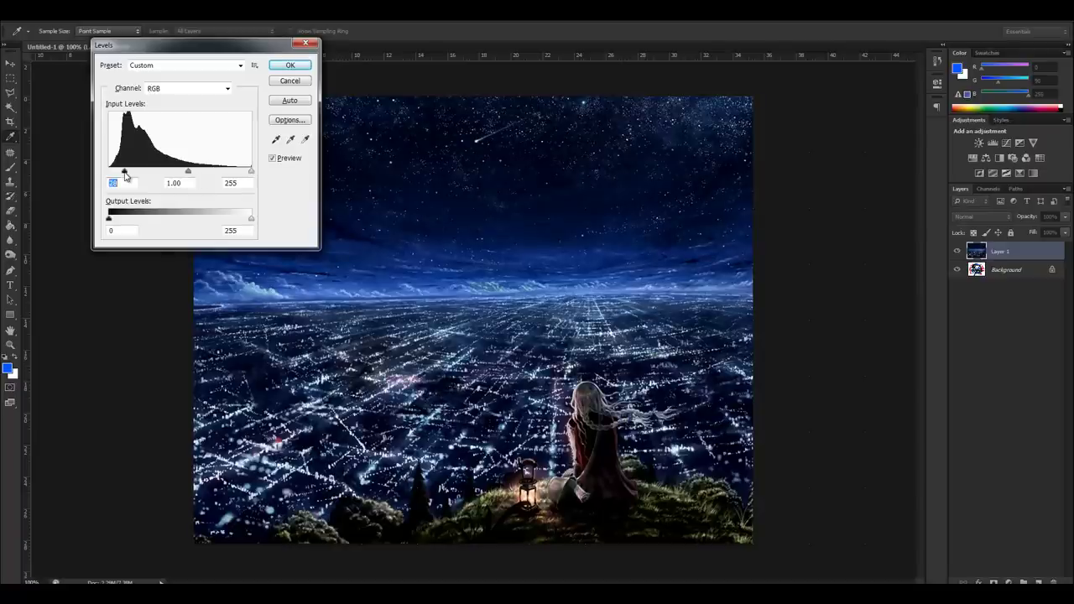
{"action": "left_click_drag", "start_coordinate": [252, 172], "coordinate": [230, 172]}
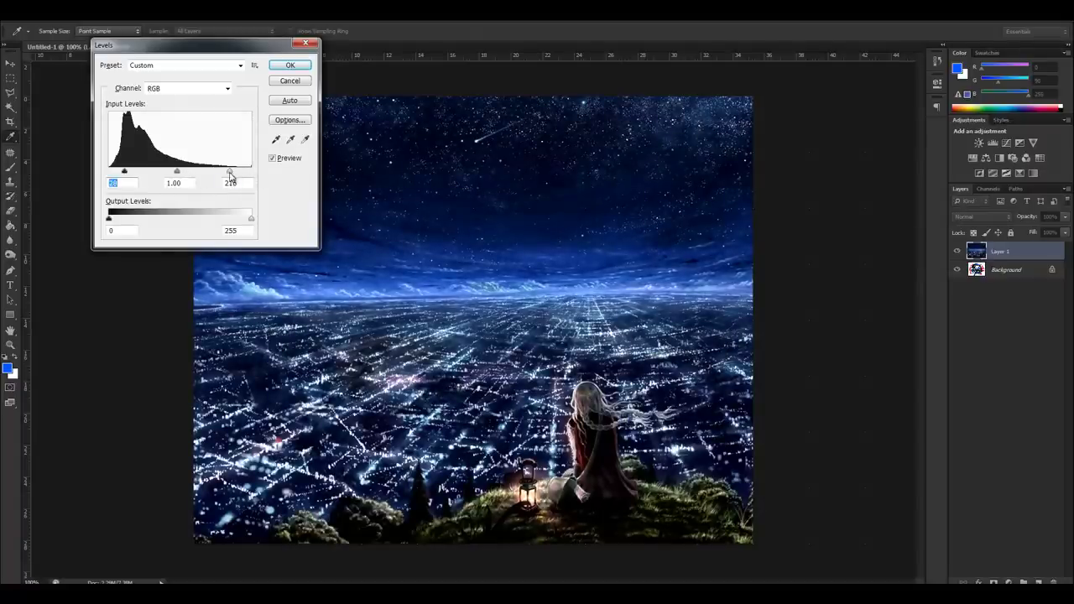
{"action": "left_click", "coordinate": [291, 66]}
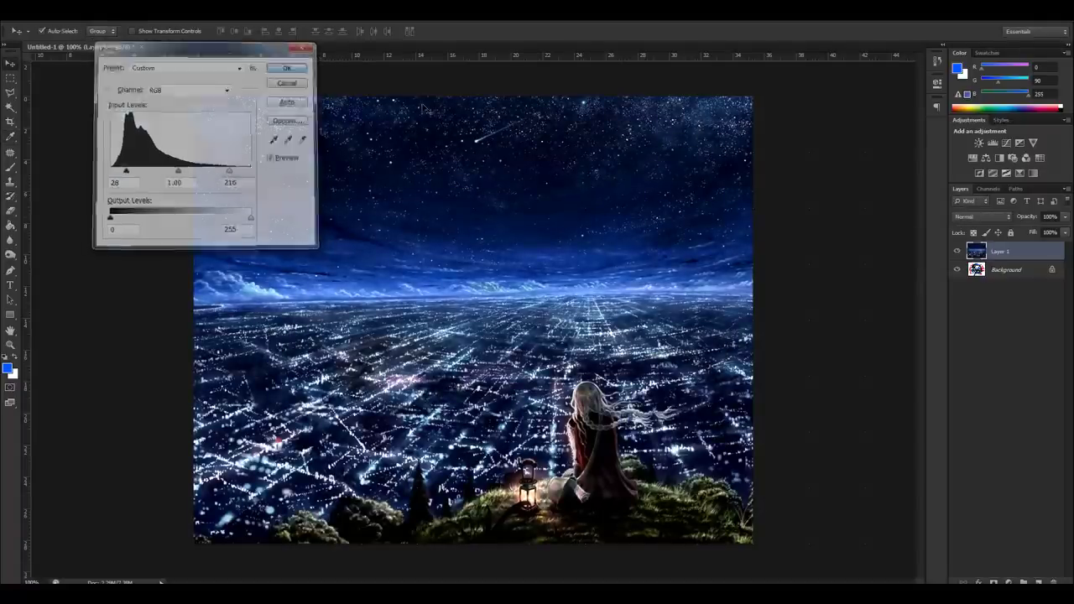
{"action": "left_click", "coordinate": [876, 308]}
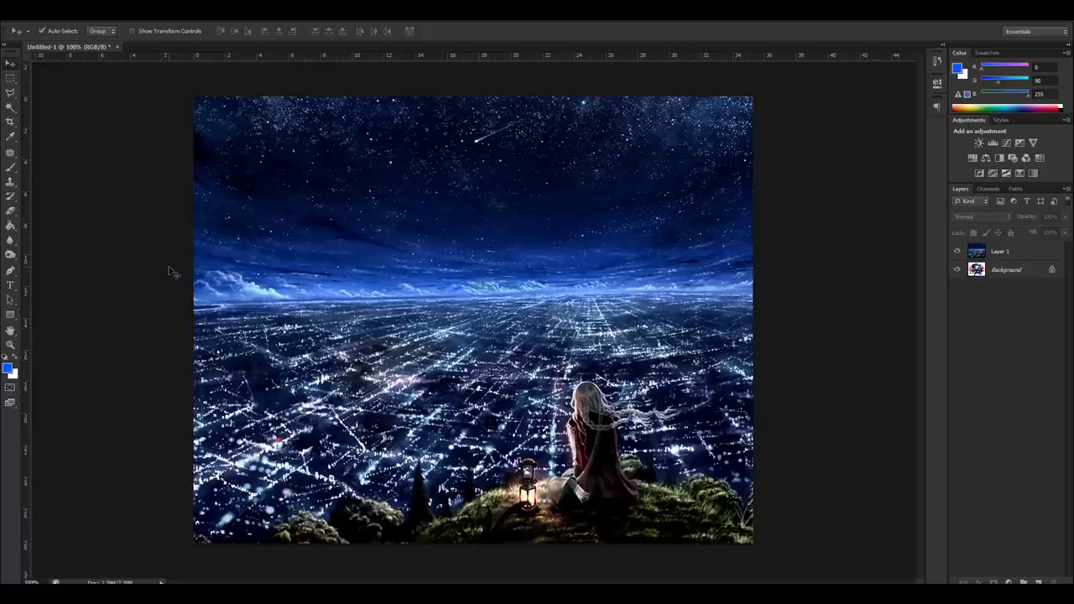
Step: Save a copy of the image as PNG named MARKER_1 in the 04-AR_TEST folder with smallest compression and no interlacing
{"action": "key", "text": "ctrl+shift+s"}
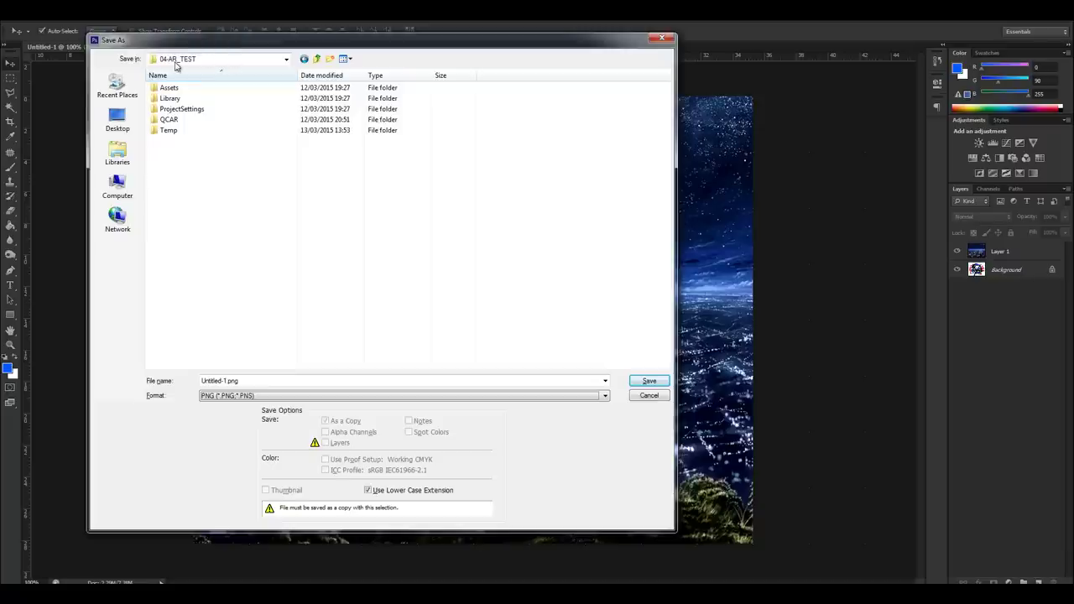
{"action": "left_click", "coordinate": [251, 382]}
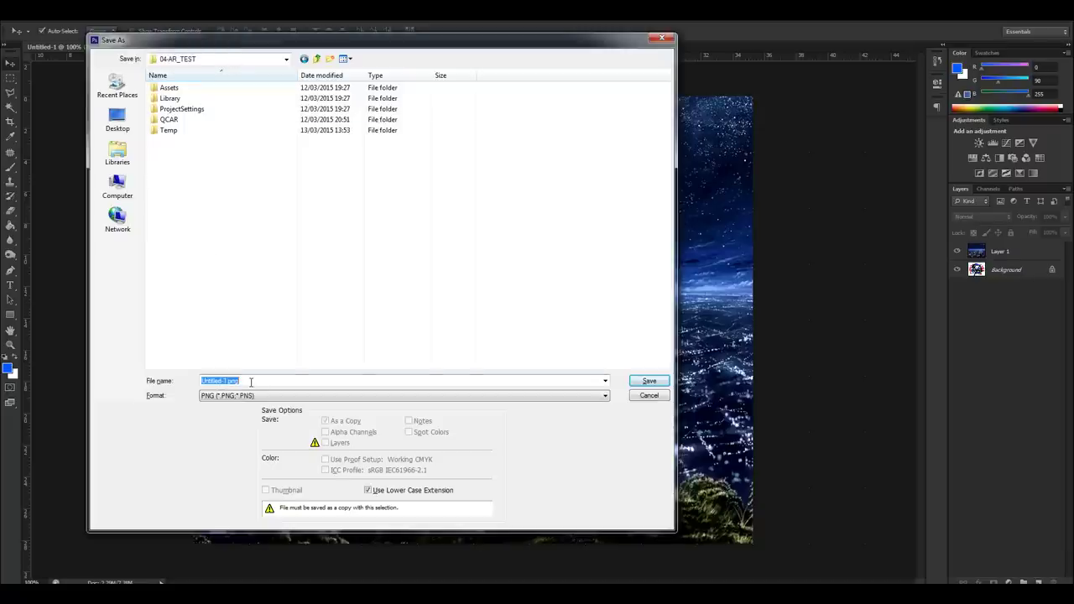
{"action": "type", "text": "MARLER_1"}
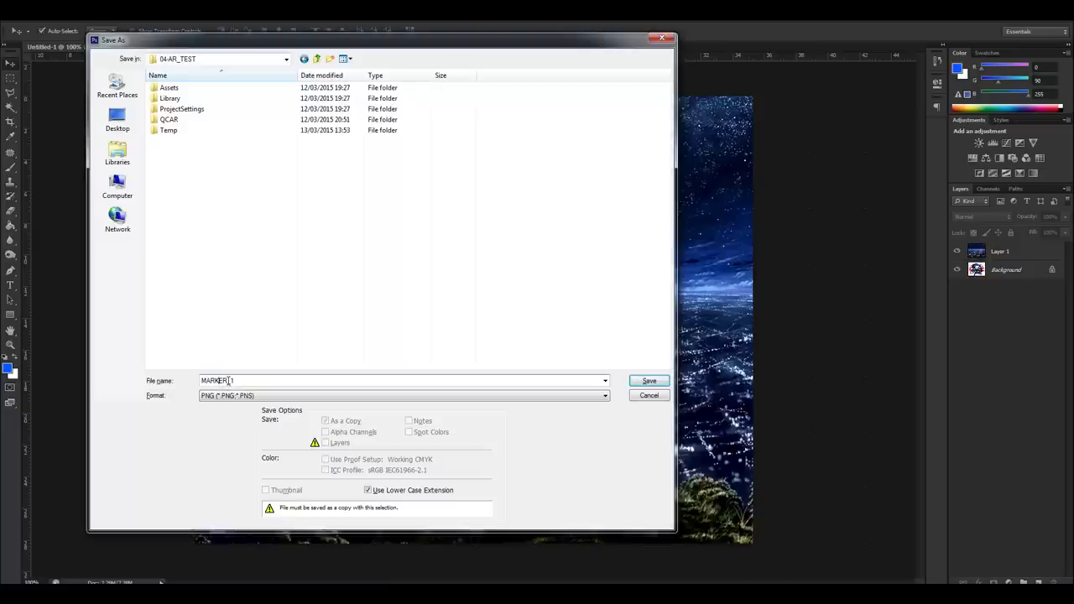
{"action": "left_click", "coordinate": [650, 384]}
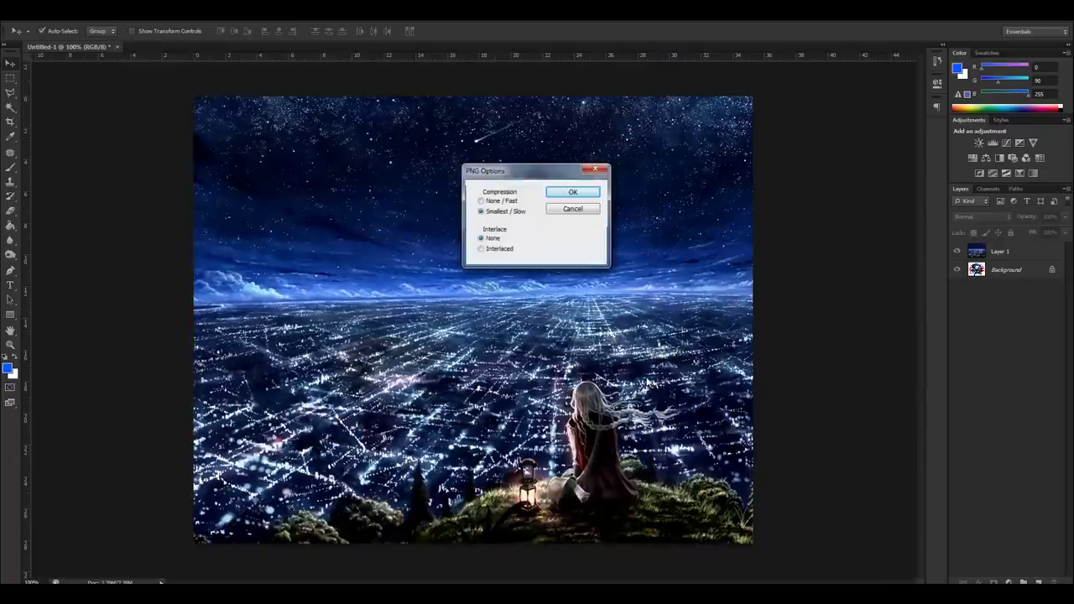
{"action": "left_click", "coordinate": [581, 190]}
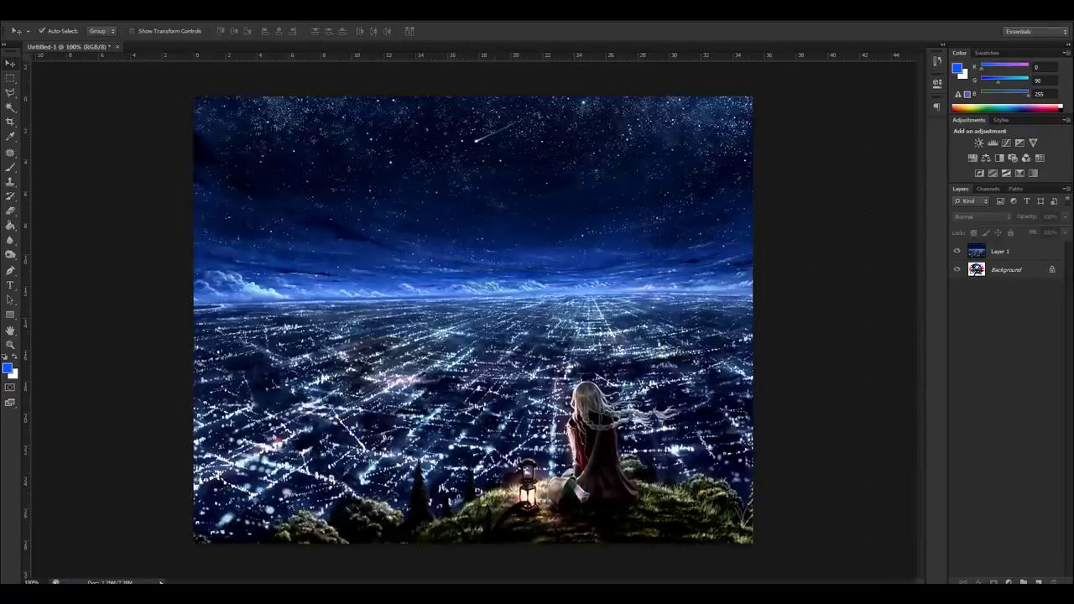
Step: Switch to the Vuforia Developer Portal in the browser, maximize the window and open the License Manager
{"action": "key", "text": "alt+Tab"}
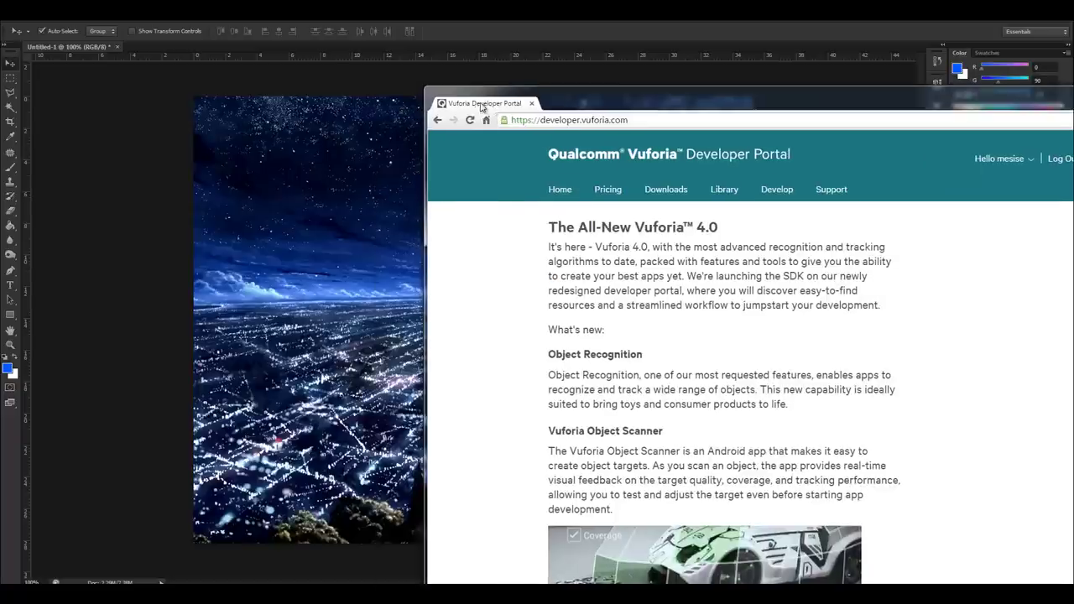
{"action": "double_click", "coordinate": [643, 108]}
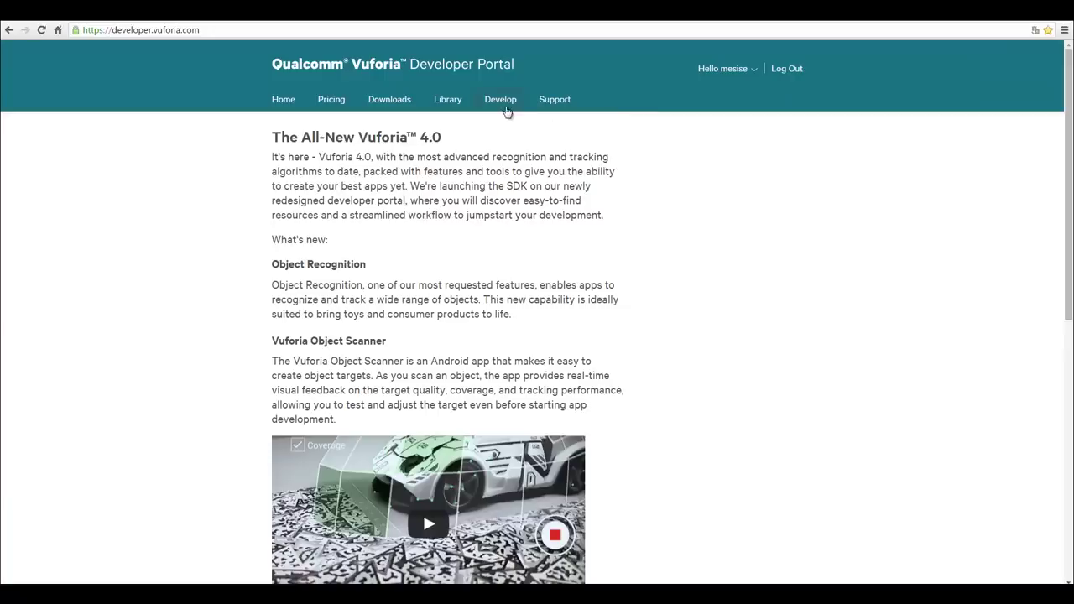
{"action": "left_click", "coordinate": [504, 104]}
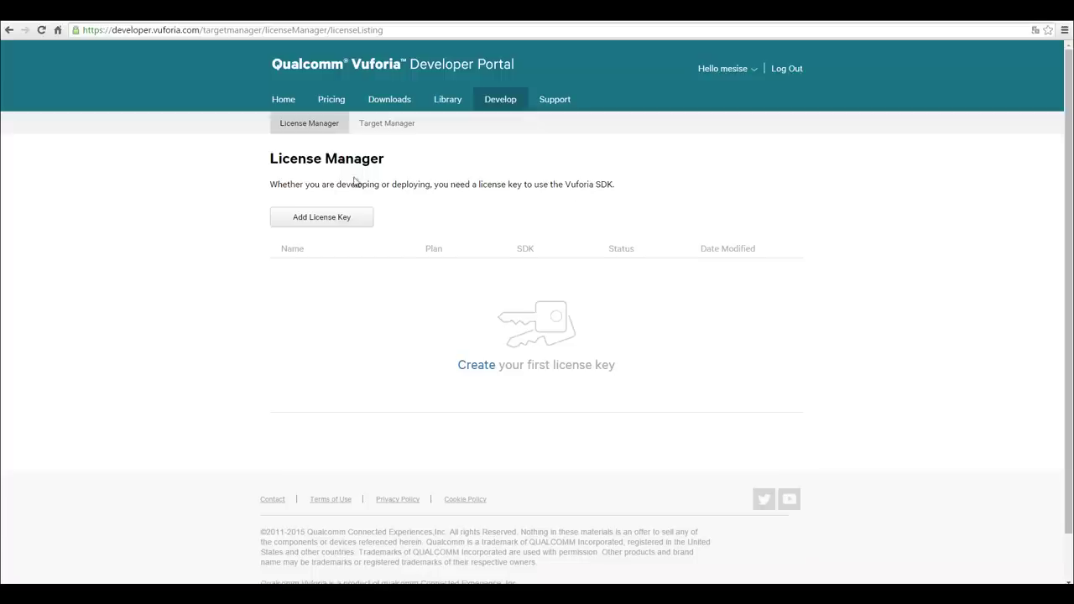
Step: Add a Mobile license key for an application named TEST without a deployment plan, accepting the Vuforia Developer Agreement
{"action": "left_click", "coordinate": [324, 224]}
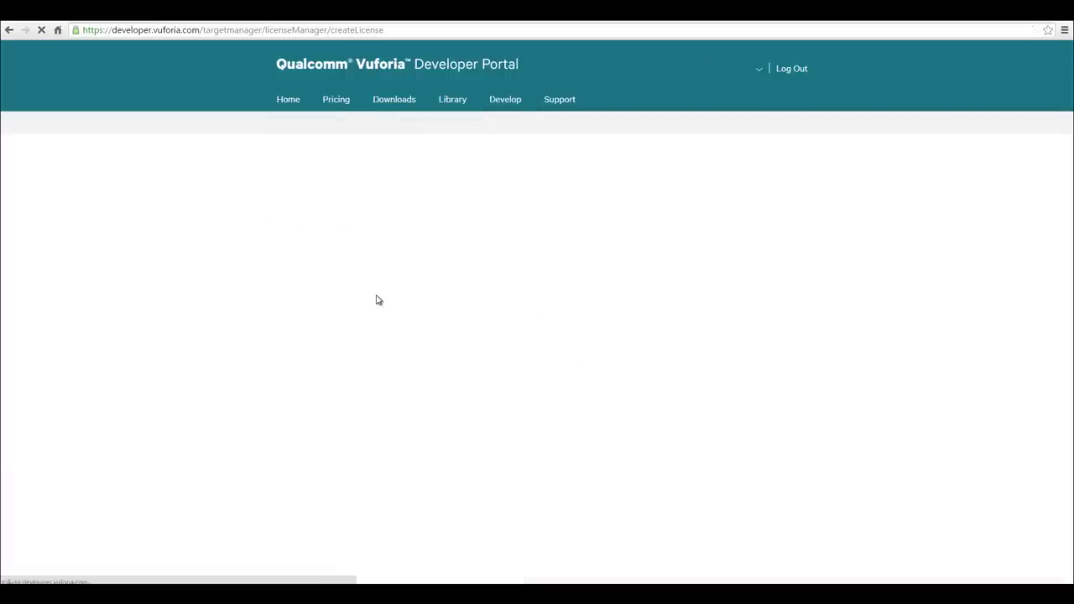
{"action": "scroll", "coordinate": [488, 416], "scroll_direction": "down", "scroll_amount": 1}
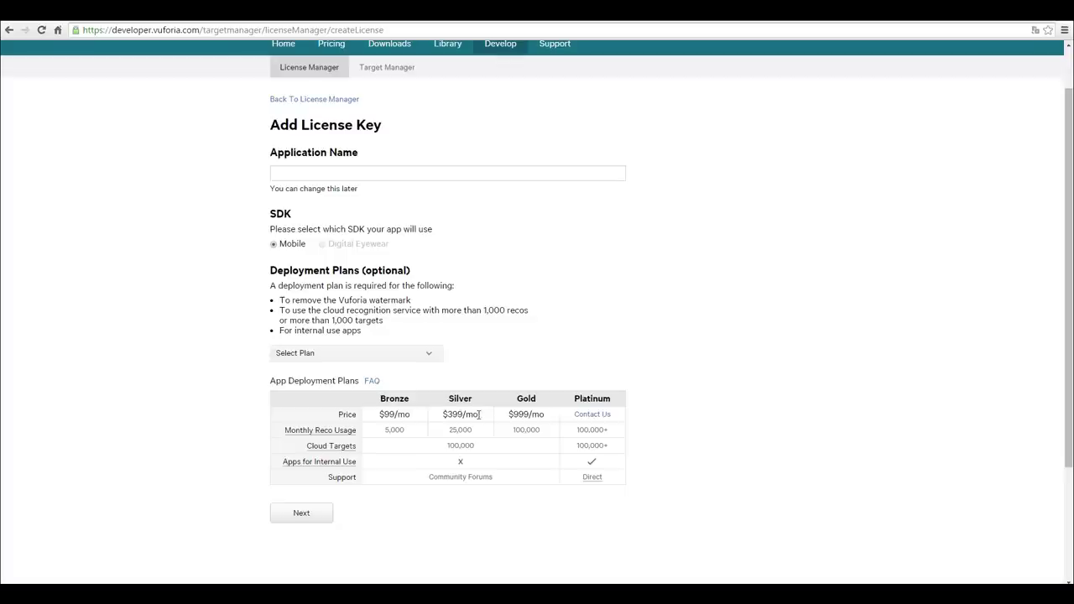
{"action": "left_click", "coordinate": [389, 176]}
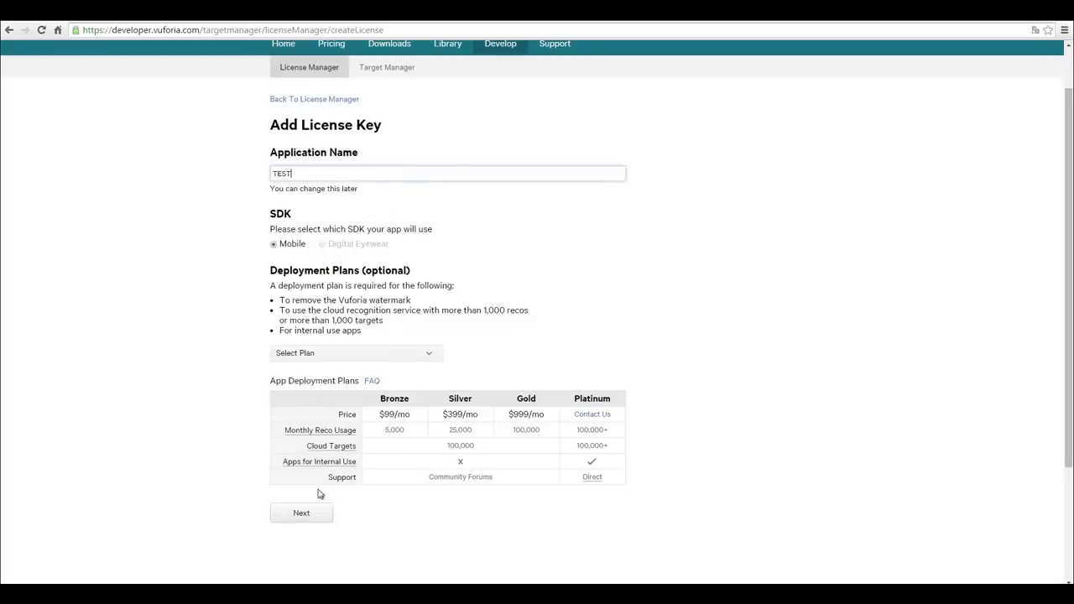
{"action": "left_click", "coordinate": [355, 356]}
{"action": "left_click", "coordinate": [337, 376]}
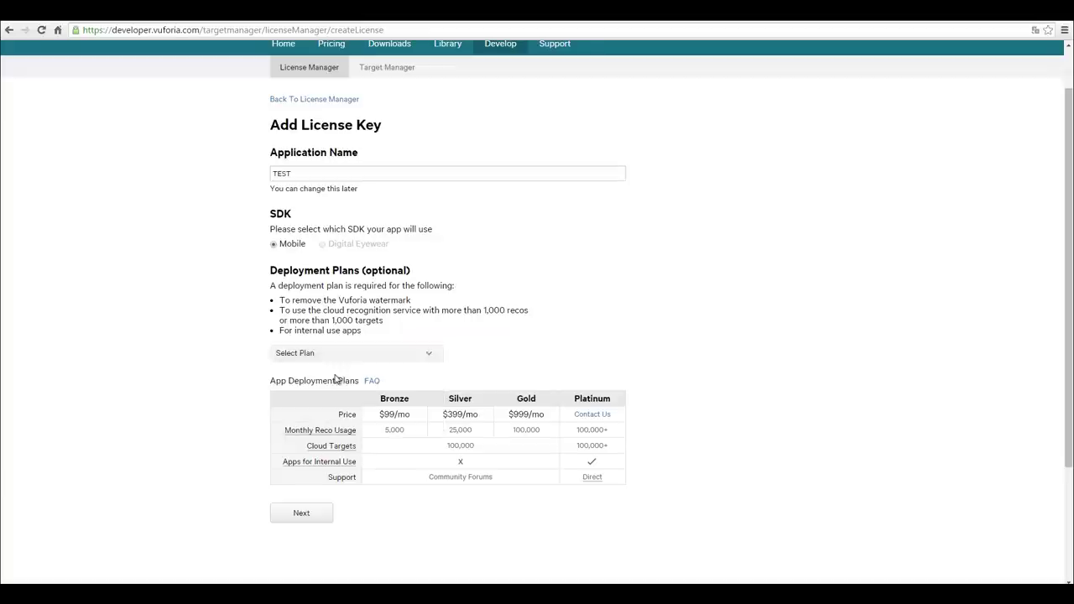
{"action": "left_click", "coordinate": [304, 515]}
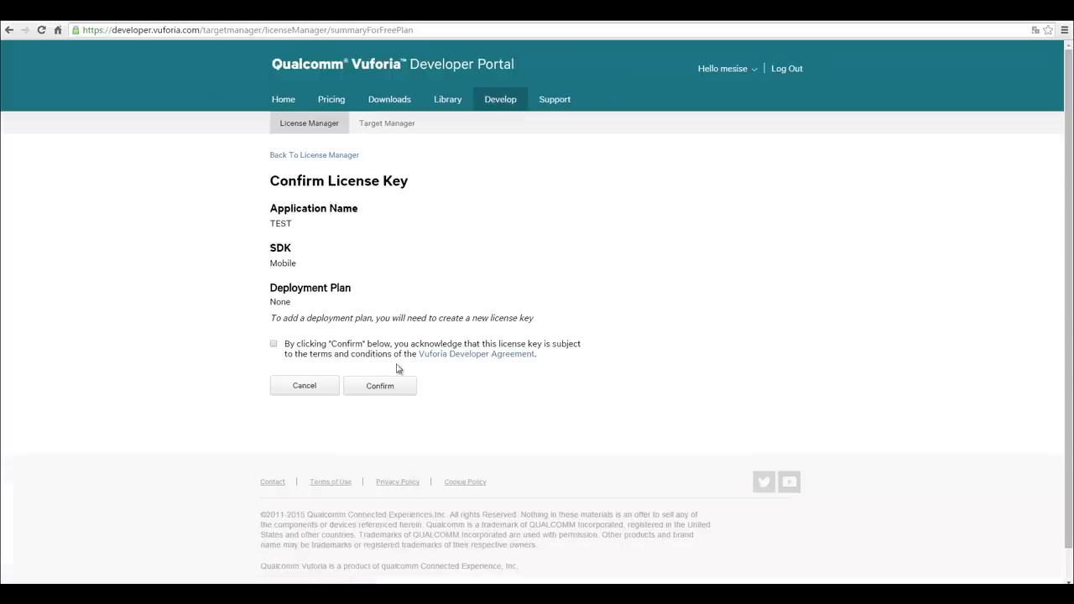
{"action": "left_click", "coordinate": [274, 345]}
{"action": "left_click", "coordinate": [394, 387]}
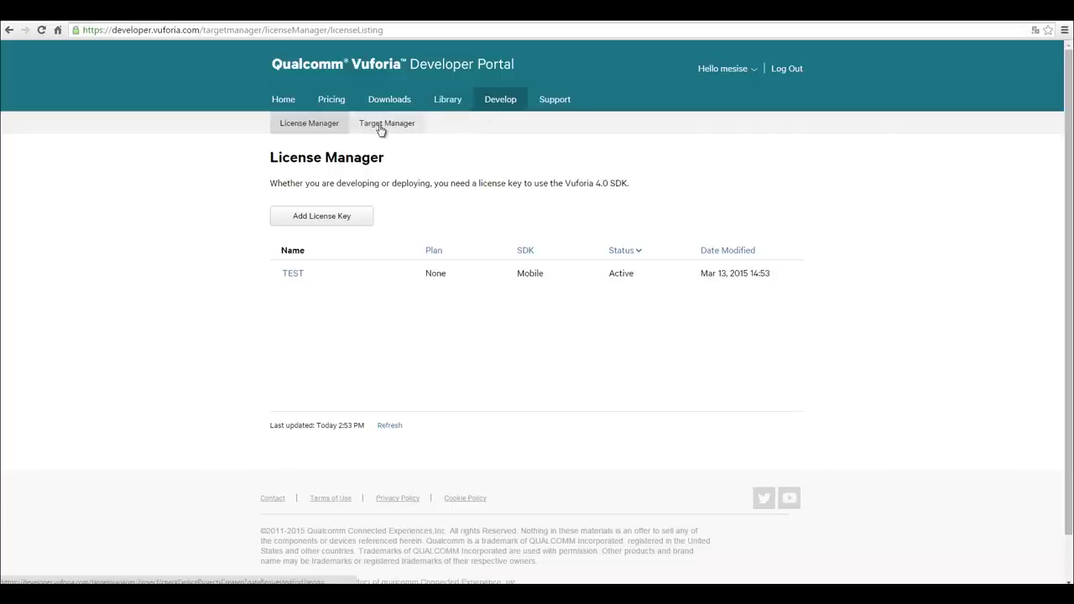
Step: Create a Device database named MESISE_TEST in the Target Manager, linked to the TEST (Mobile) license key
{"action": "left_click", "coordinate": [419, 131]}
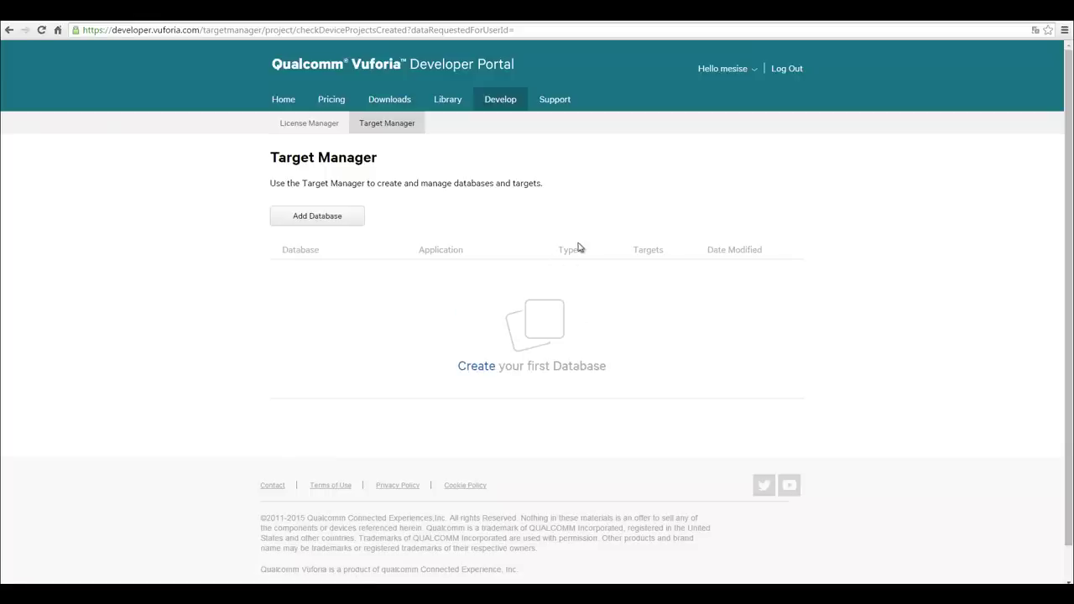
{"action": "left_click", "coordinate": [328, 225]}
{"action": "left_click", "coordinate": [413, 170]}
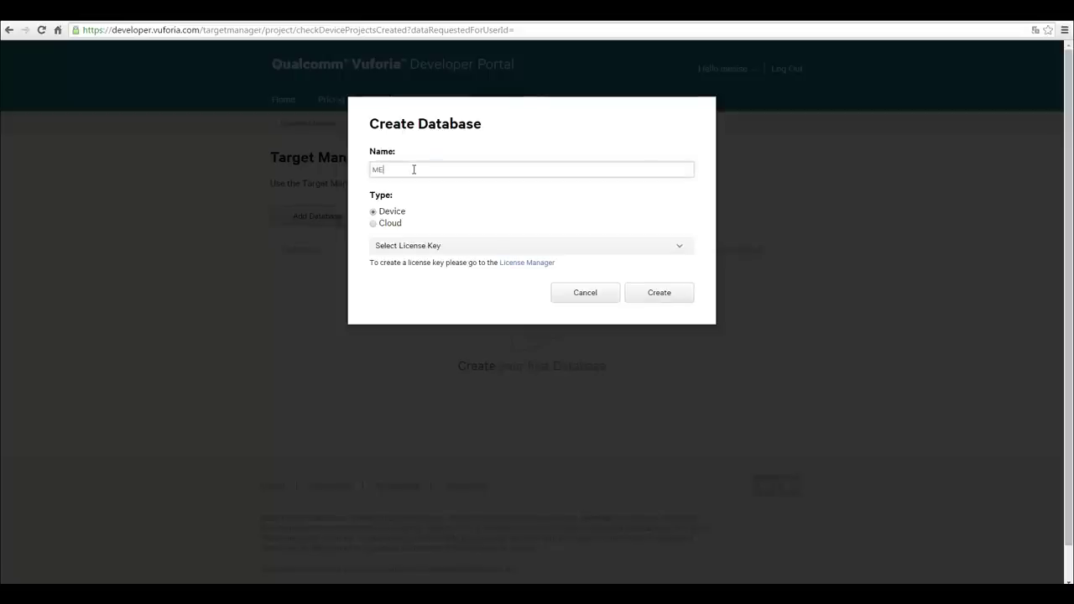
{"action": "type", "text": "MESISE_TEST"}
{"action": "left_click", "coordinate": [414, 246]}
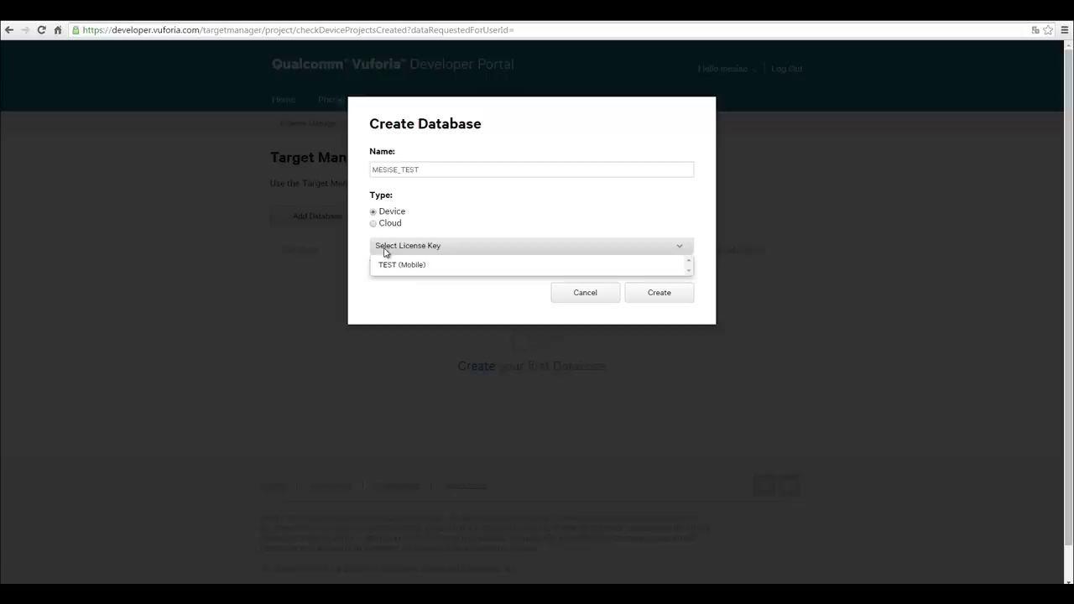
{"action": "left_click", "coordinate": [393, 265]}
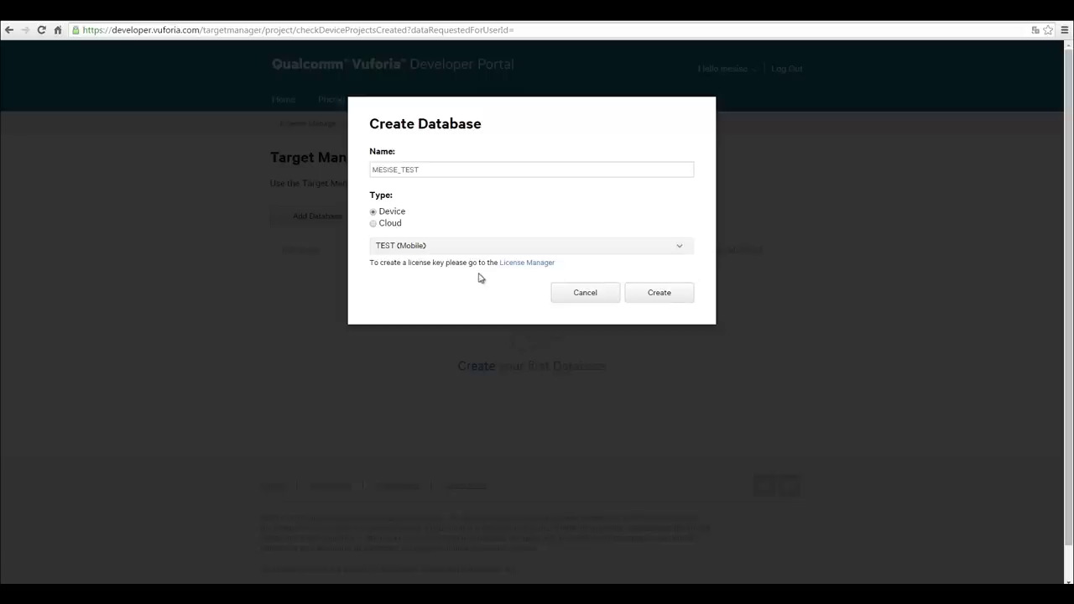
{"action": "left_click", "coordinate": [660, 293]}
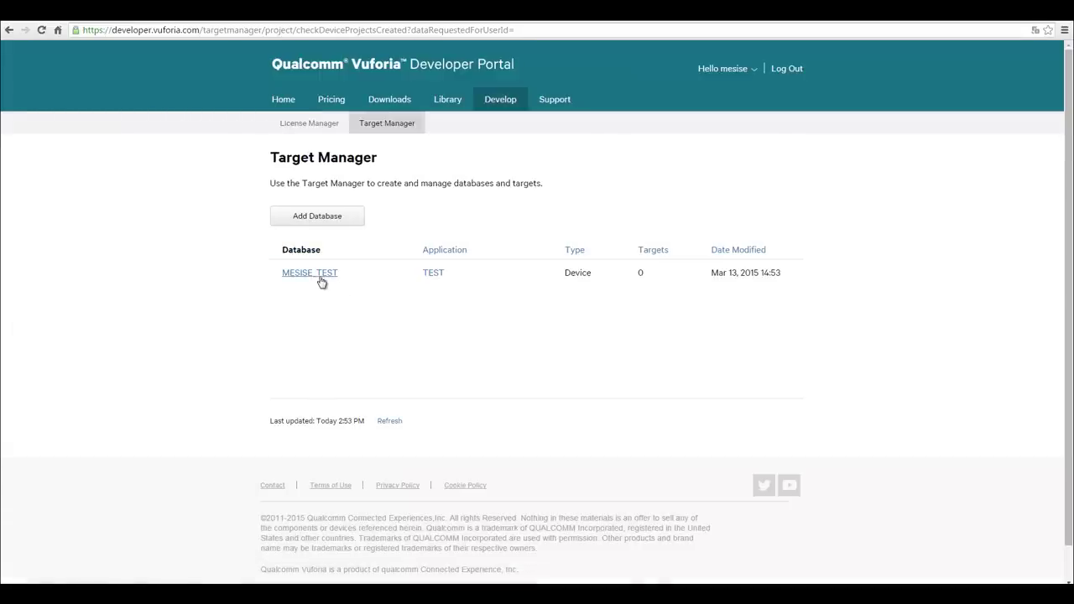
Step: Add a Single Image target named MARKER_1 to the MESISE_TEST database, using MARKER_1.png with a width of 1000
{"action": "left_click", "coordinate": [325, 281]}
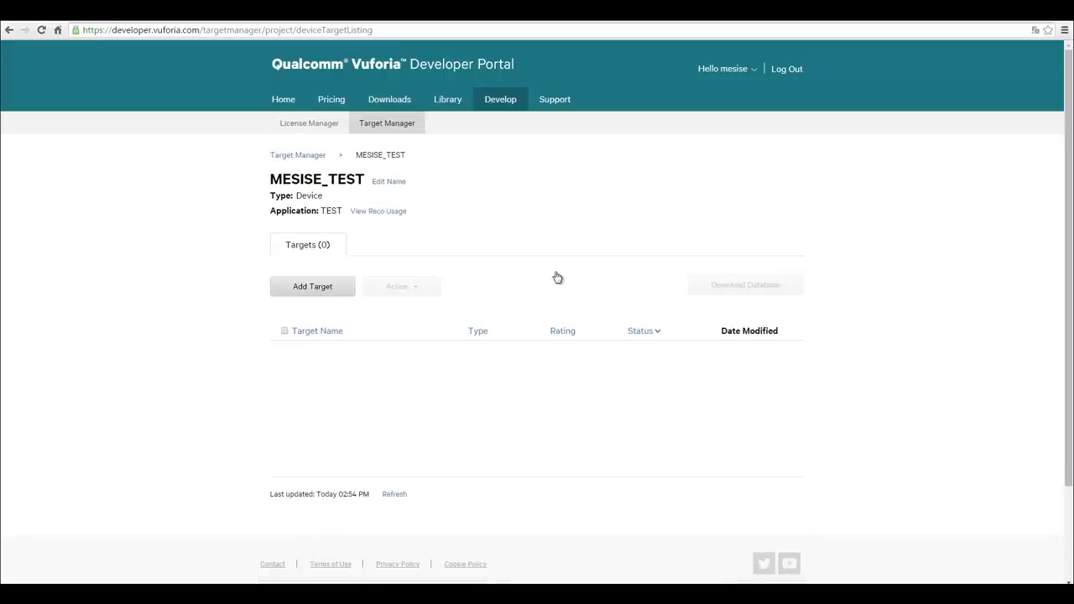
{"action": "left_click", "coordinate": [310, 289]}
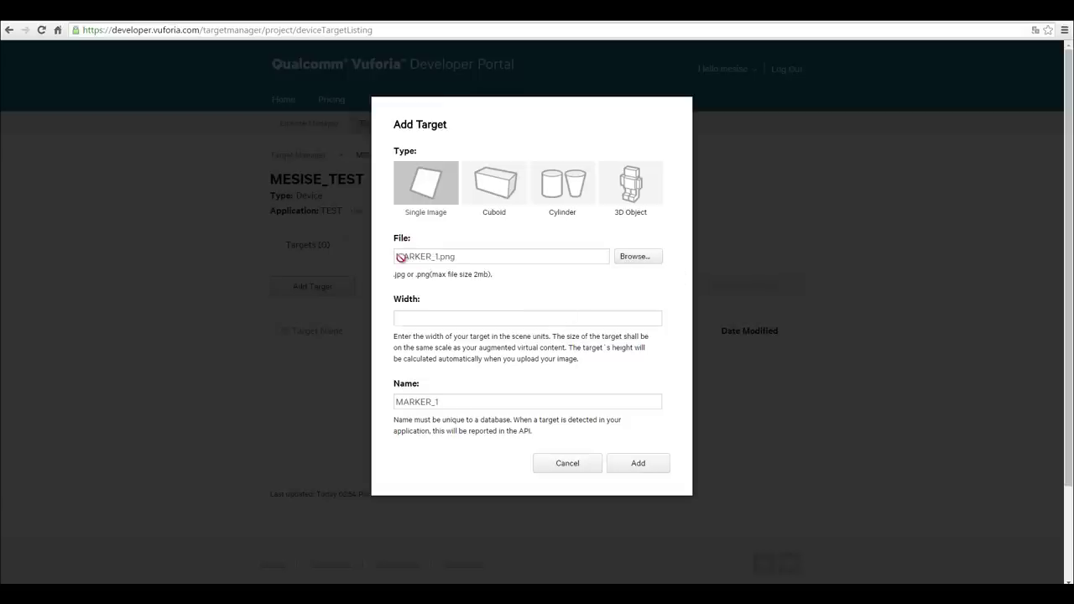
{"action": "left_click", "coordinate": [450, 318]}
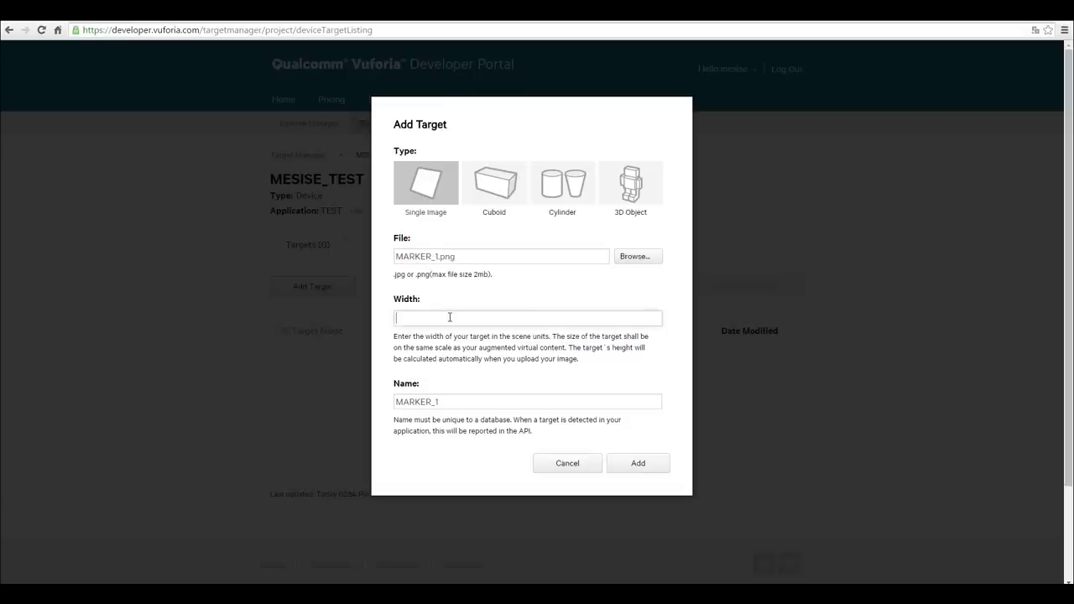
{"action": "type", "text": "1000"}
{"action": "left_click", "coordinate": [415, 416]}
{"action": "left_click_drag", "start_coordinate": [398, 406], "coordinate": [450, 405]}
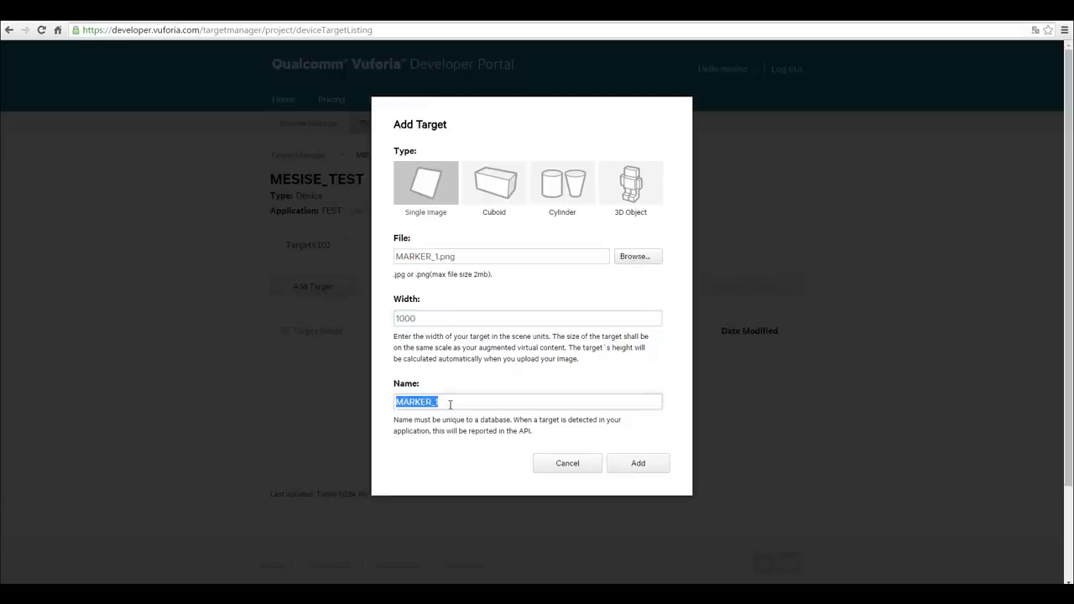
{"action": "left_click", "coordinate": [450, 404]}
{"action": "left_click_drag", "start_coordinate": [398, 402], "coordinate": [441, 402]}
{"action": "left_click", "coordinate": [441, 404]}
{"action": "left_click", "coordinate": [640, 467]}
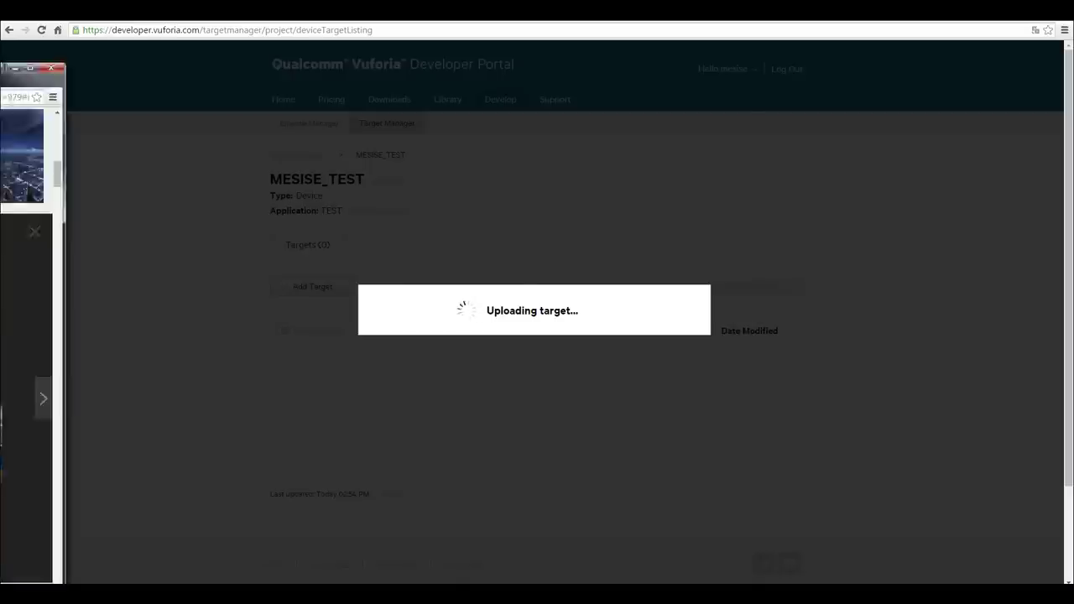
Step: Switch to the Google image results and open the full-size picture of the sun above clouds in a blue sky
{"action": "key", "text": "alt+Tab"}
{"action": "scroll", "coordinate": [712, 542], "scroll_direction": "down", "scroll_amount": 4}
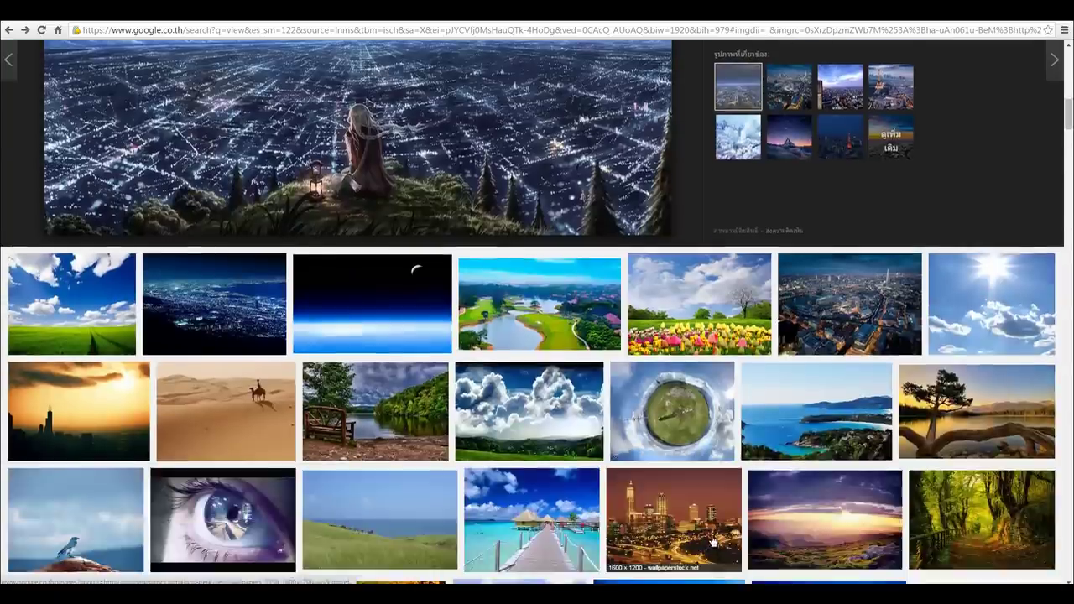
{"action": "scroll", "coordinate": [712, 541], "scroll_direction": "down", "scroll_amount": 2}
{"action": "left_click", "coordinate": [1007, 197]}
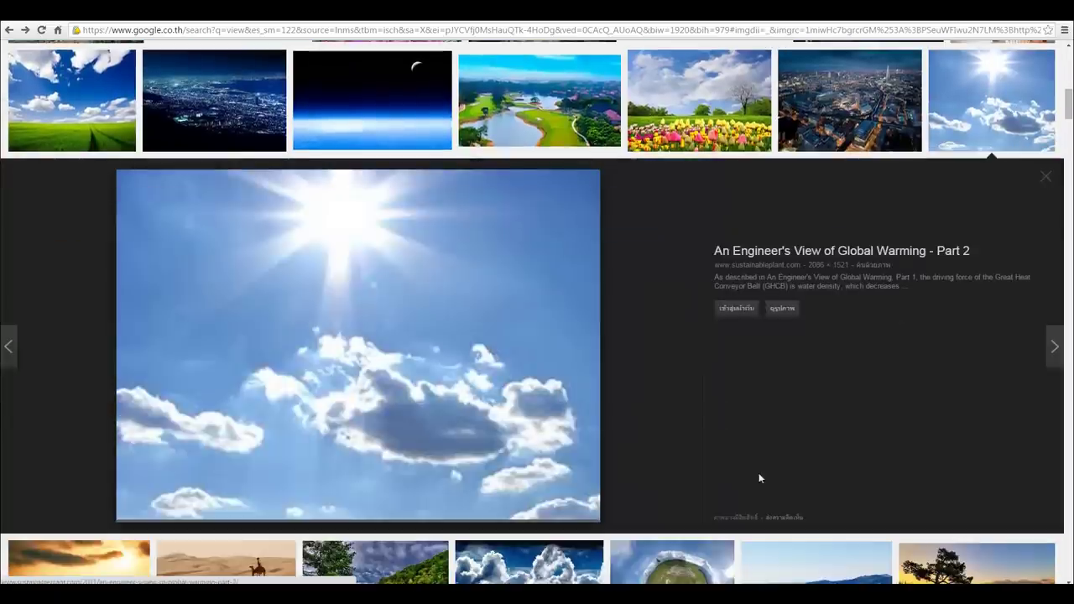
{"action": "left_click", "coordinate": [785, 310]}
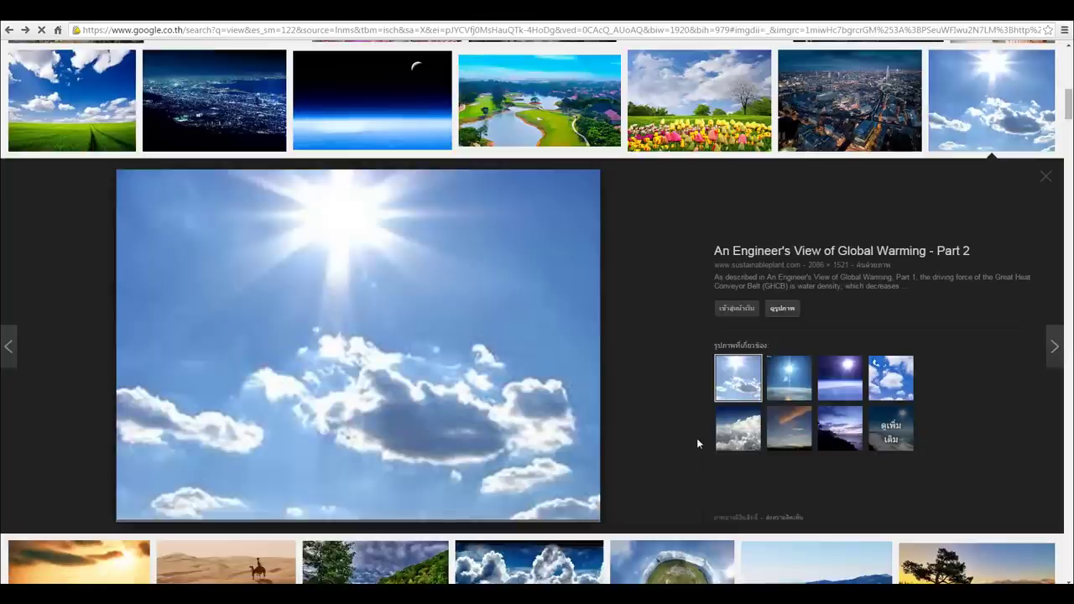
Step: Switch to Photoshop, paste the sun-and-clouds picture as a new layer and scale it down to cover the canvas
{"action": "key", "text": "alt+Tab"}
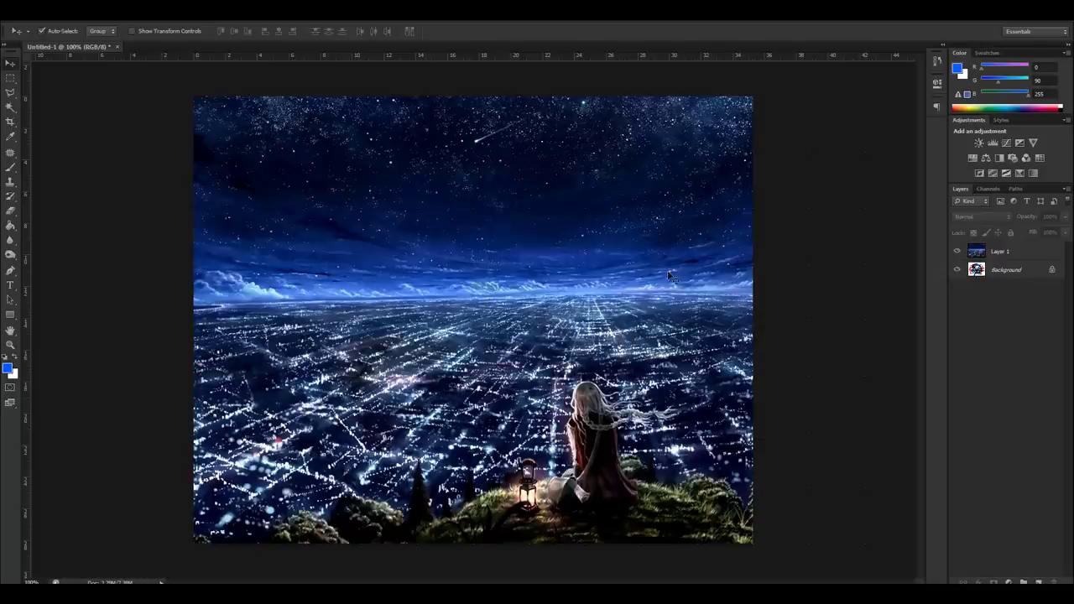
{"action": "key", "text": "alt+Tab"}
{"action": "key", "text": "ctrl+v"}
{"action": "key", "text": "ctrl+t"}
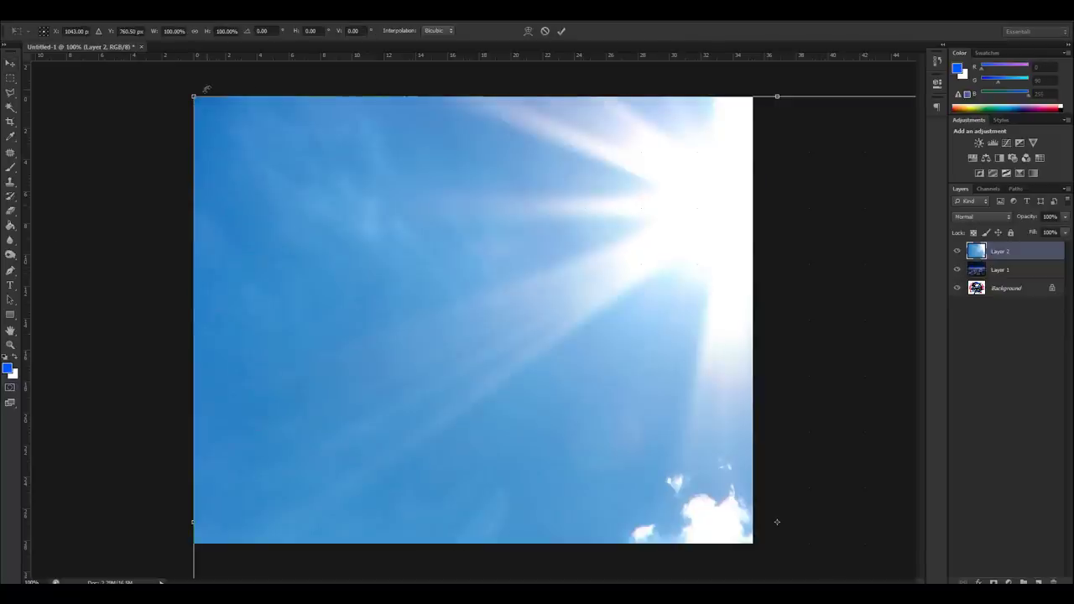
{"action": "left_click_drag", "start_coordinate": [194, 97], "coordinate": [271, 141]}
{"action": "left_click_drag", "start_coordinate": [717, 478], "coordinate": [823, 550]}
{"action": "mouse_move", "coordinate": [713, 454]}
{"action": "left_mouse_down"}
{"action": "mouse_move", "coordinate": [694, 450]}
{"action": "mouse_move", "coordinate": [730, 466]}
{"action": "mouse_move", "coordinate": [714, 452]}
{"action": "left_mouse_up"}
{"action": "key", "text": "Return"}
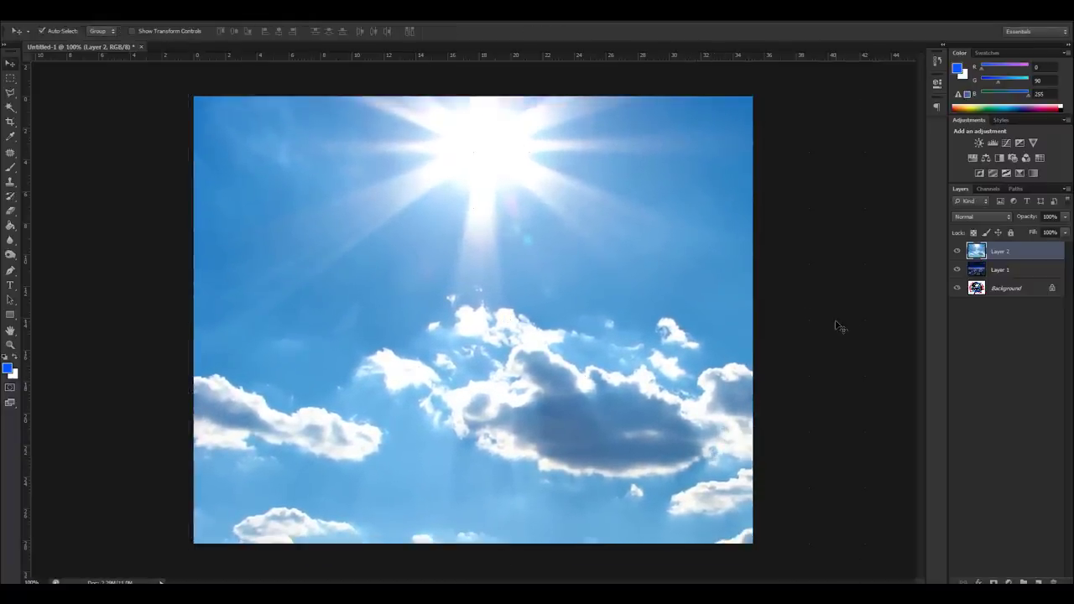
Step: Save a copy of the image in PNG format as MARKER_2 in the 04-AR_TEST folder
{"action": "key", "text": "ctrl+s"}
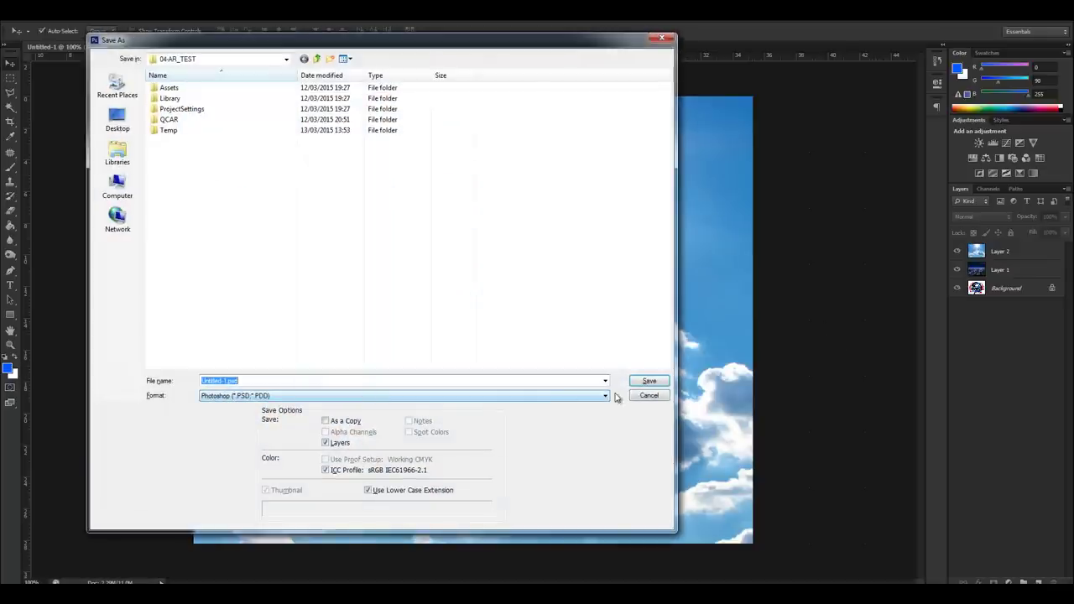
{"action": "left_click", "coordinate": [458, 397]}
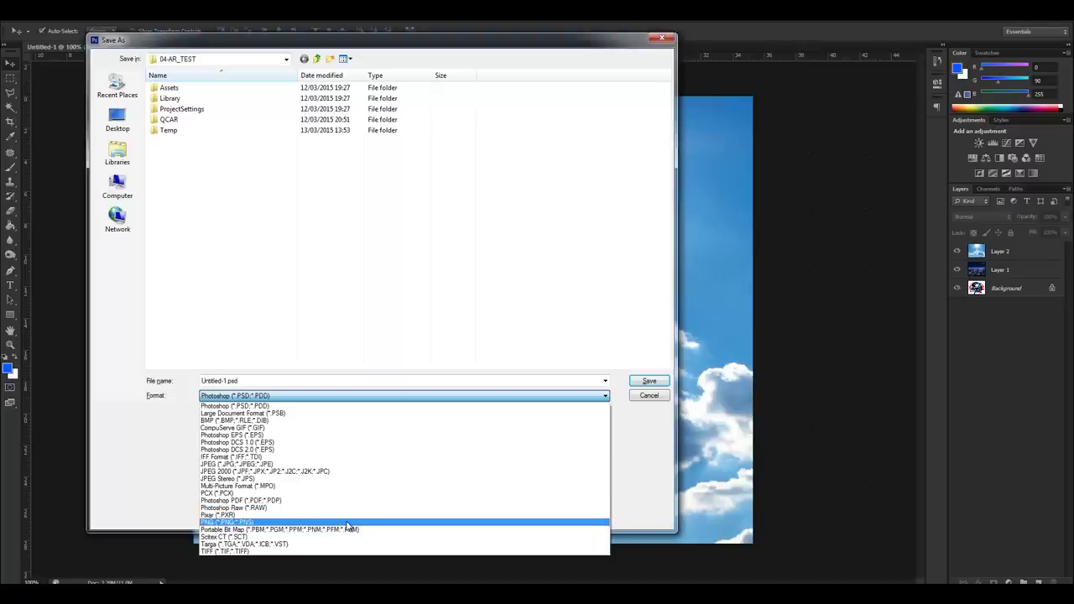
{"action": "left_click", "coordinate": [347, 464]}
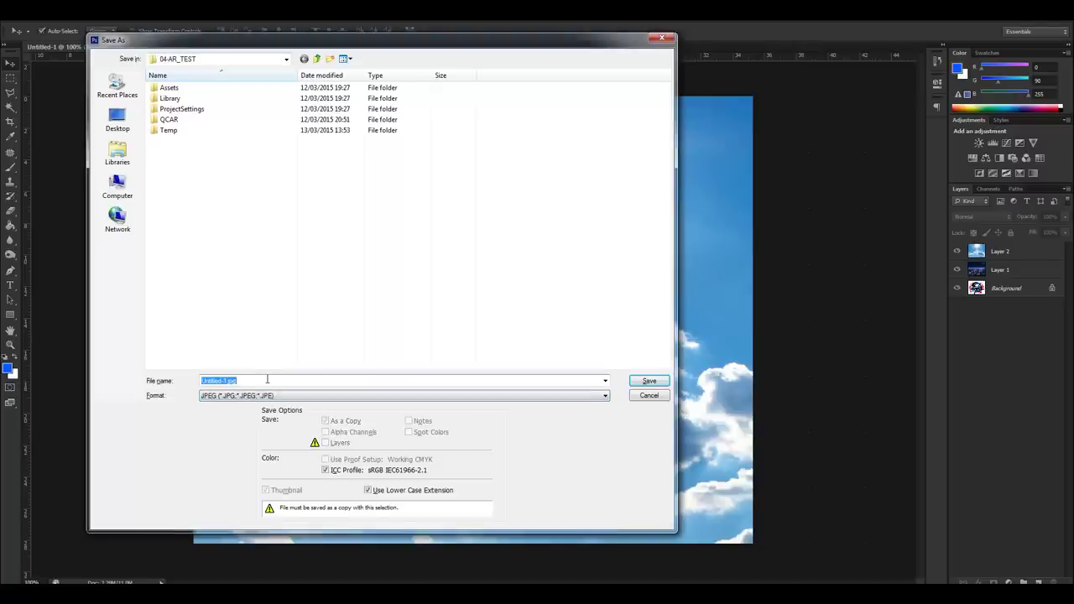
{"action": "left_click", "coordinate": [274, 397]}
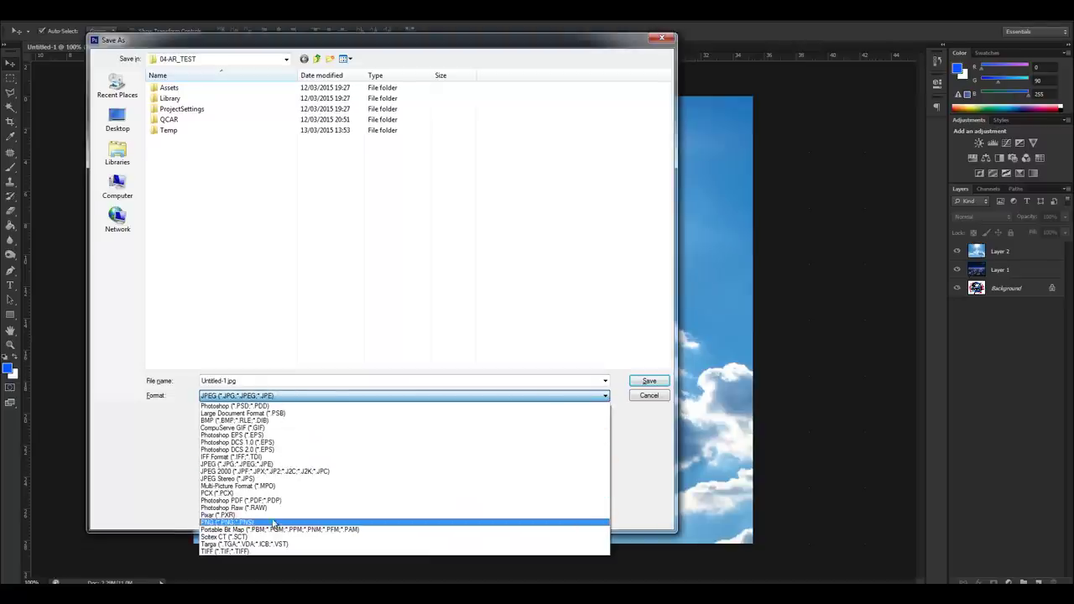
{"action": "left_click", "coordinate": [273, 522]}
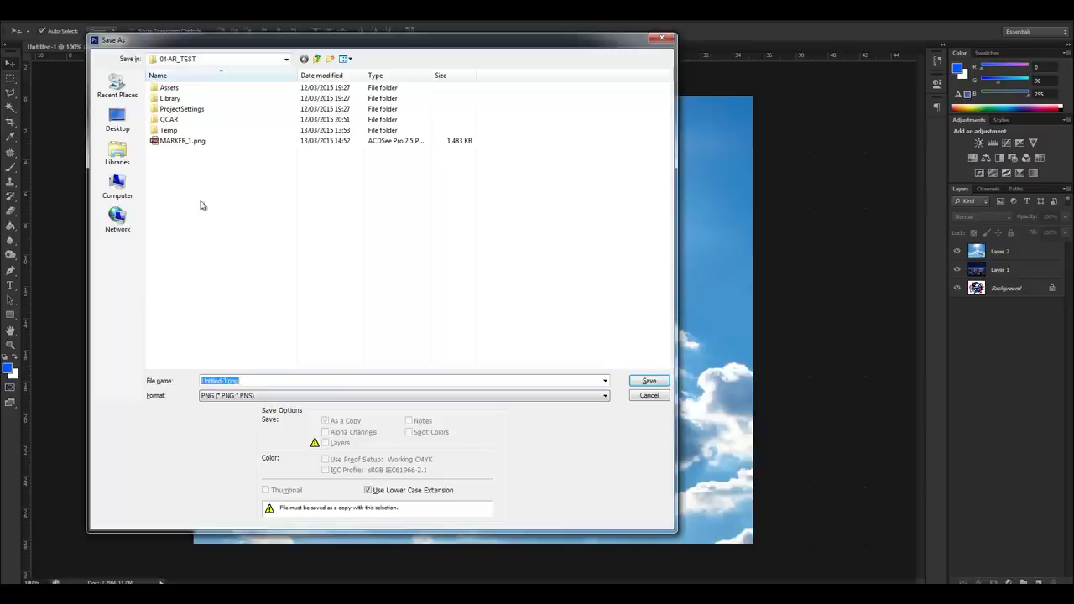
{"action": "left_click", "coordinate": [181, 141]}
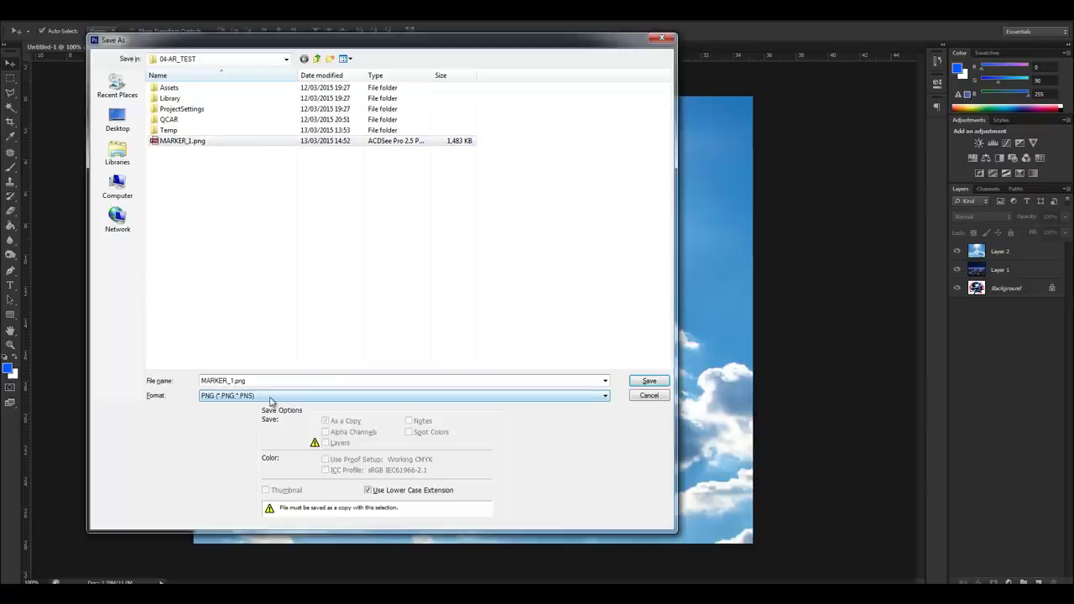
{"action": "key", "text": "Return"}
{"action": "key", "text": "Return"}
Step: Switch back to the Vuforia Target Manager and add a Single Image target from MARKER_2.png with a width of 1000
{"action": "mouse_move", "coordinate": [549, 567]}
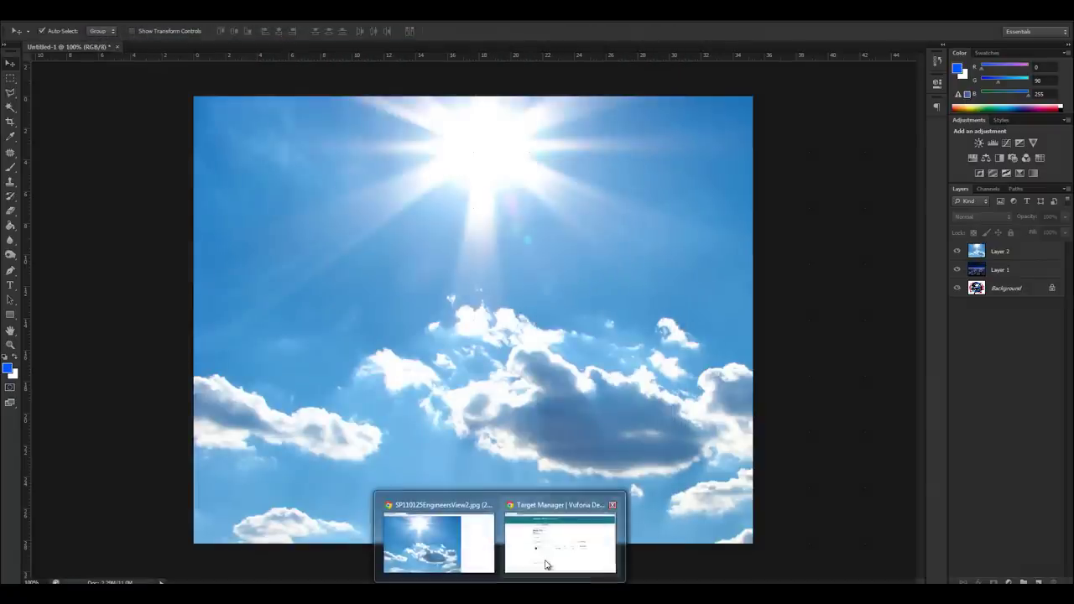
{"action": "left_click", "coordinate": [546, 547]}
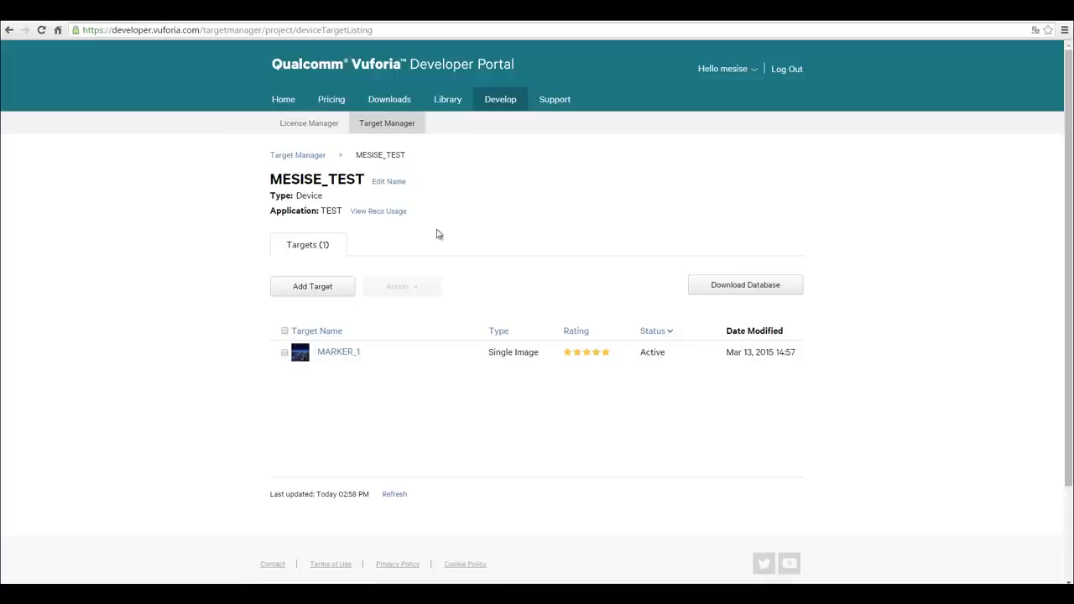
{"action": "left_click", "coordinate": [326, 293]}
{"action": "left_click", "coordinate": [638, 257]}
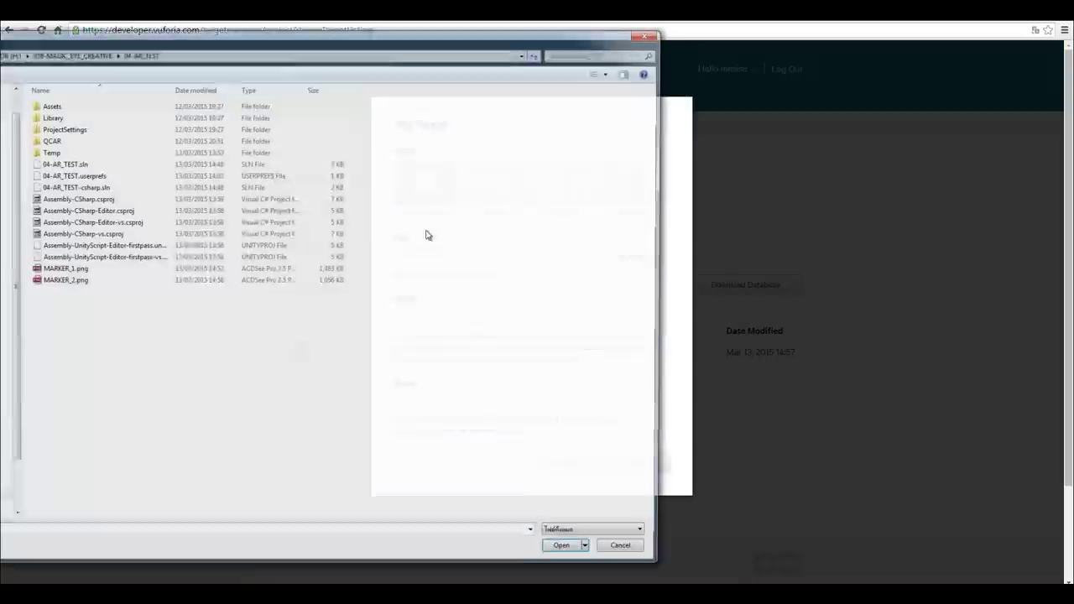
{"action": "left_click", "coordinate": [63, 280]}
{"action": "left_click", "coordinate": [567, 552]}
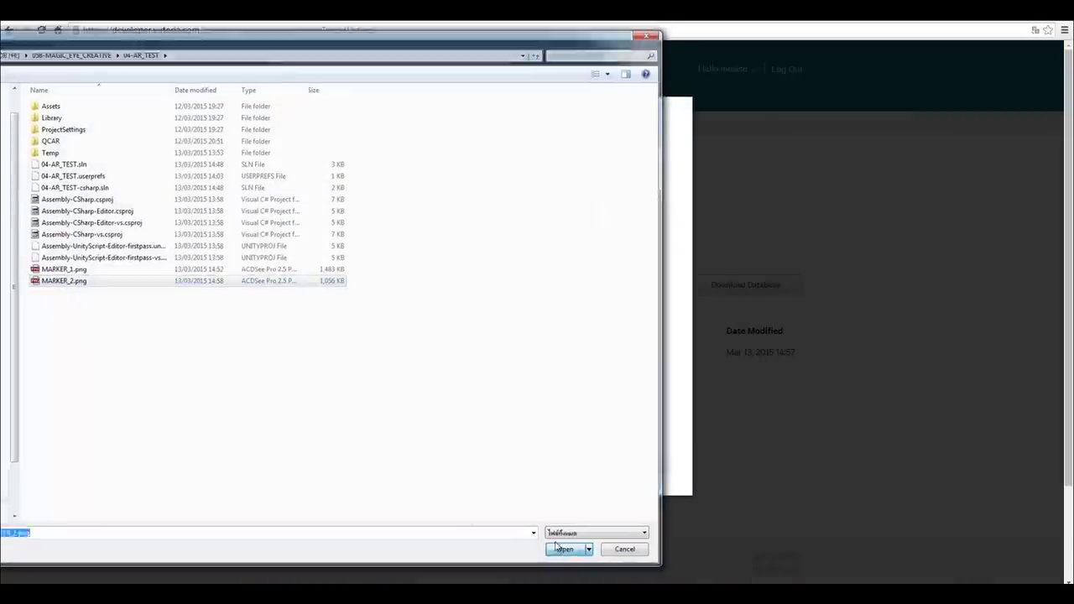
{"action": "left_click", "coordinate": [411, 317]}
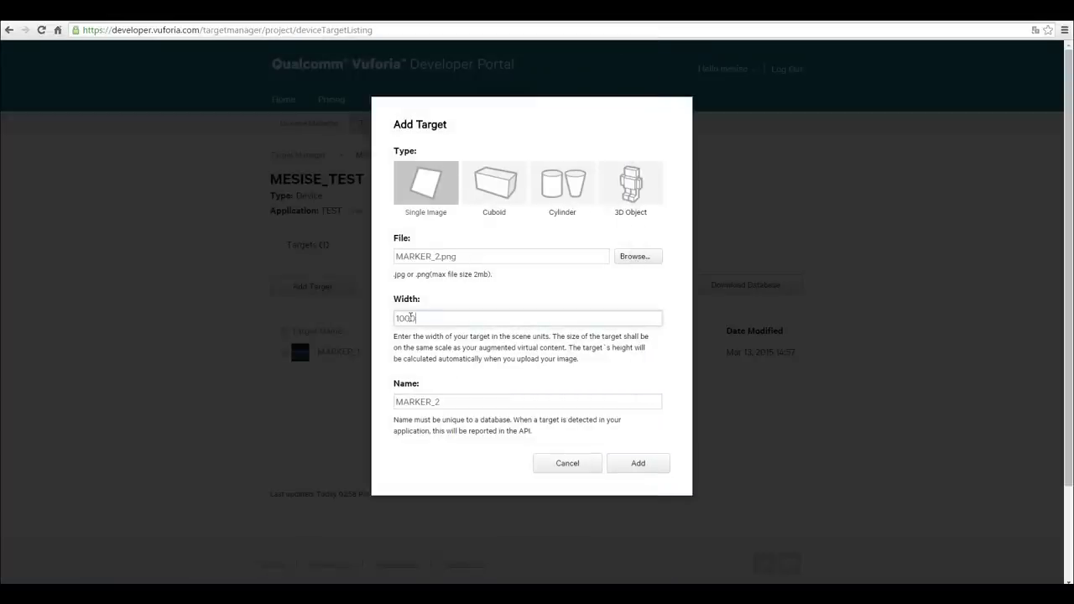
{"action": "left_click", "coordinate": [660, 467]}
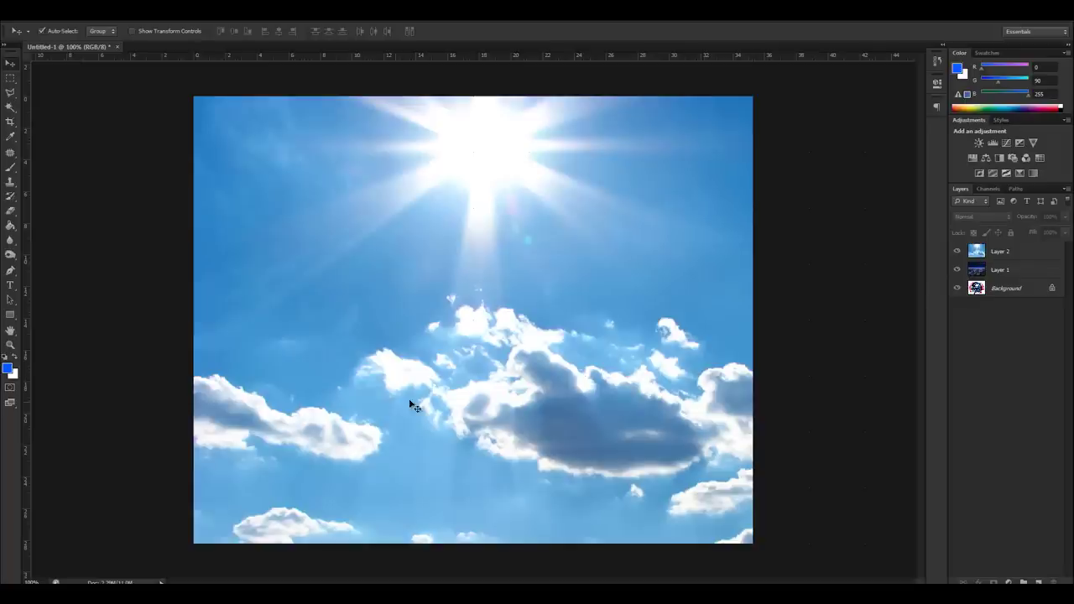
Step: Return to the target list in the browser, open the MARKER_1 target and show its detected features
{"action": "left_click", "coordinate": [732, 391]}
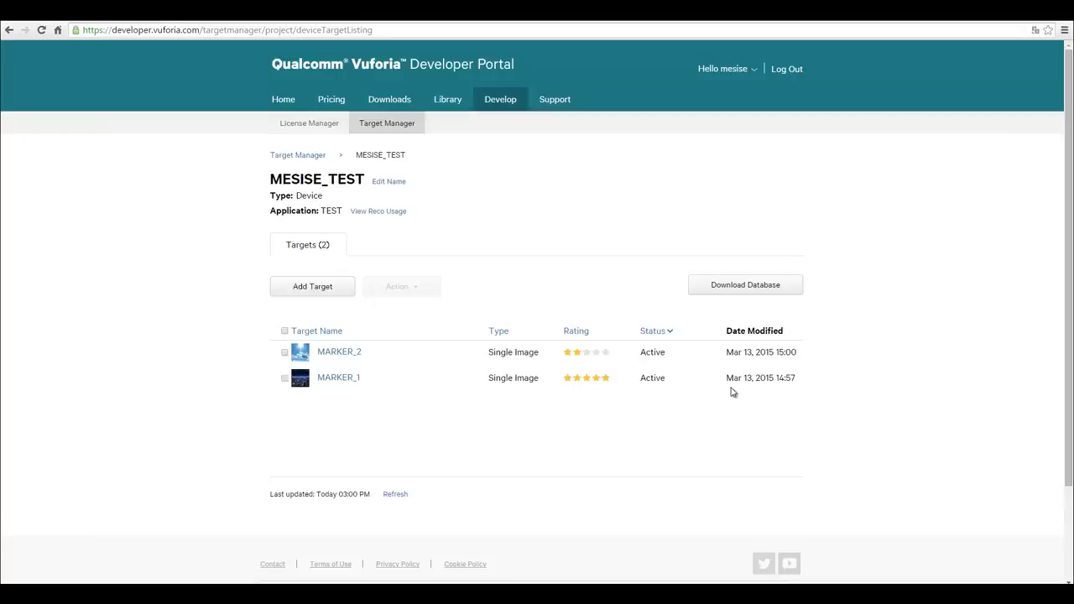
{"action": "left_click", "coordinate": [344, 384]}
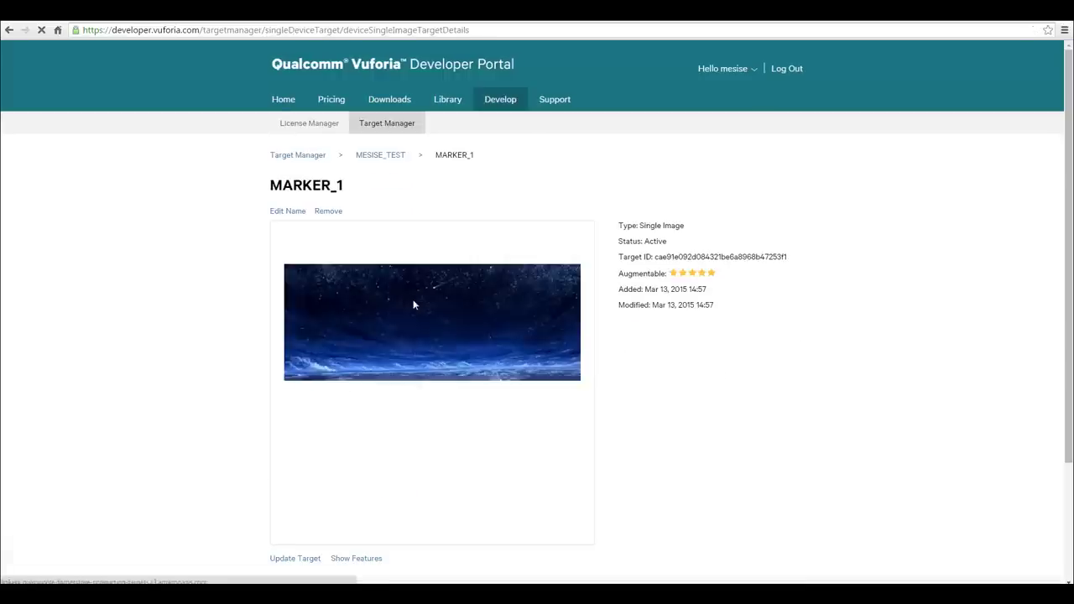
{"action": "scroll", "coordinate": [408, 347], "scroll_direction": "down", "scroll_amount": 1}
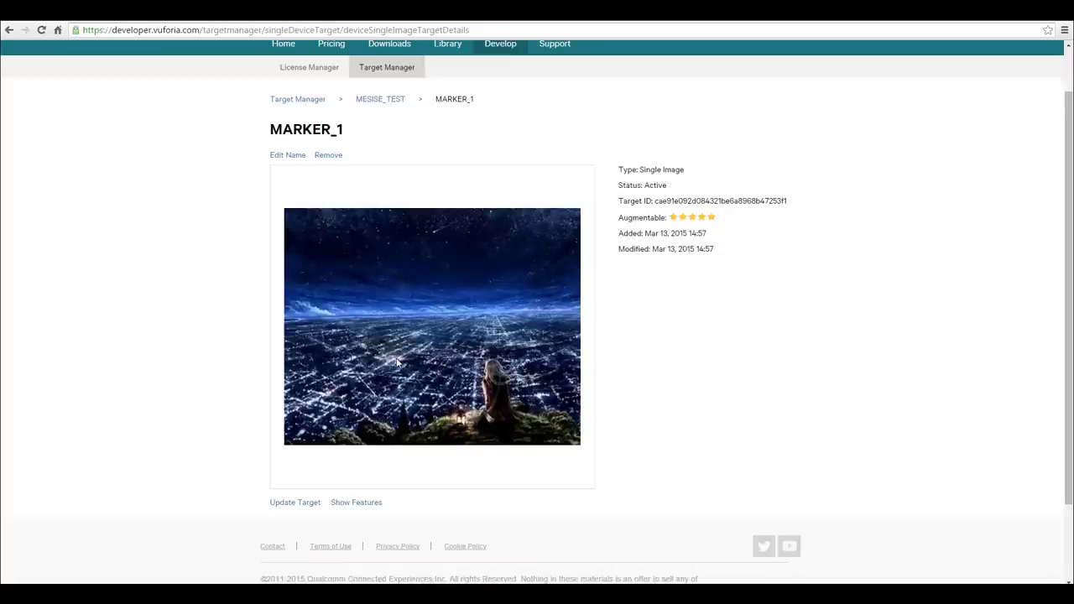
{"action": "left_click", "coordinate": [353, 506]}
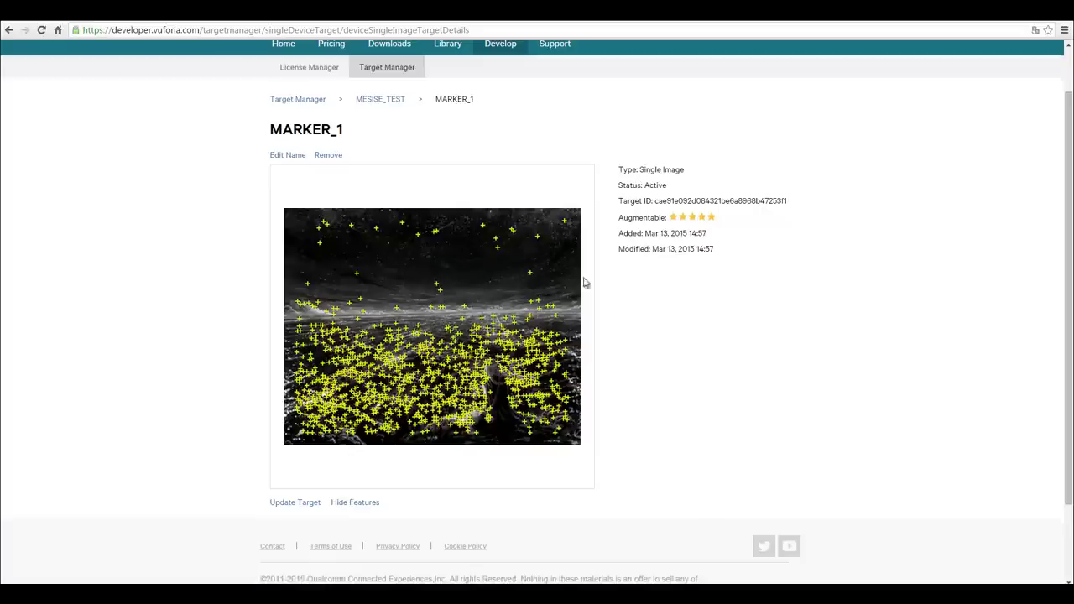
Step: Go back to the MESISE_TEST database, open the MARKER_2 target and show its detected features
{"action": "left_click", "coordinate": [373, 100]}
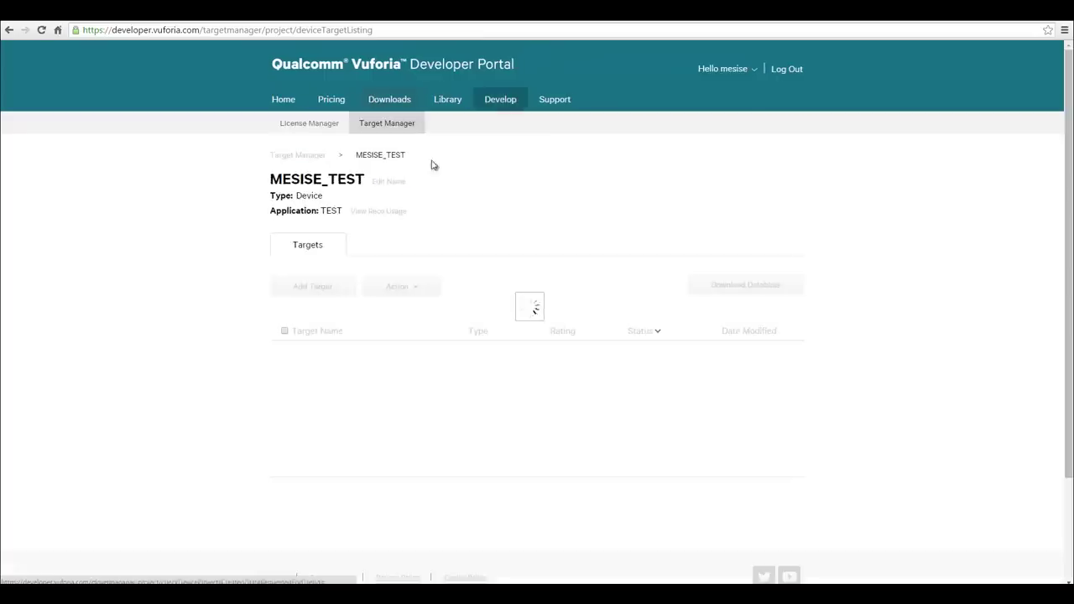
{"action": "left_click", "coordinate": [336, 356]}
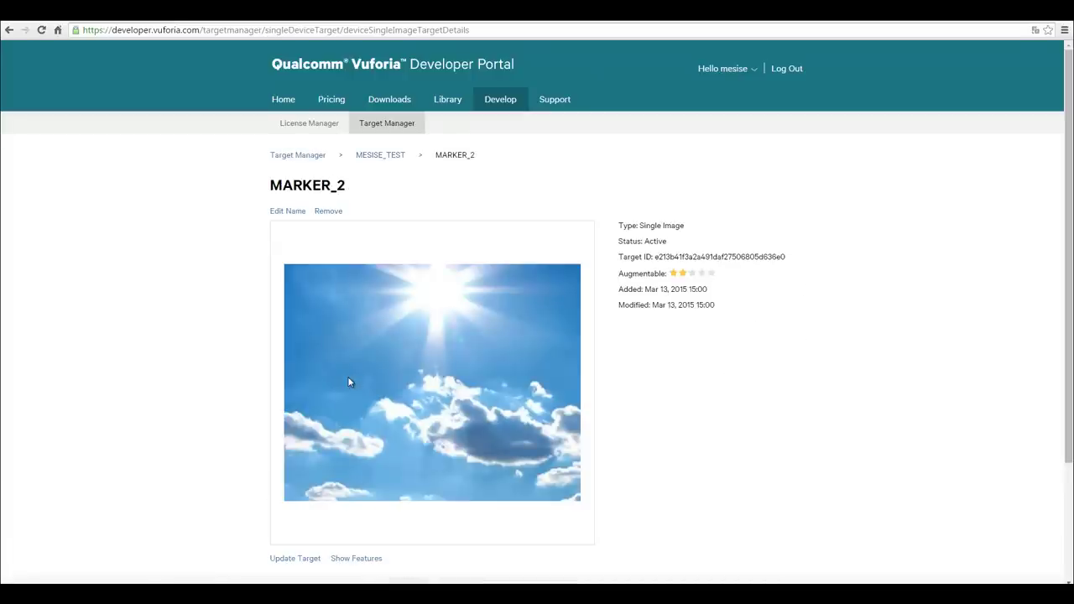
{"action": "left_click", "coordinate": [363, 558]}
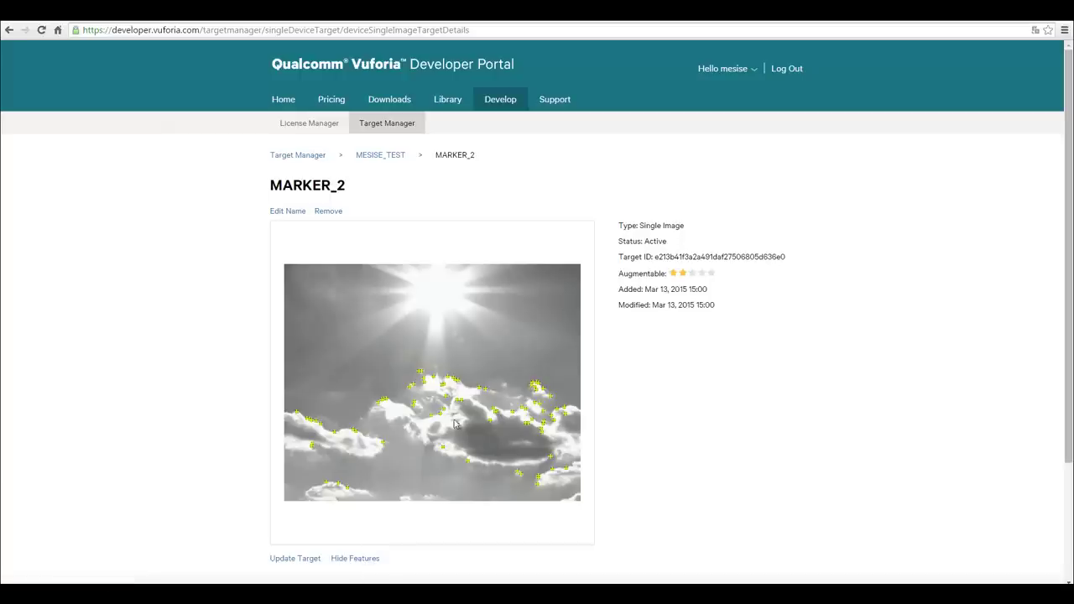
Step: Return to the MESISE_TEST database, review the MARKER_2 target's image once more and go back to the target list
{"action": "left_click", "coordinate": [382, 158]}
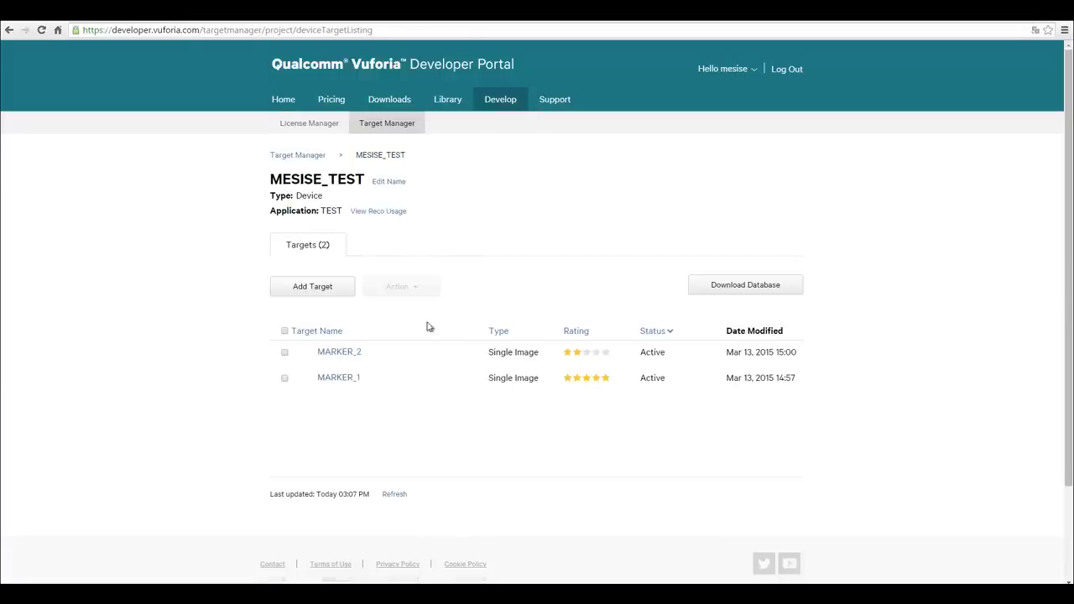
{"action": "left_click", "coordinate": [334, 355]}
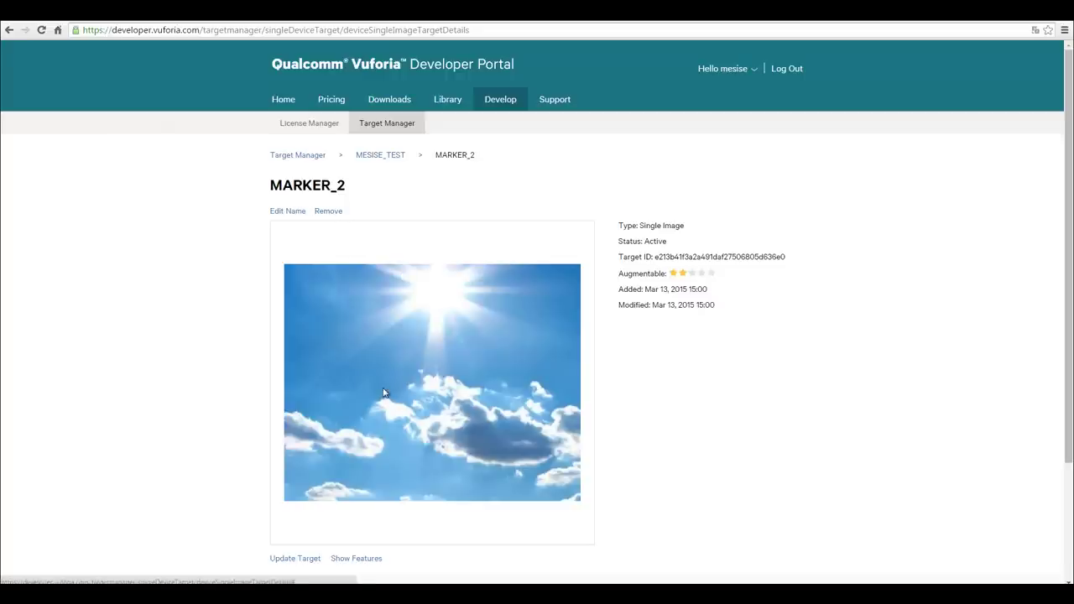
{"action": "scroll", "coordinate": [271, 368], "scroll_direction": "up", "scroll_amount": 1}
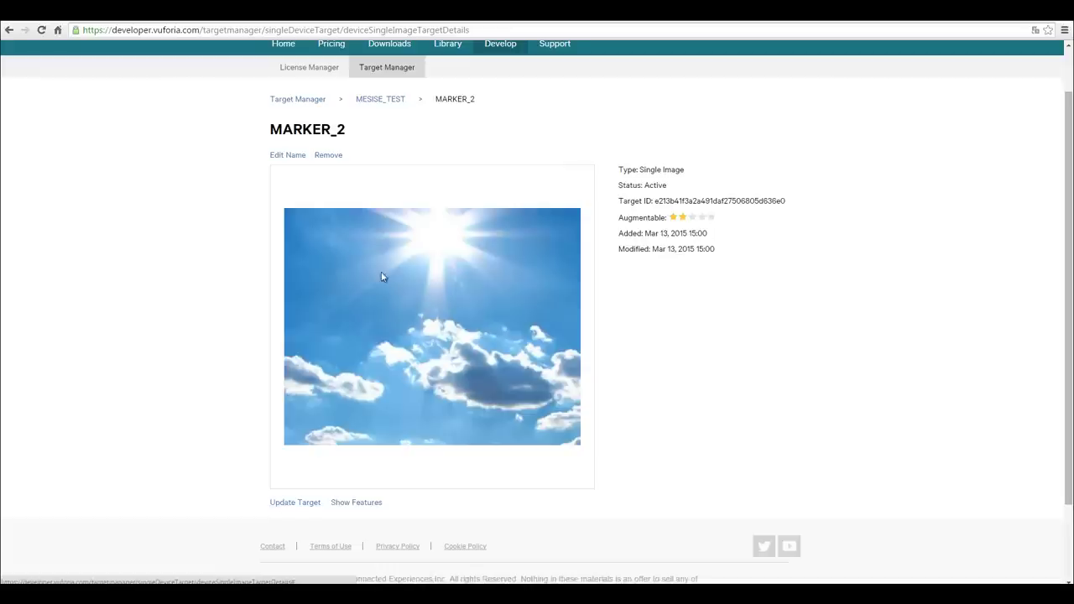
{"action": "left_click", "coordinate": [383, 106]}
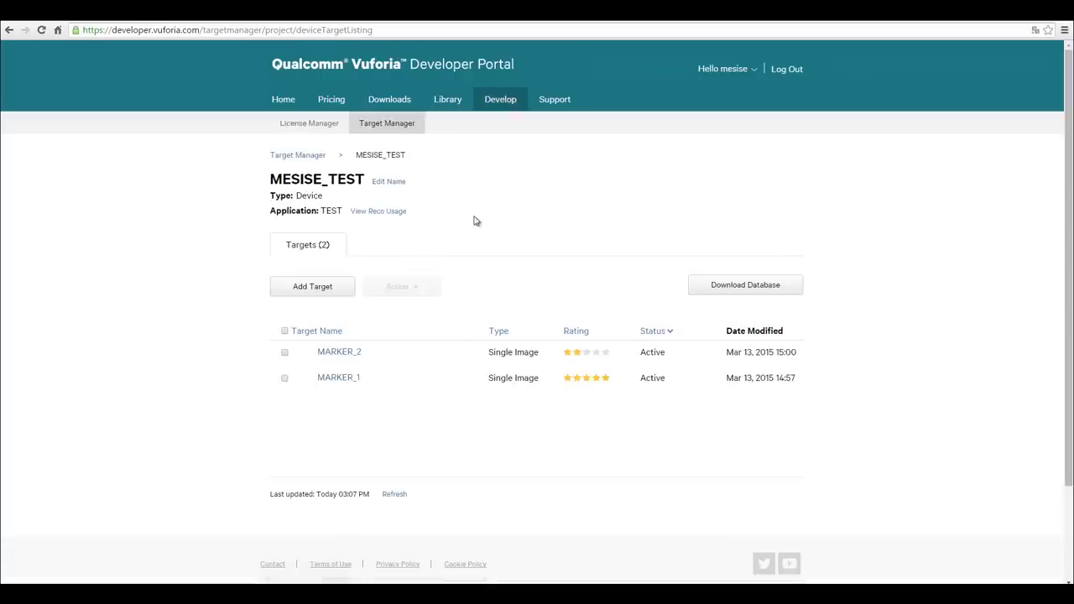
Step: Select both targets, MARKER_1 and MARKER_2, in the MESISE_TEST target list
{"action": "left_click", "coordinate": [290, 332]}
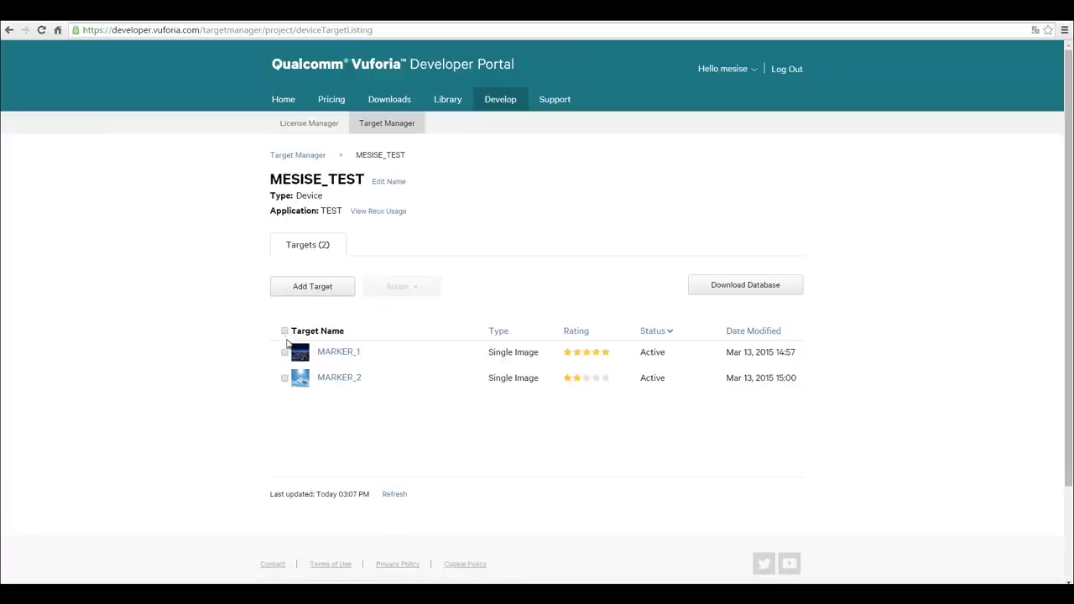
{"action": "left_click", "coordinate": [285, 352]}
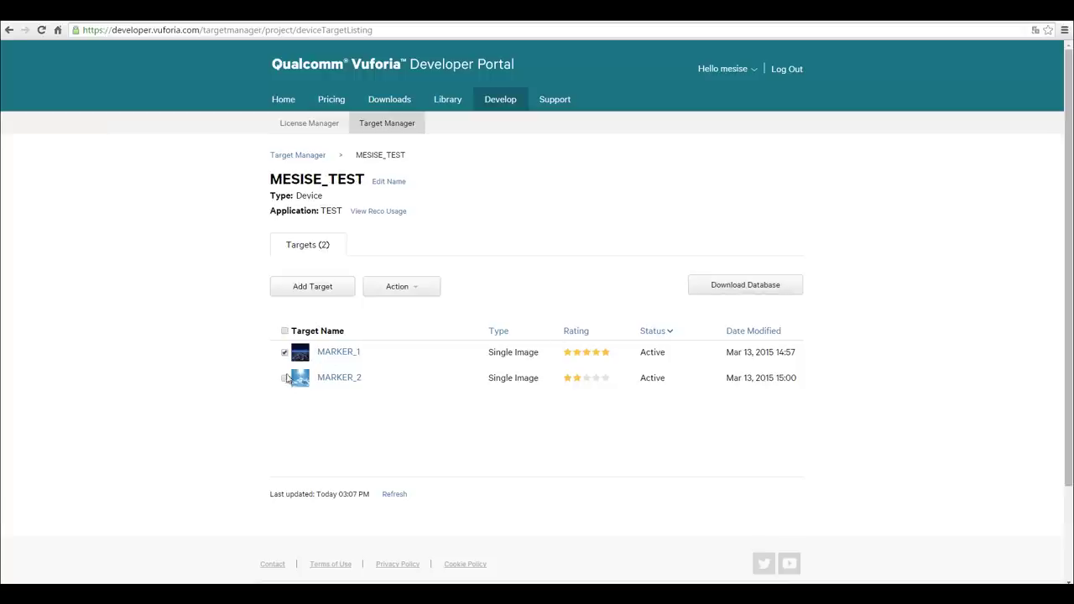
{"action": "left_click", "coordinate": [287, 335]}
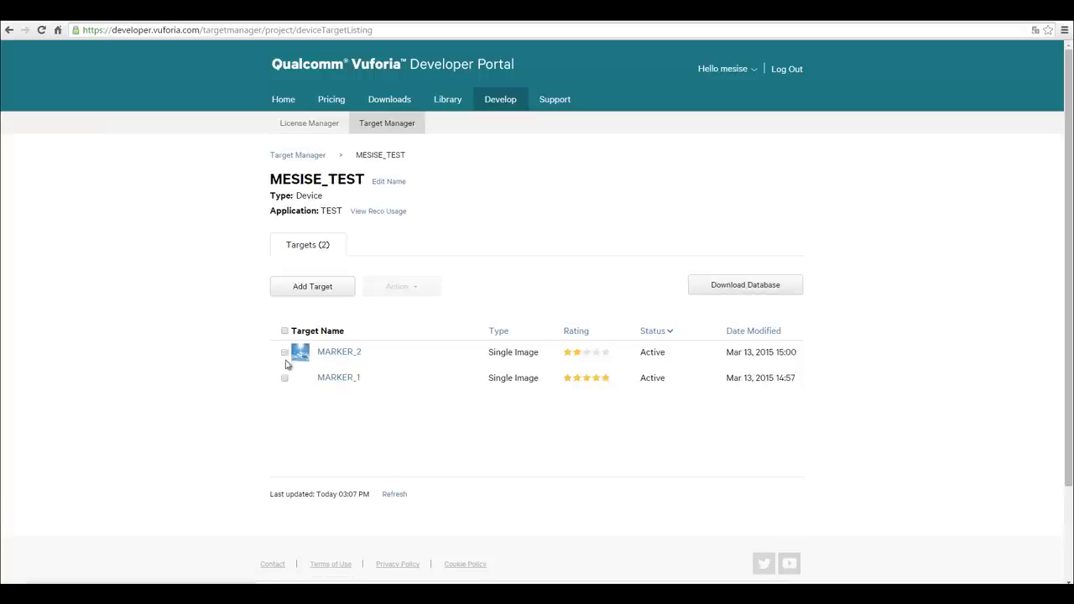
{"action": "left_click", "coordinate": [285, 333]}
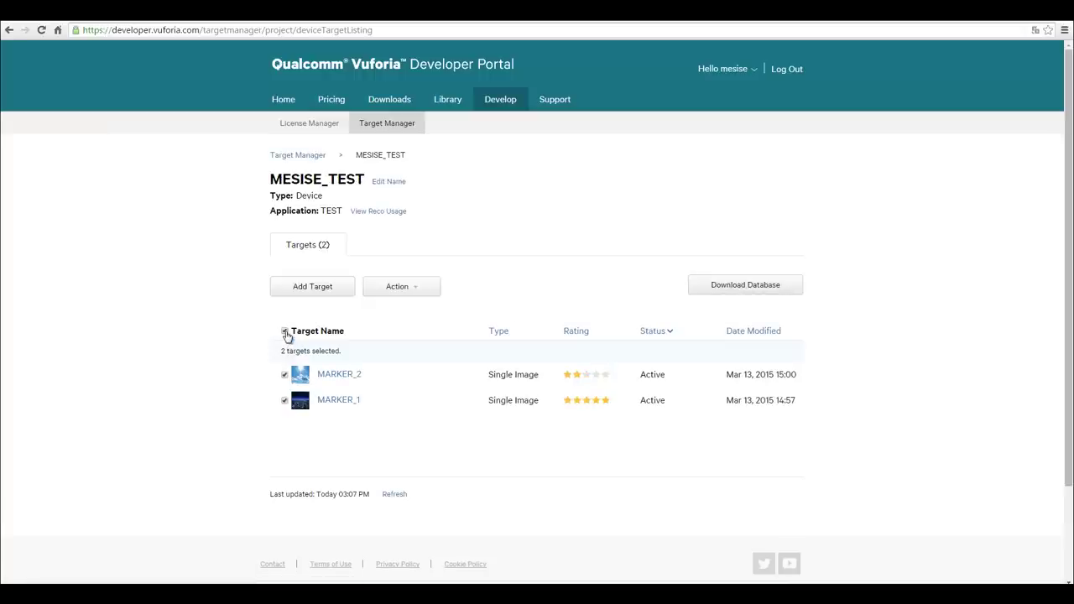
{"action": "left_click", "coordinate": [284, 332]}
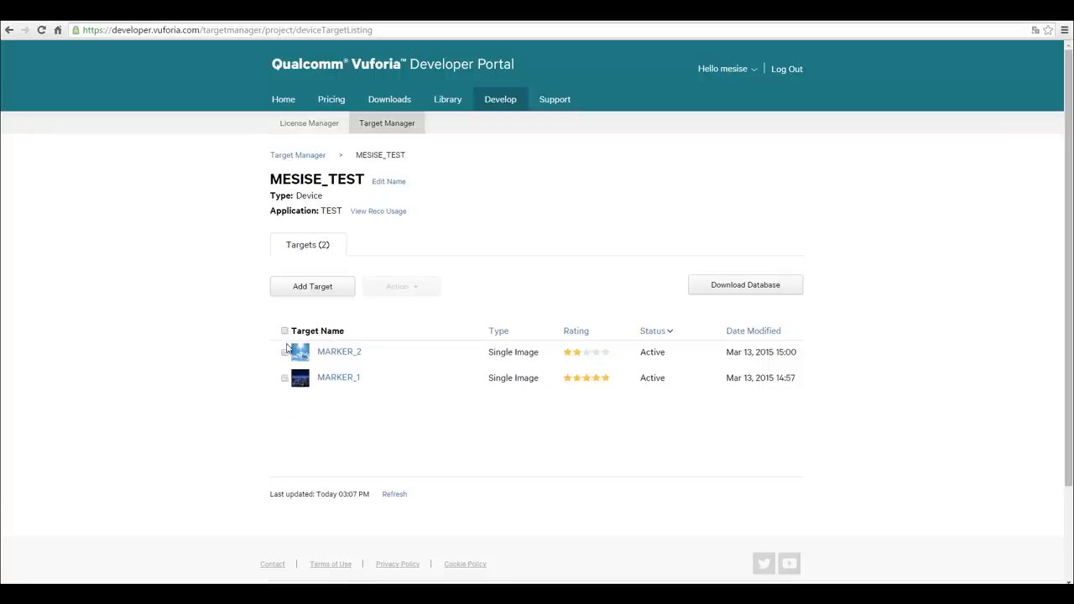
{"action": "left_click", "coordinate": [284, 330]}
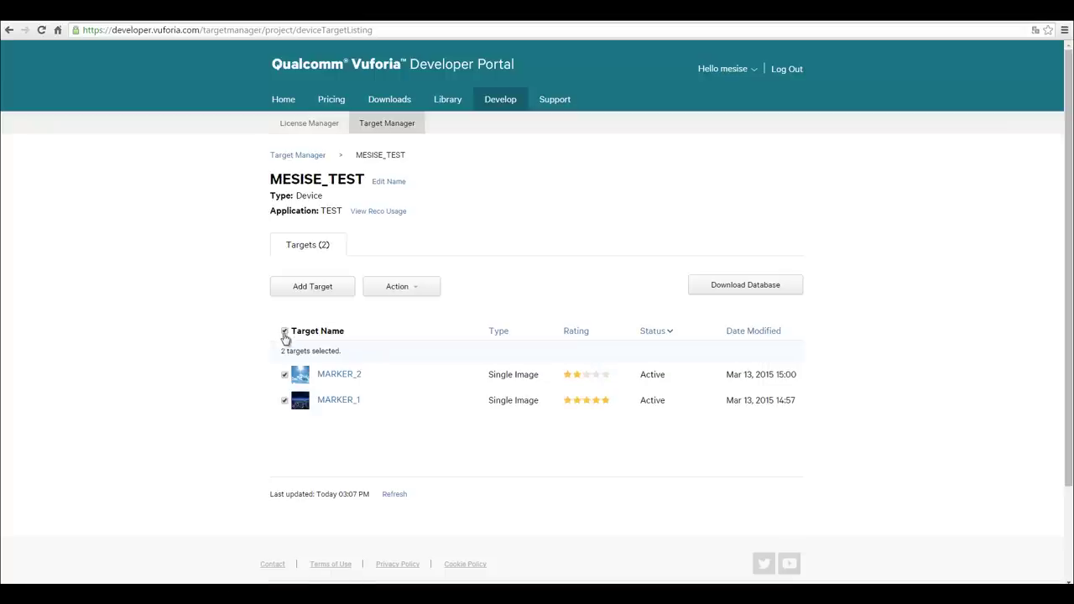
Step: Download the MESISE_TEST database for the Unity Editor platform
{"action": "left_click", "coordinate": [734, 290]}
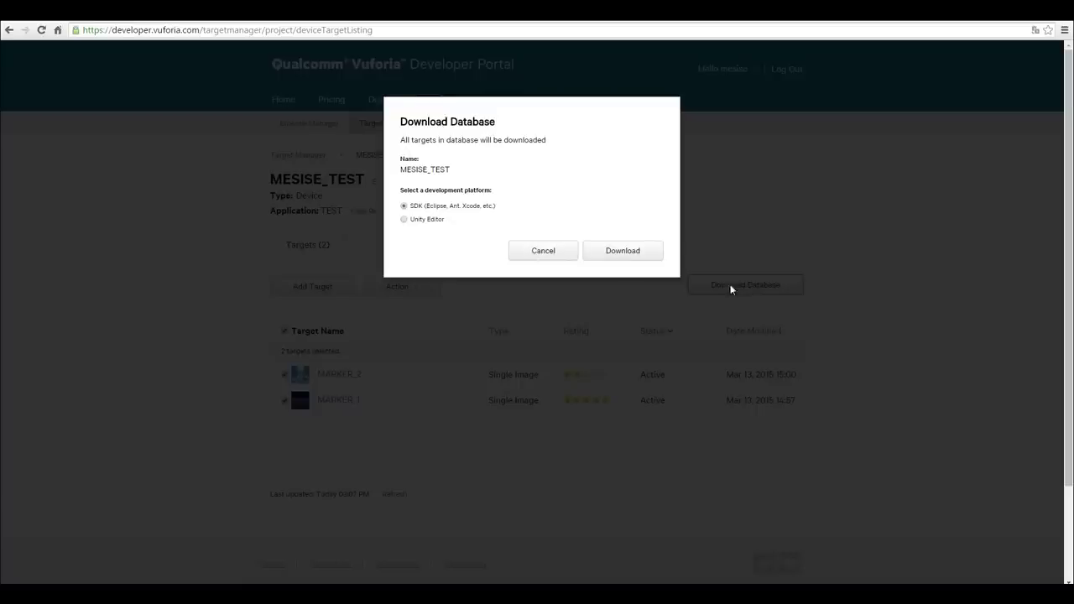
{"action": "left_click", "coordinate": [430, 220]}
{"action": "left_click", "coordinate": [629, 254]}
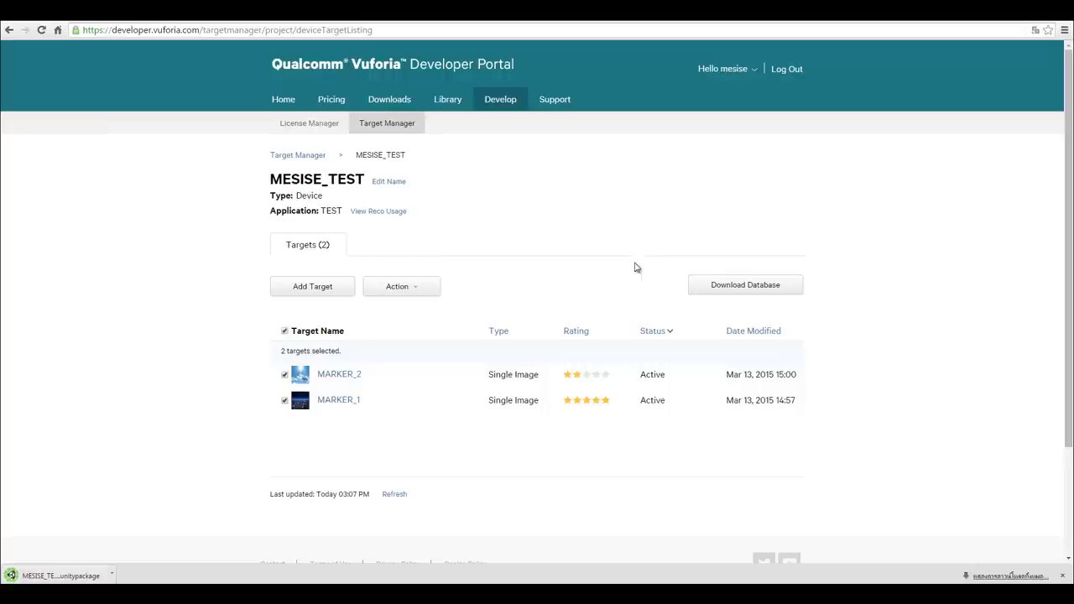
Step: Open the downloaded MESISE_TEST package in Unity and import all of its contents into the project
{"action": "left_click", "coordinate": [80, 578]}
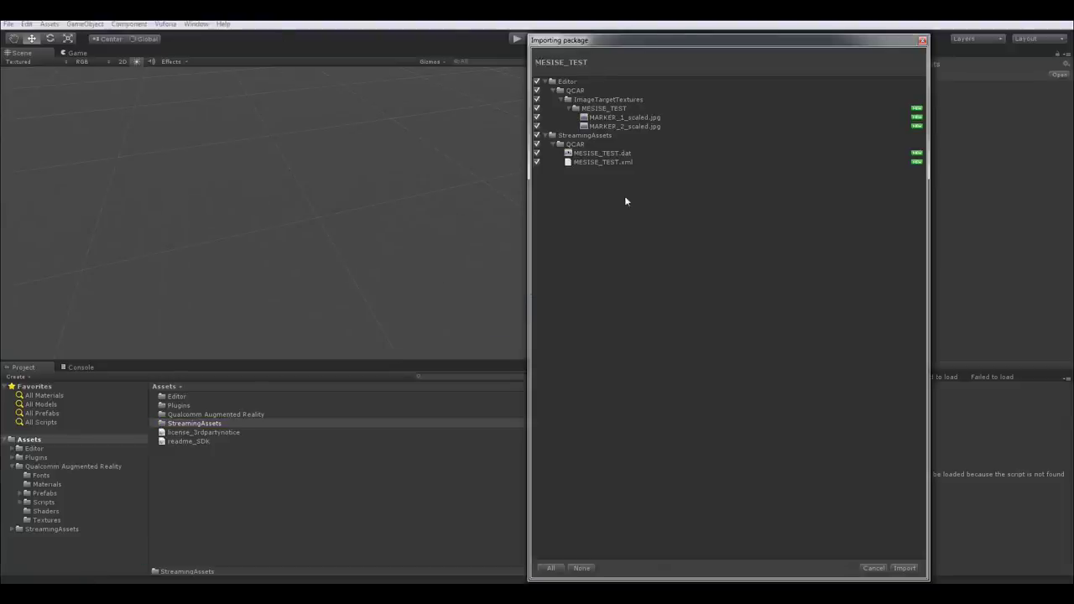
{"action": "left_click", "coordinate": [906, 569]}
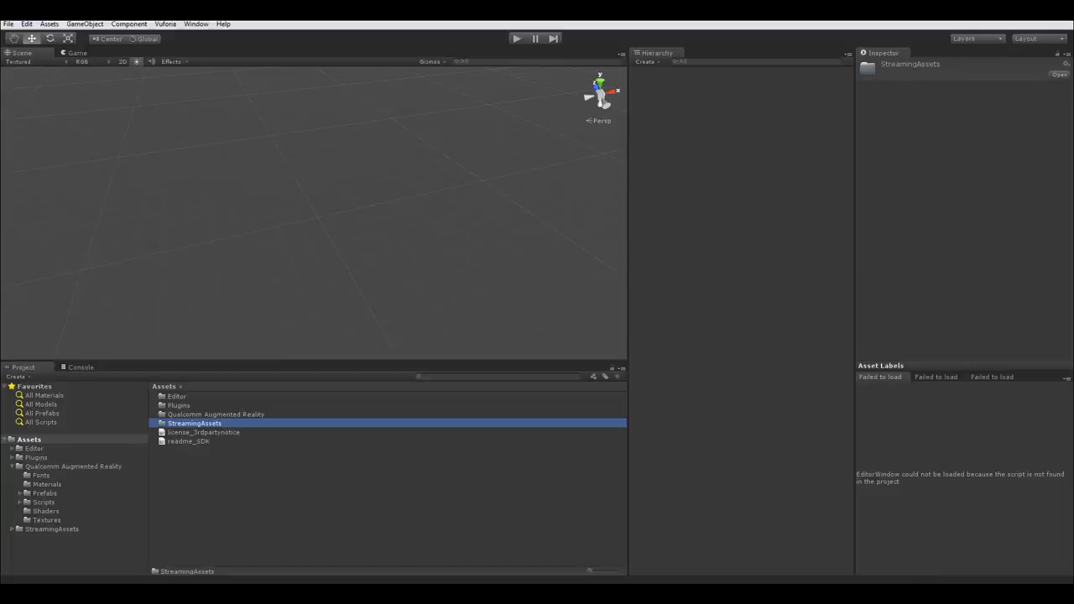
{"action": "left_click", "coordinate": [393, 229]}
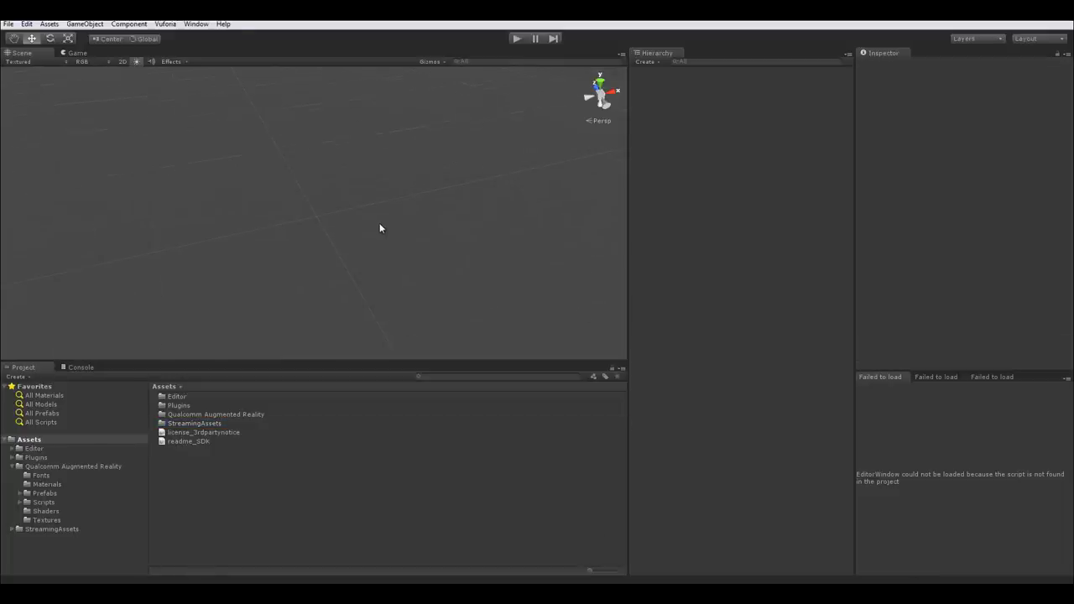
Step: Add the ARCamera prefab from the Qualcomm Augmented Reality Prefabs folder to the scene and select it
{"action": "left_click_drag", "start_coordinate": [328, 216], "coordinate": [379, 270], "text": "alt"}
{"action": "double_click", "coordinate": [209, 414]}
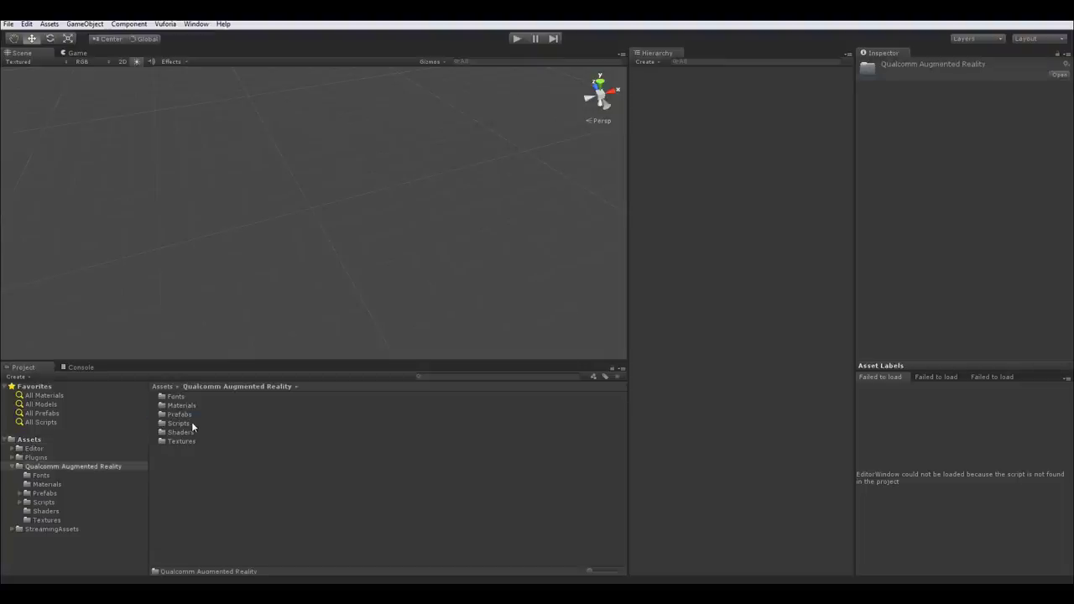
{"action": "double_click", "coordinate": [180, 415]}
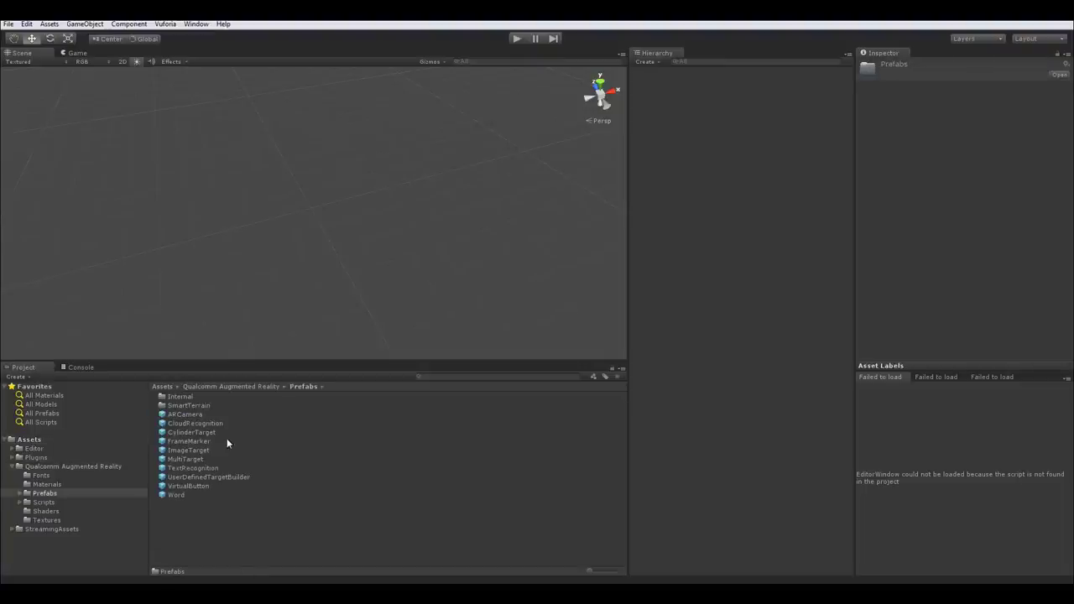
{"action": "left_click_drag", "start_coordinate": [186, 415], "coordinate": [676, 187]}
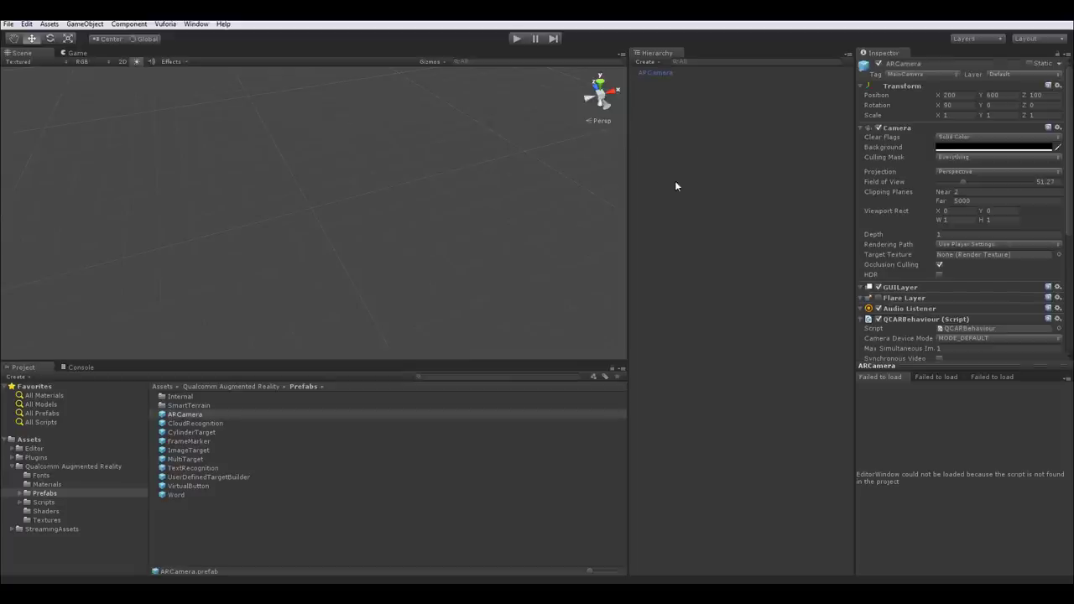
{"action": "left_click", "coordinate": [684, 132]}
{"action": "left_click", "coordinate": [659, 73]}
{"action": "left_click_drag", "start_coordinate": [487, 220], "coordinate": [259, 281], "text": "alt"}
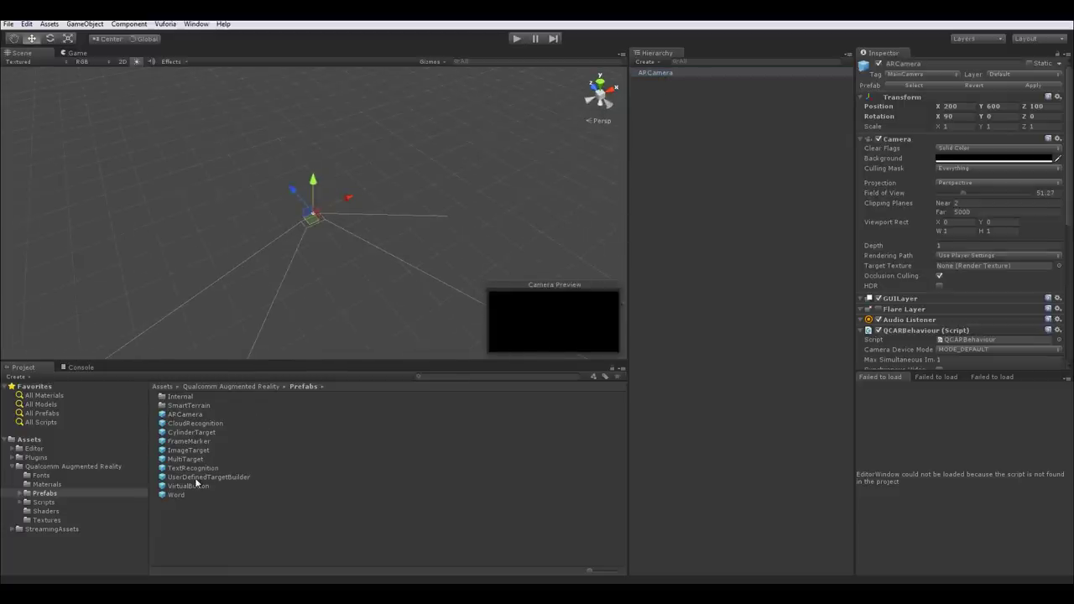
Step: Add the ImageTarget prefab to the scene and frame it in the Scene view
{"action": "left_click", "coordinate": [189, 451]}
{"action": "left_click_drag", "start_coordinate": [181, 456], "coordinate": [726, 424]}
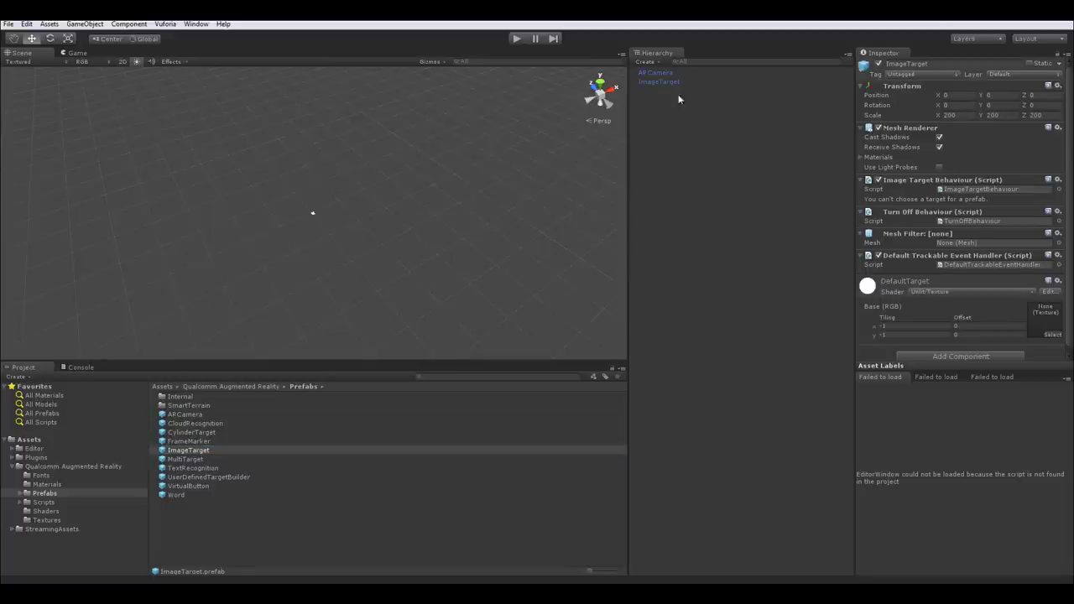
{"action": "double_click", "coordinate": [659, 82]}
{"action": "left_click_drag", "start_coordinate": [340, 235], "coordinate": [412, 221], "text": "alt"}
{"action": "right_click_drag", "start_coordinate": [412, 221], "coordinate": [647, 250], "text": "alt"}
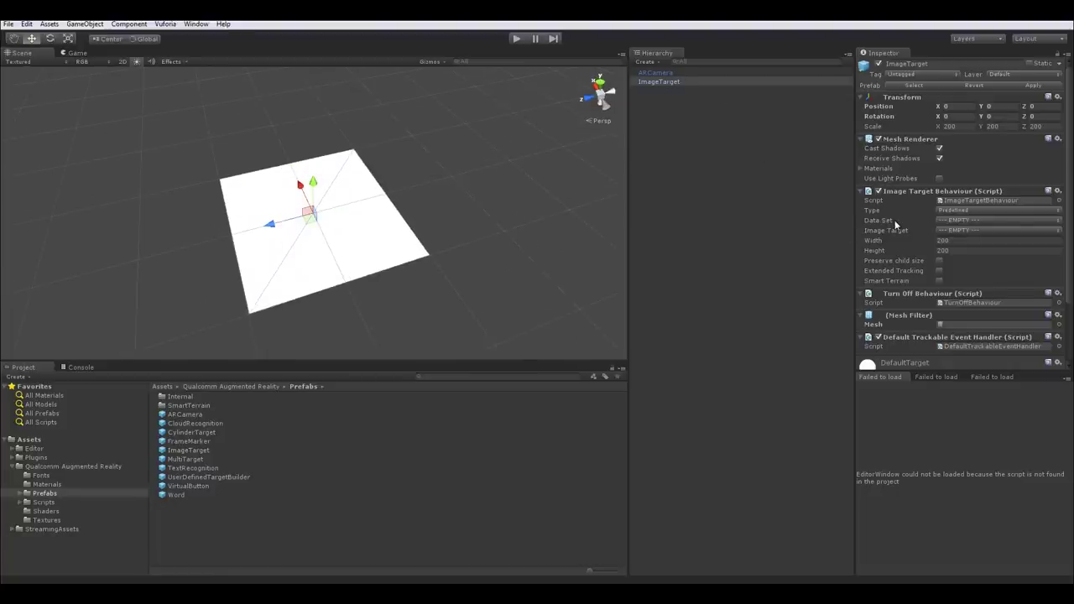
Step: Set the ImageTarget's data set to MESISE_TEST and keep MARKER_2 as its image target
{"action": "left_click", "coordinate": [969, 221]}
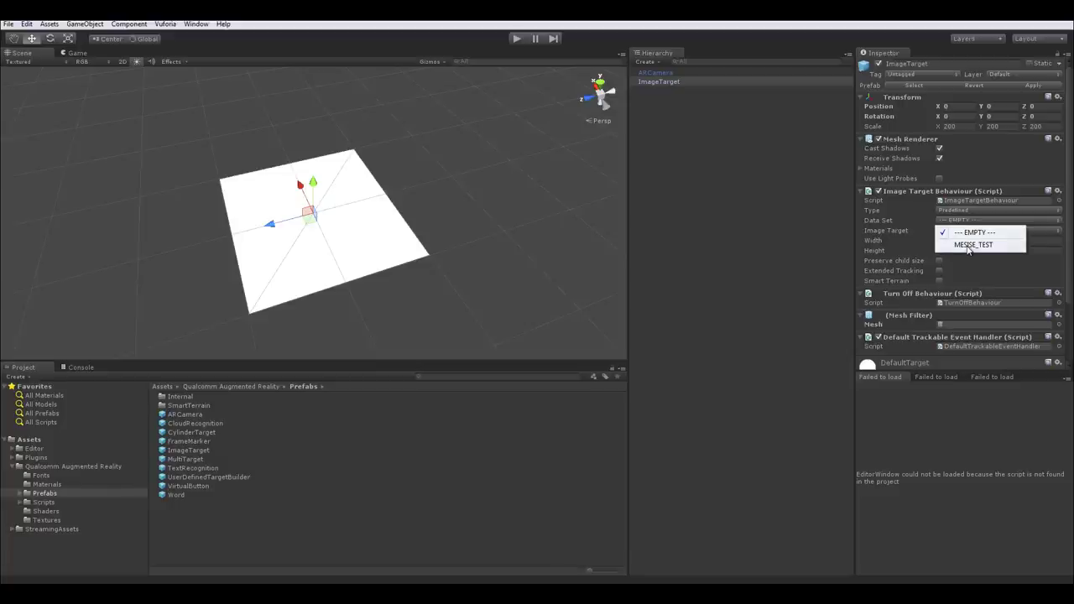
{"action": "left_click", "coordinate": [969, 245]}
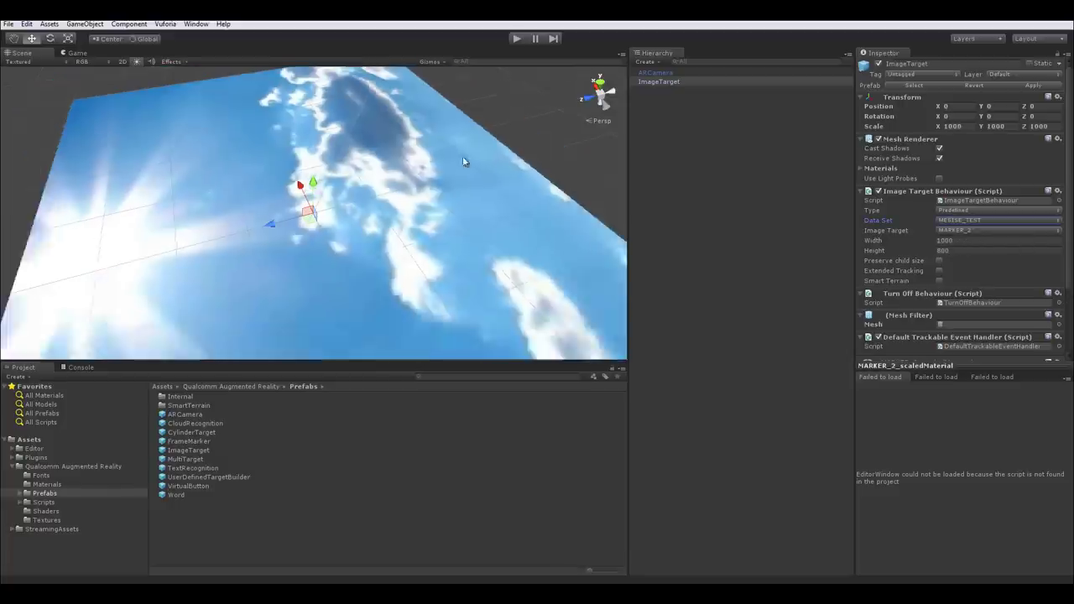
{"action": "scroll", "coordinate": [456, 174], "scroll_direction": "down", "scroll_amount": 3}
{"action": "left_click_drag", "start_coordinate": [457, 174], "coordinate": [310, 200], "text": "alt"}
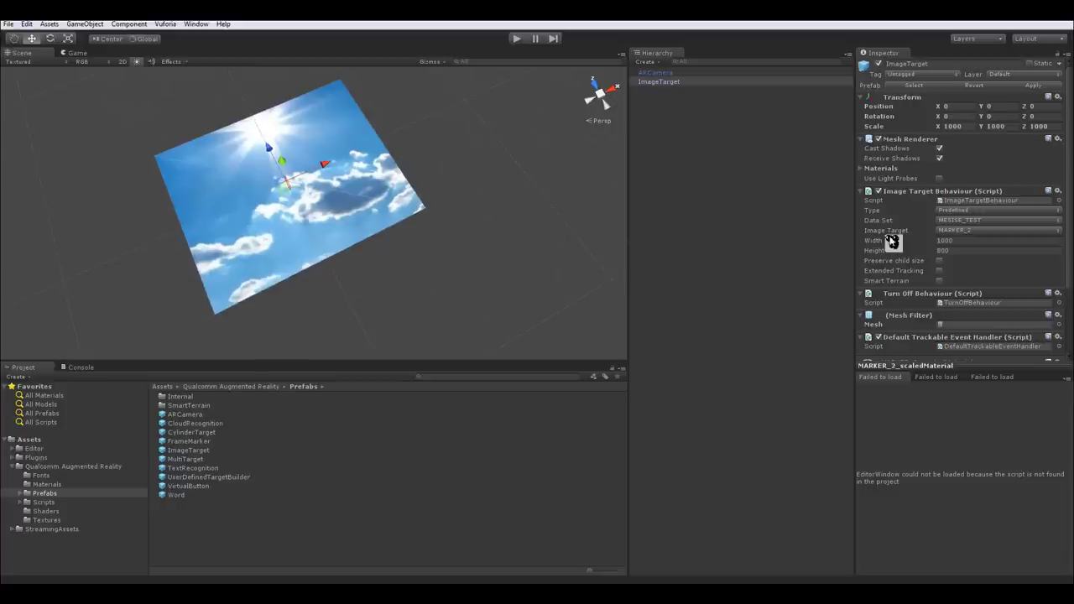
{"action": "left_click", "coordinate": [967, 231]}
{"action": "left_click", "coordinate": [970, 243]}
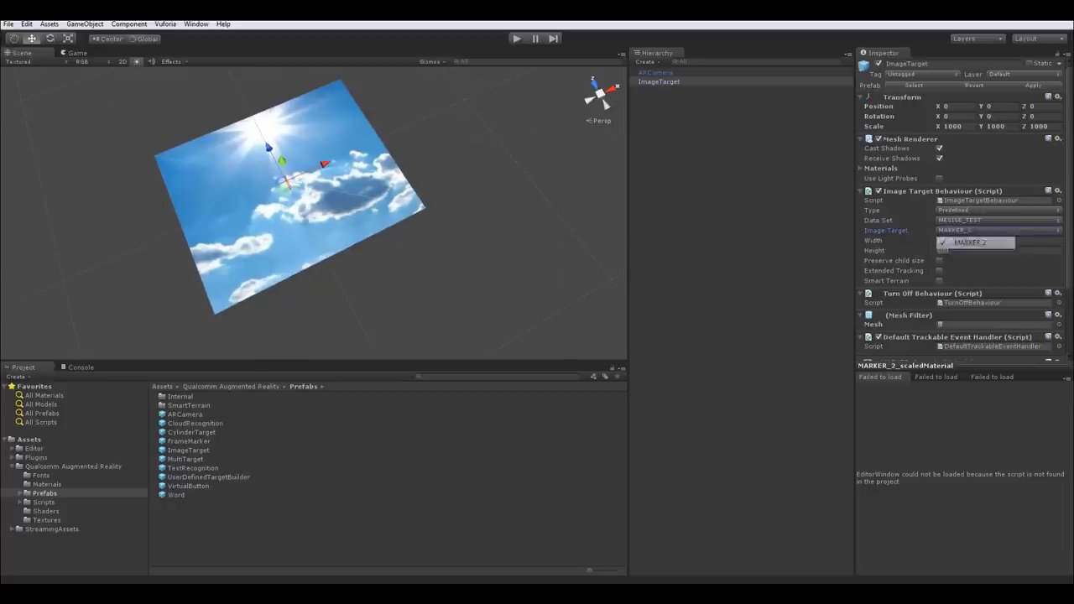
Step: Switch the Scene view to isometric, duplicate the ImageTarget and move the copy along X to about 1179, beside the original
{"action": "left_click_drag", "start_coordinate": [451, 168], "coordinate": [503, 123], "text": "alt"}
{"action": "left_click", "coordinate": [504, 123]}
{"action": "left_click", "coordinate": [672, 81]}
{"action": "left_click", "coordinate": [362, 185]}
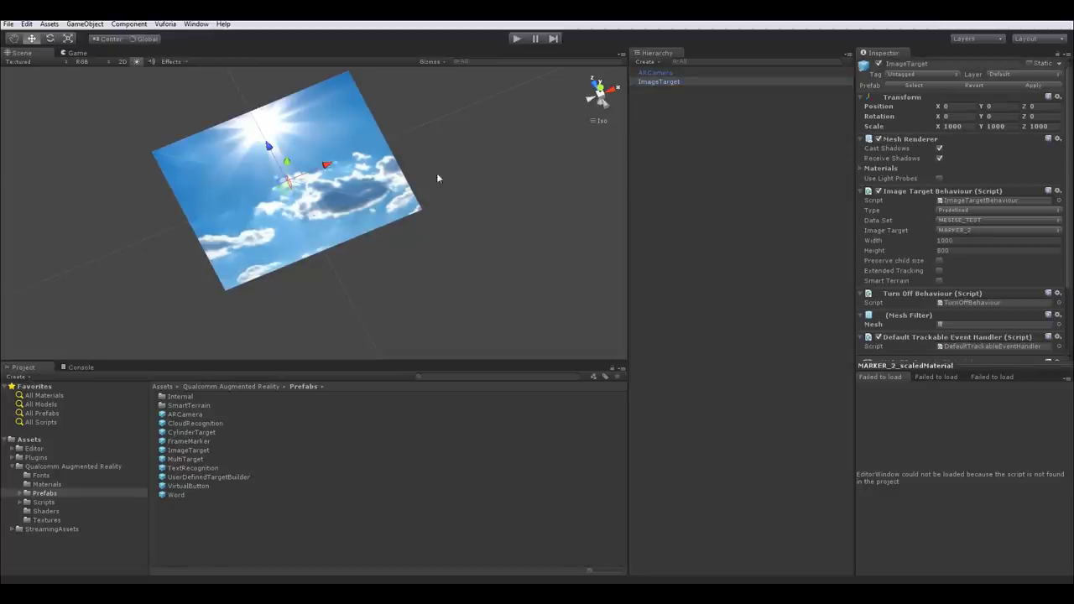
{"action": "key", "text": "ctrl+d"}
{"action": "left_click_drag", "start_coordinate": [329, 169], "coordinate": [569, 101]}
{"action": "left_click_drag", "start_coordinate": [554, 142], "coordinate": [424, 160], "text": "alt"}
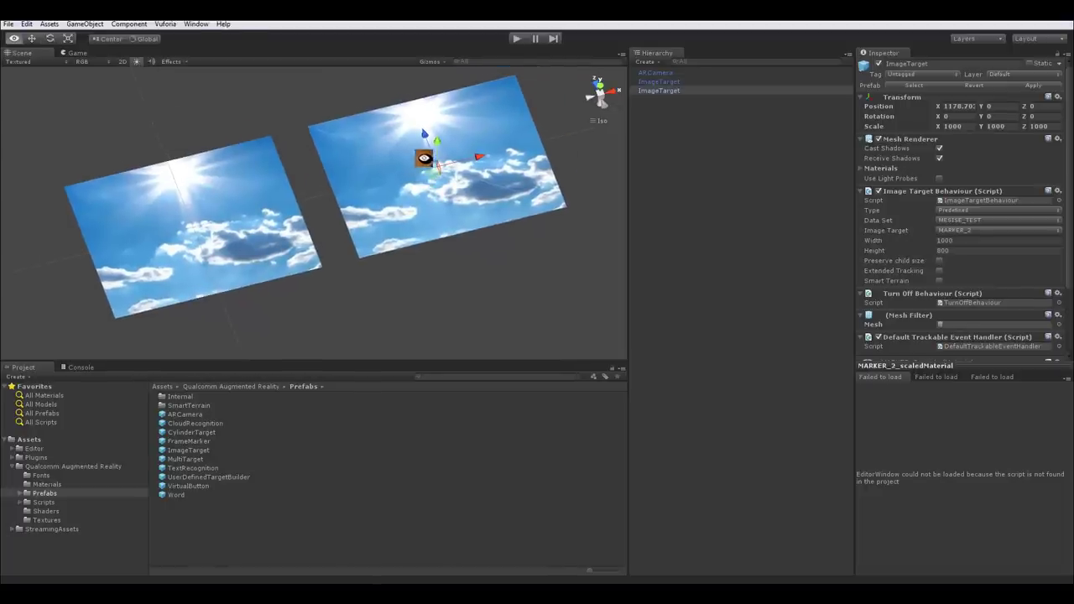
Step: Assign MARKER_1 as the duplicate's image target and nudge the duplicate along X to about 1193
{"action": "left_click", "coordinate": [955, 231]}
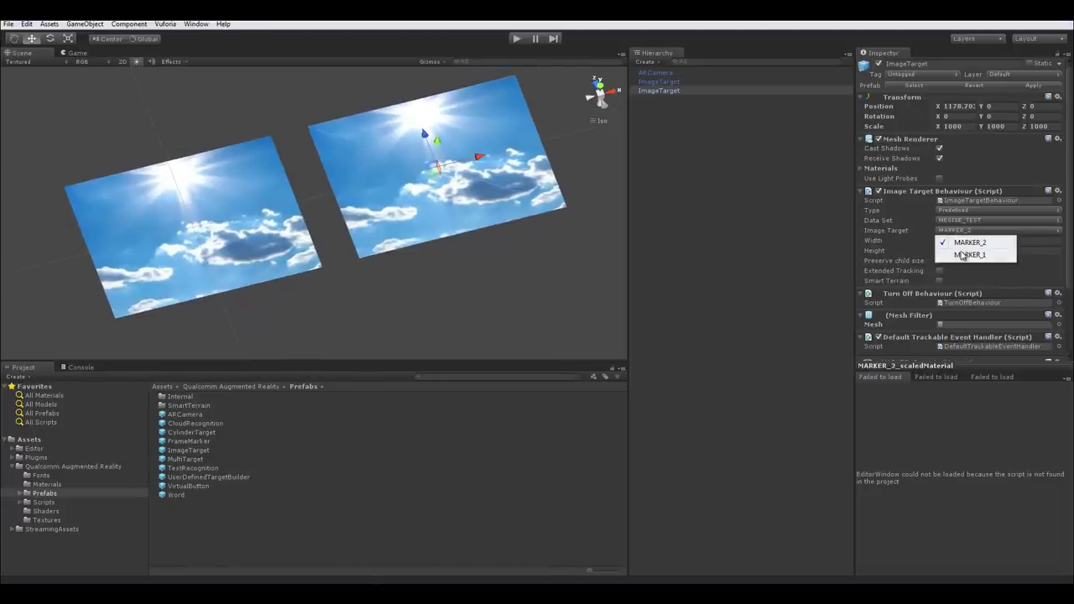
{"action": "left_click", "coordinate": [967, 254]}
{"action": "left_click", "coordinate": [474, 271]}
{"action": "left_click", "coordinate": [477, 178]}
Step: Rename the duplicated ImageTarget that shows the night image as Marker_1
{"action": "left_click", "coordinate": [690, 116]}
{"action": "left_click", "coordinate": [684, 91]}
{"action": "key", "text": "F2"}
{"action": "type", "text": "M"}
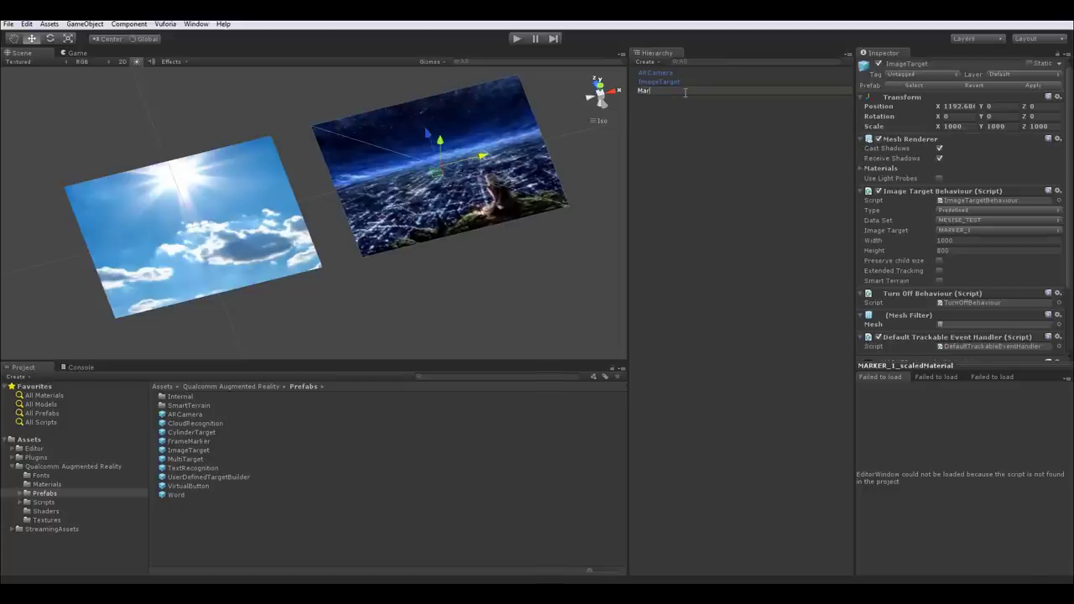
{"action": "type", "text": "arker_1"}
{"action": "key", "text": "Return"}
Step: Rename the original ImageTarget that shows the sky image as Marker_2
{"action": "left_click", "coordinate": [679, 82]}
{"action": "key", "text": "F2"}
{"action": "type", "text": "Marker_1"}
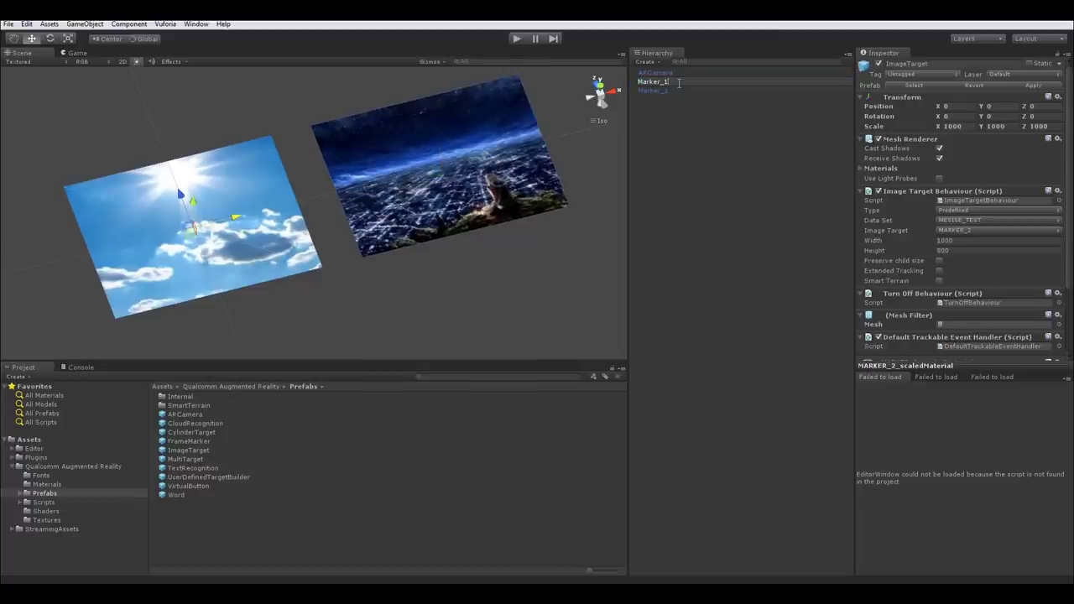
{"action": "key", "text": "Return"}
{"action": "left_click", "coordinate": [692, 173]}
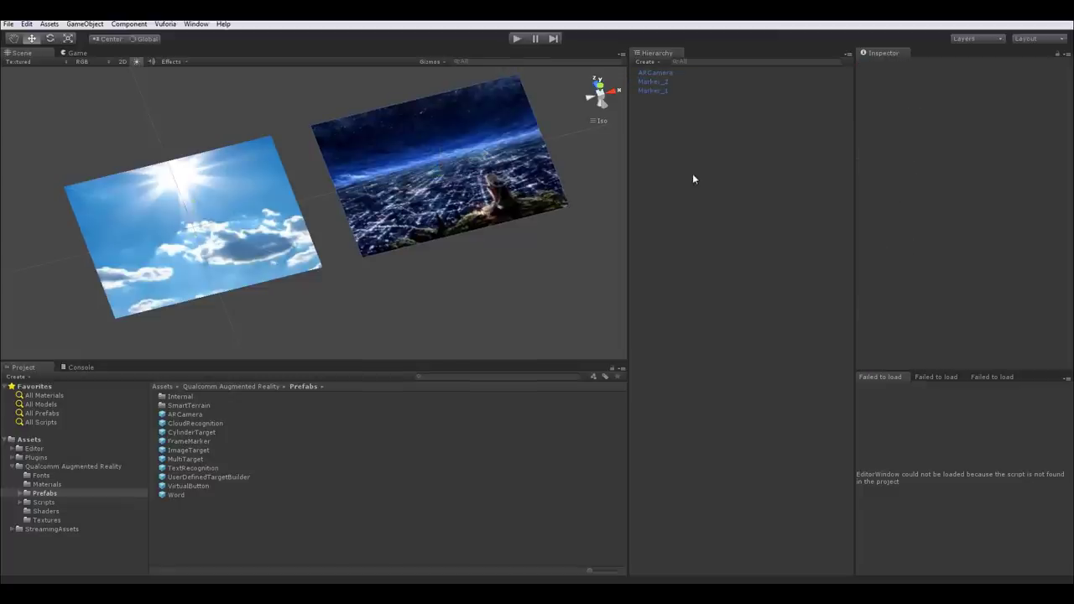
Step: Enable loading and activation of the MESISE_TEST data set in the ARCamera's Data Set Load Behaviour
{"action": "left_click_drag", "start_coordinate": [456, 233], "coordinate": [471, 202], "text": "alt"}
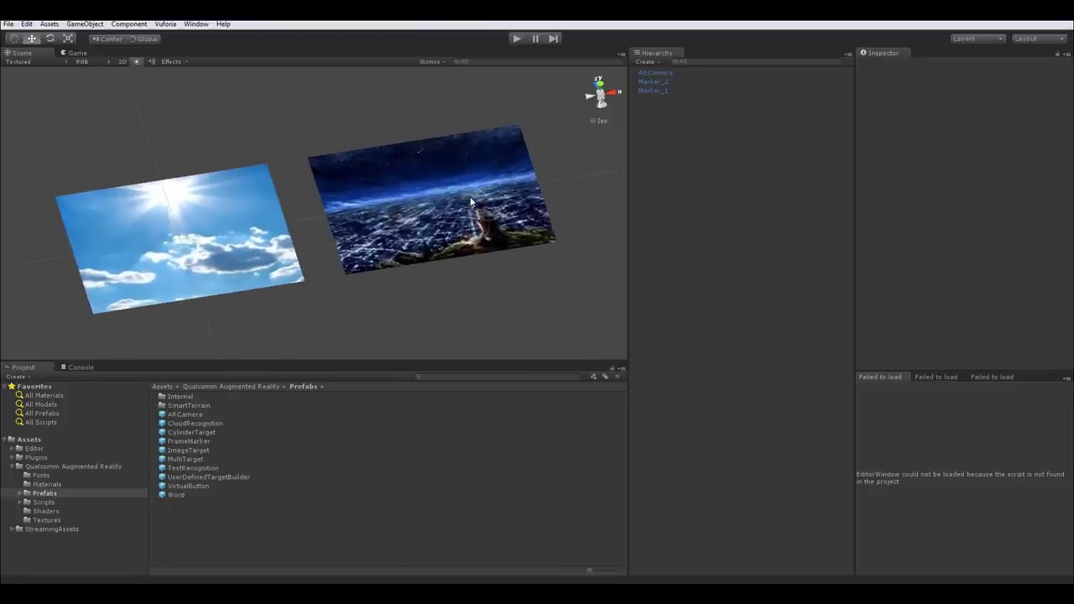
{"action": "mouse_move", "coordinate": [479, 173]}
{"action": "left_mouse_down", "text": "alt"}
{"action": "mouse_move", "coordinate": [456, 201]}
{"action": "mouse_move", "coordinate": [461, 177]}
{"action": "mouse_move", "coordinate": [493, 186]}
{"action": "left_mouse_up", "text": "alt"}
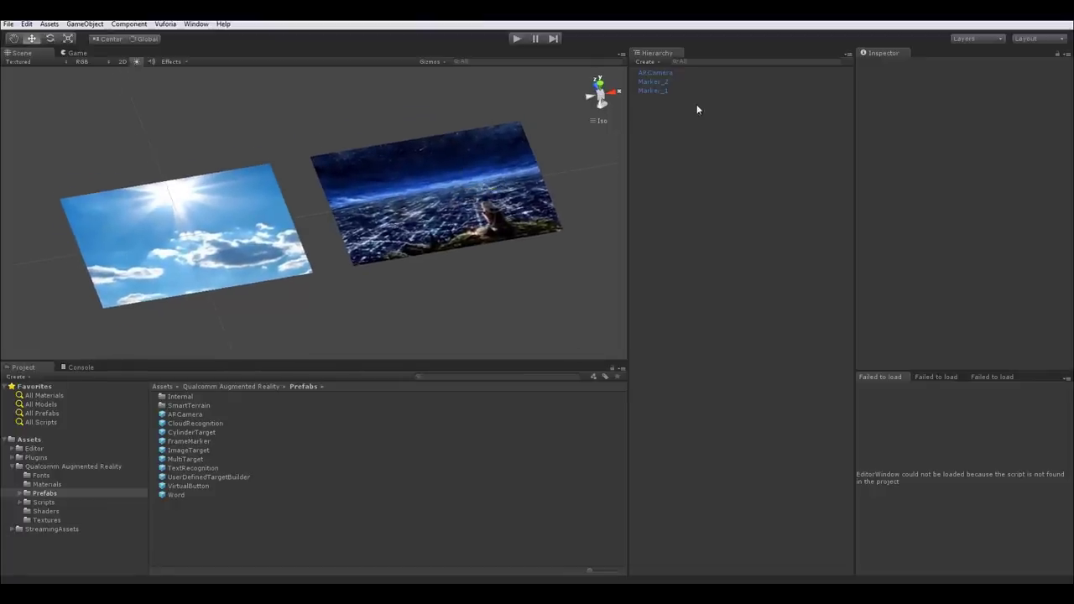
{"action": "left_click", "coordinate": [670, 72]}
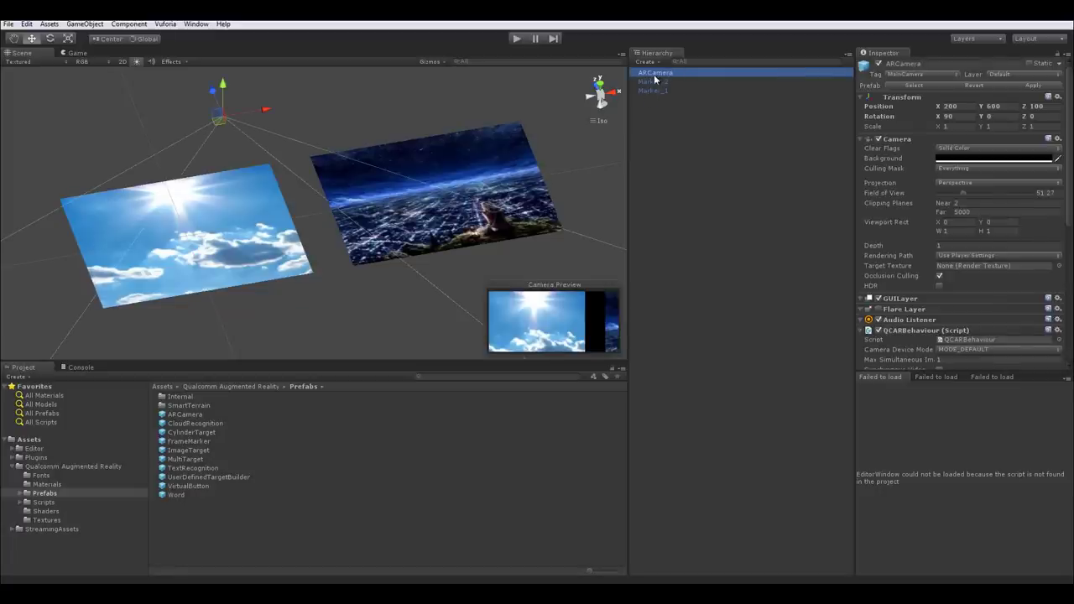
{"action": "scroll", "coordinate": [965, 235], "scroll_direction": "down", "scroll_amount": 4}
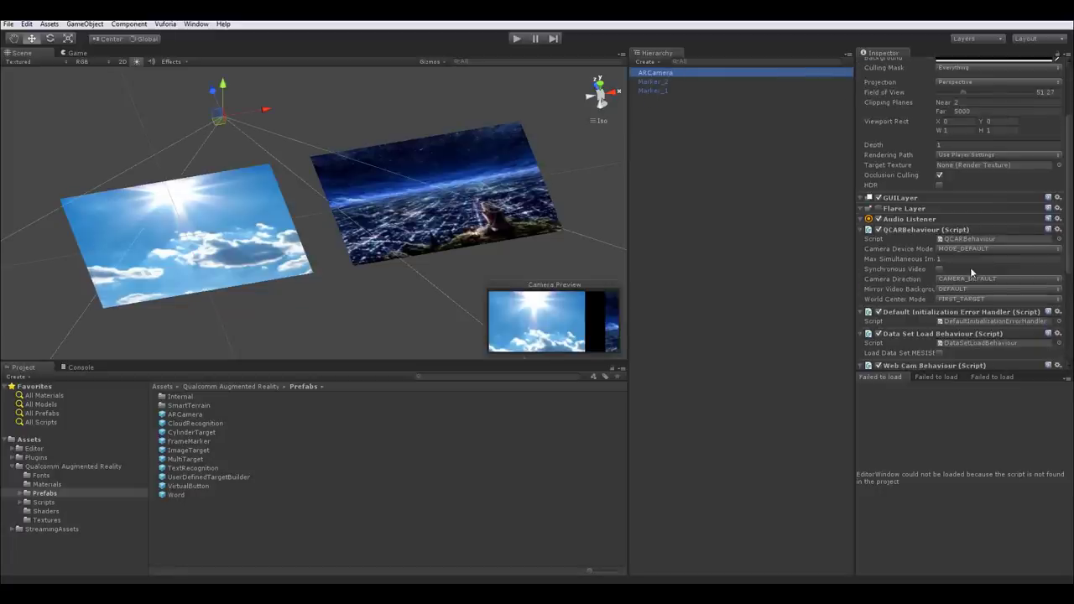
{"action": "scroll", "coordinate": [978, 276], "scroll_direction": "down", "scroll_amount": 4}
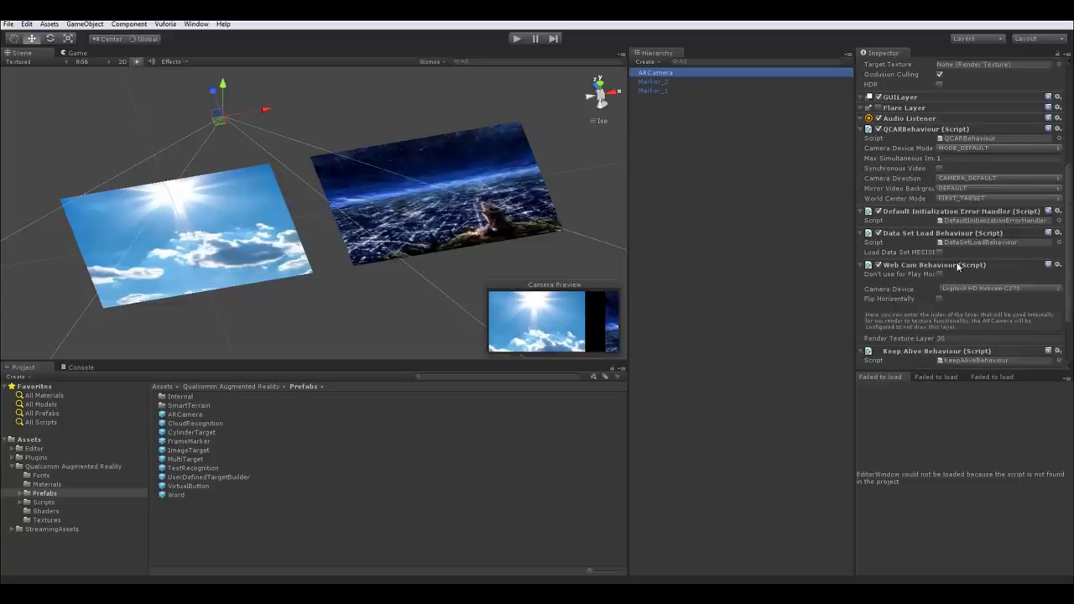
{"action": "scroll", "coordinate": [956, 265], "scroll_direction": "down", "scroll_amount": 3}
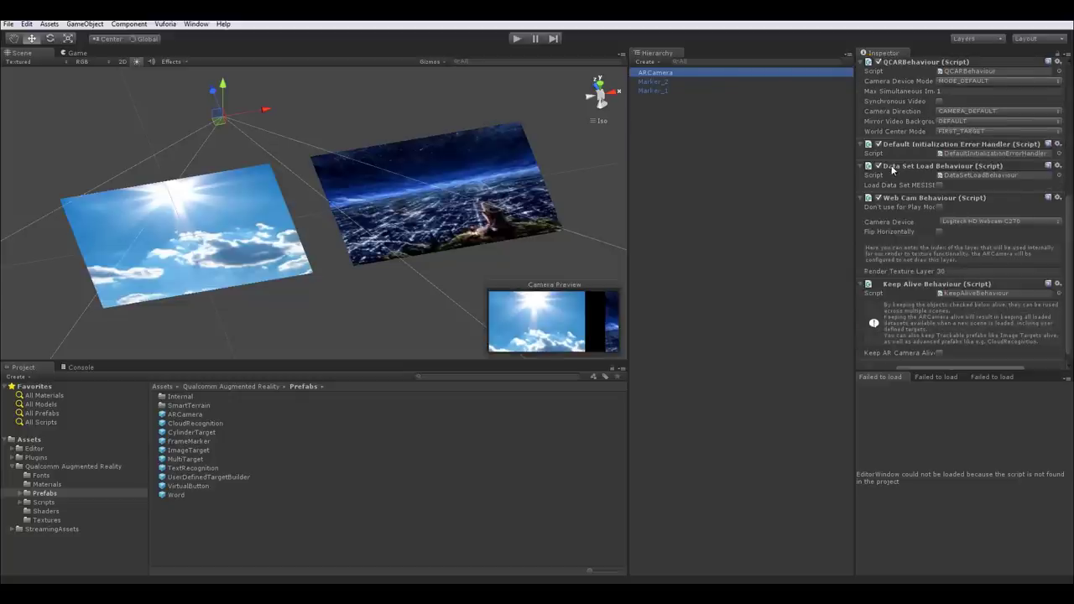
{"action": "left_click", "coordinate": [939, 184]}
{"action": "left_click", "coordinate": [940, 195]}
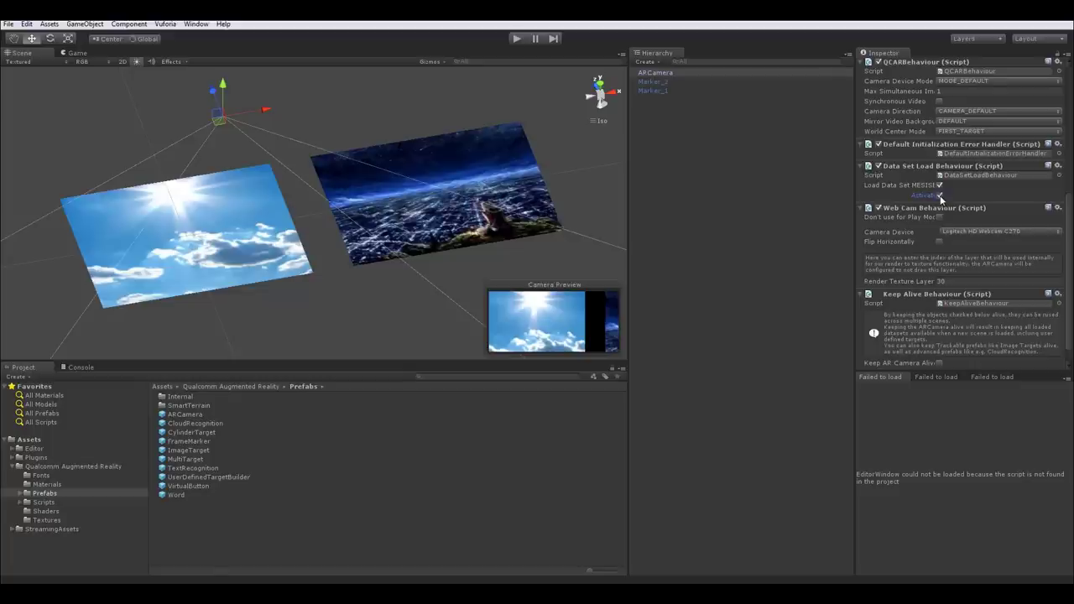
{"action": "left_click", "coordinate": [559, 165]}
{"action": "left_click_drag", "start_coordinate": [559, 165], "coordinate": [420, 209], "text": "alt"}
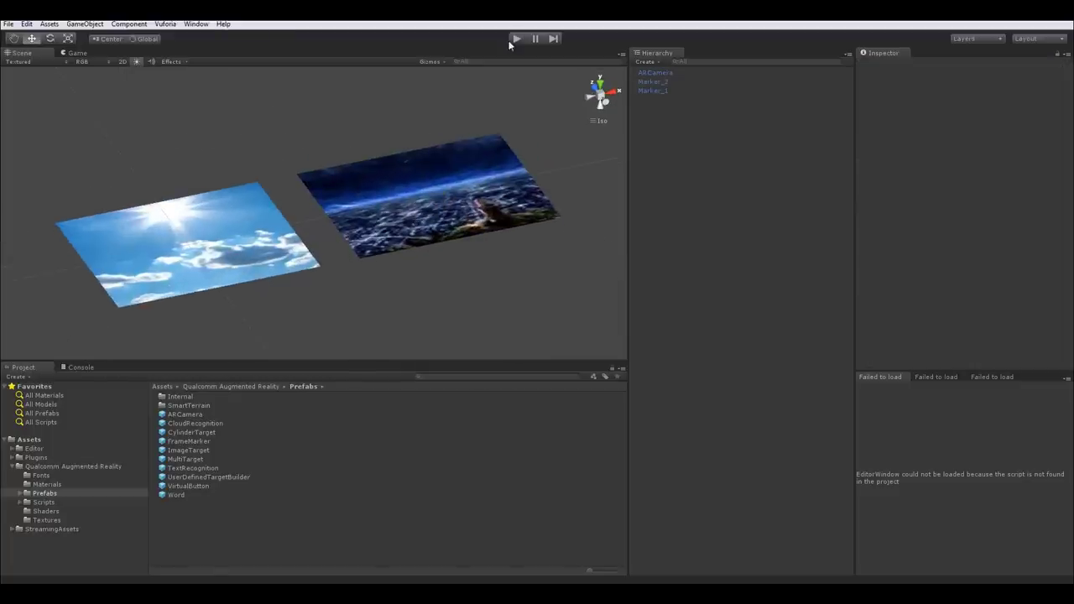
Step: Create a cube in the scene and scale it up uniformly to about 303
{"action": "left_click", "coordinate": [382, 192]}
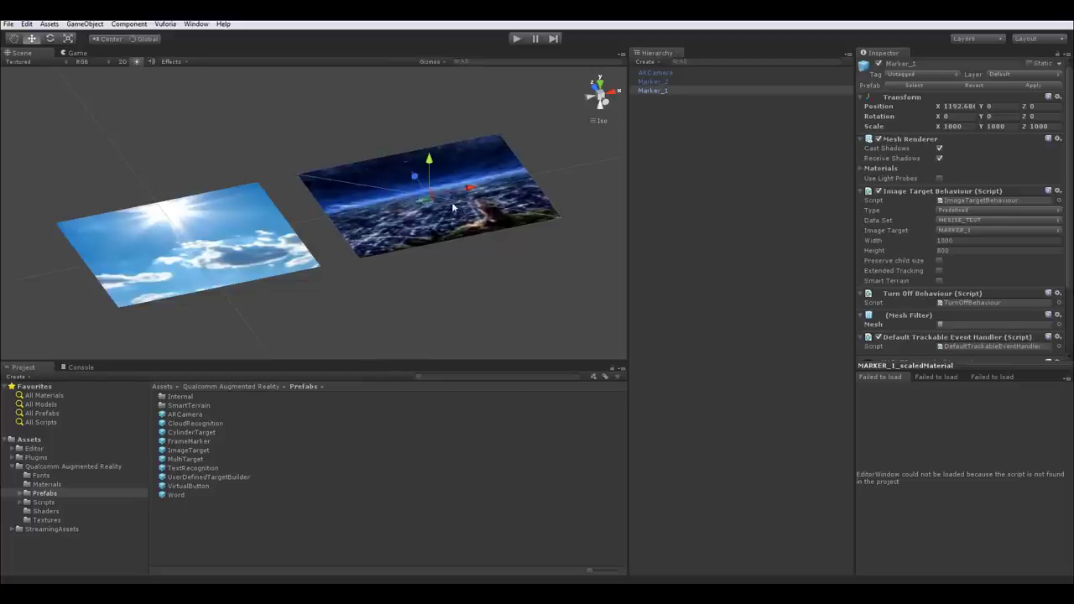
{"action": "left_click", "coordinate": [86, 25]}
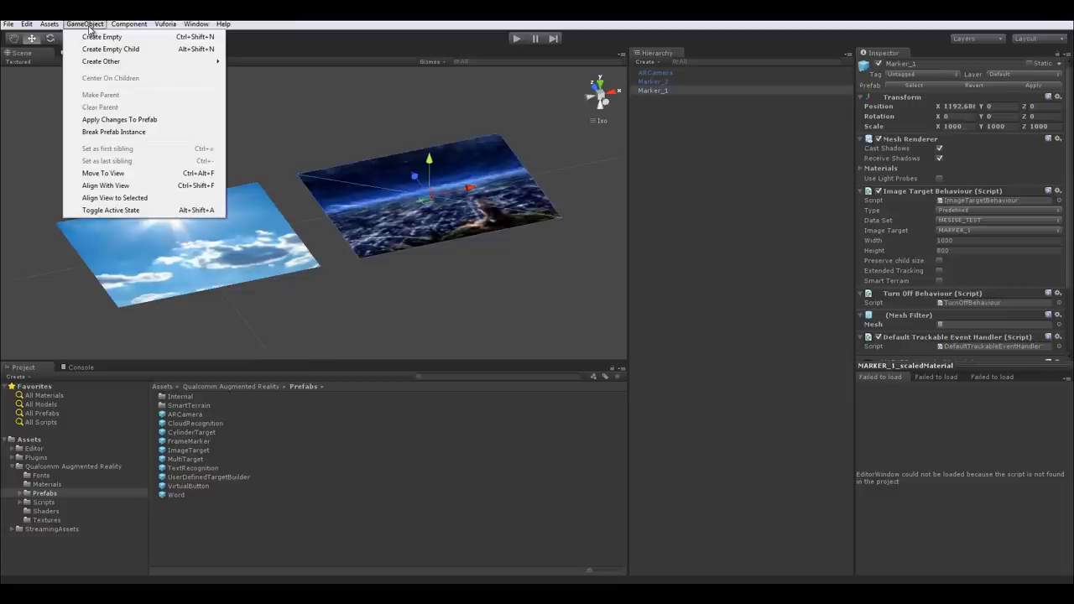
{"action": "mouse_move", "coordinate": [103, 64]}
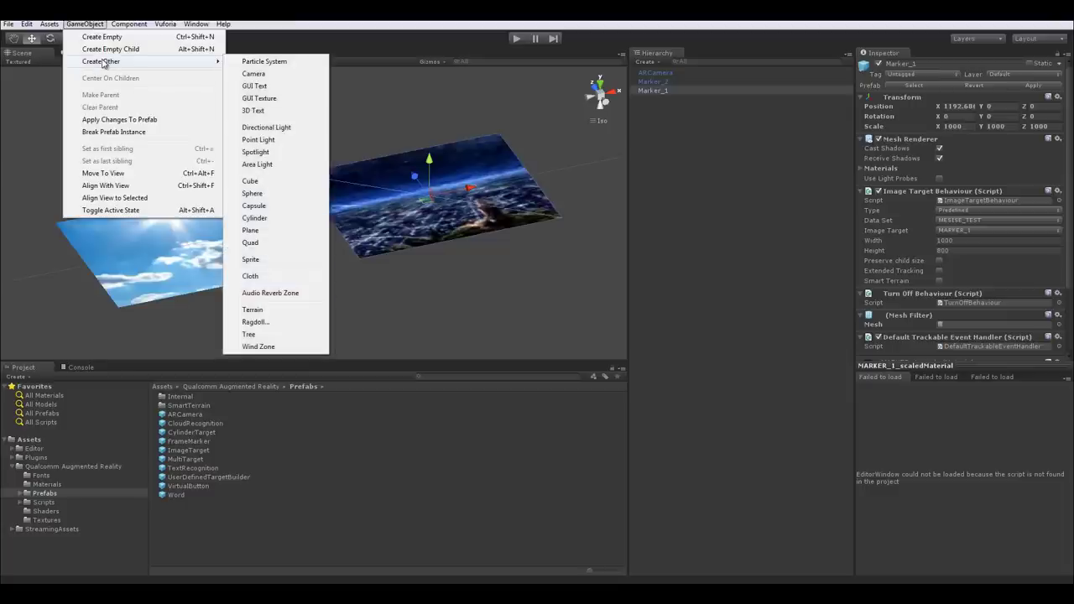
{"action": "left_click", "coordinate": [280, 183]}
{"action": "key", "text": "r"}
{"action": "left_click_drag", "start_coordinate": [313, 213], "coordinate": [187, 256]}
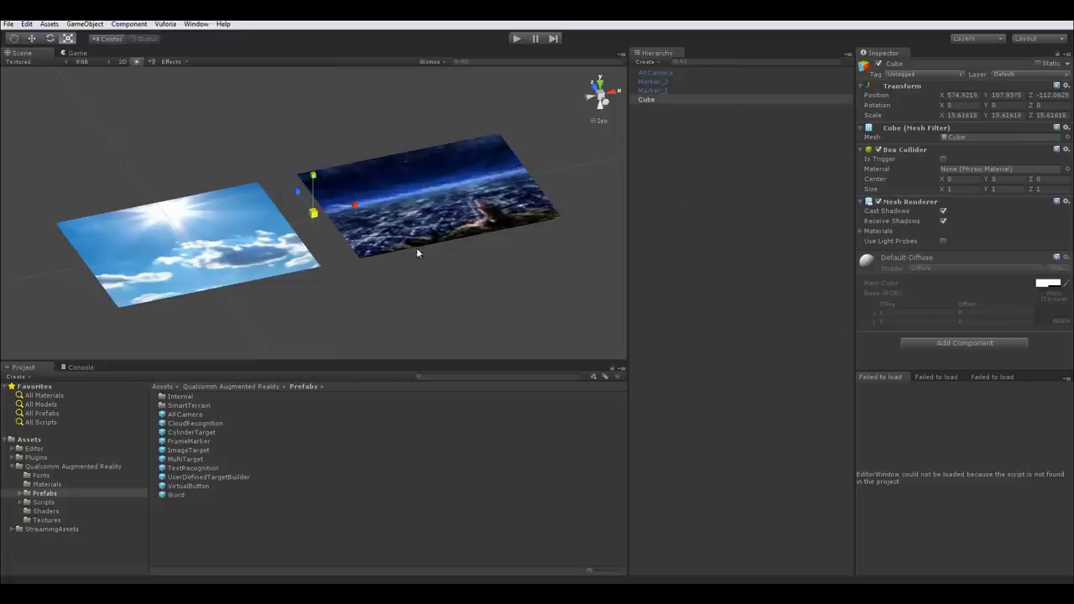
{"action": "left_click_drag", "start_coordinate": [319, 222], "coordinate": [258, 231]}
{"action": "key", "text": "w"}
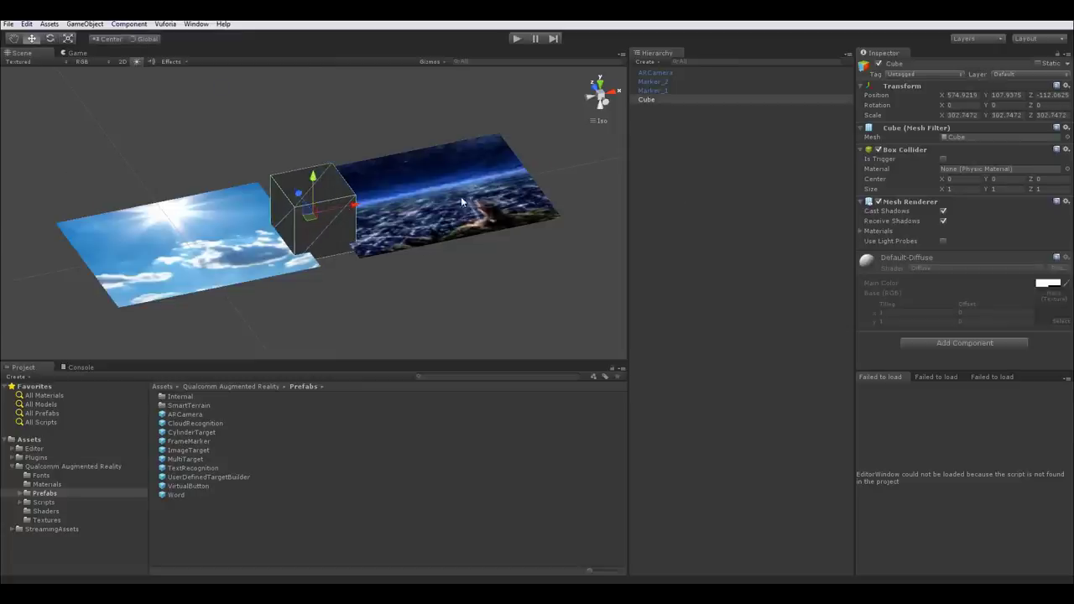
Step: Place the cube on the night-image marker at about X 1188, Y 143, Z -23, and duplicate it twice onto the sky-image marker
{"action": "left_click_drag", "start_coordinate": [354, 207], "coordinate": [491, 178]}
{"action": "left_click_drag", "start_coordinate": [356, 153], "coordinate": [378, 229]}
{"action": "key", "text": "ctrl+d"}
{"action": "left_click_drag", "start_coordinate": [472, 156], "coordinate": [449, 220]}
{"action": "key", "text": "ctrl+d"}
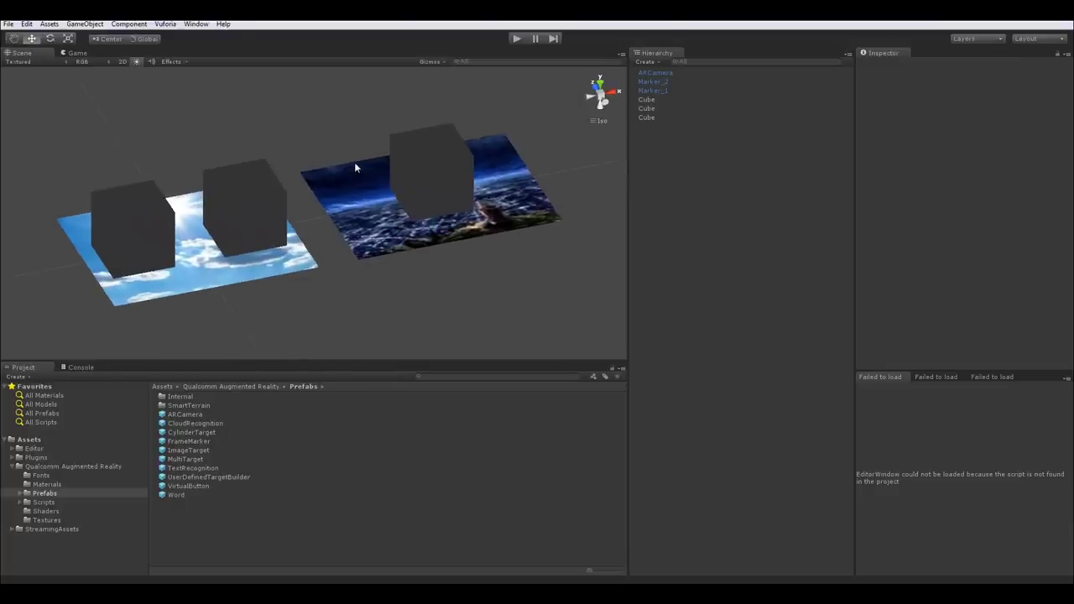
Step: Add a directional light to the scene to illuminate the three cubes
{"action": "left_click", "coordinate": [118, 24]}
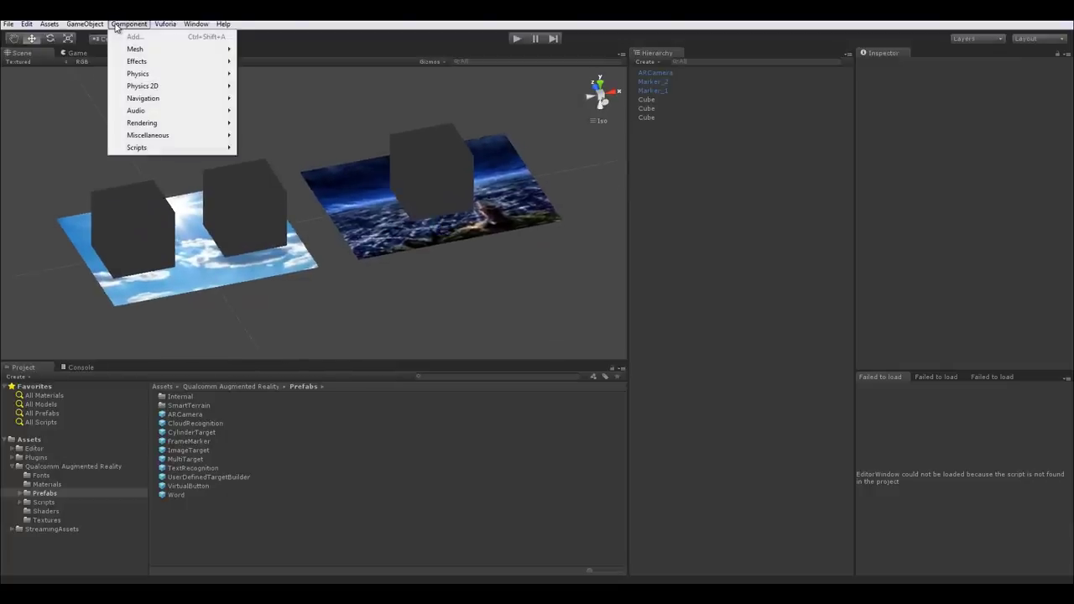
{"action": "mouse_move", "coordinate": [101, 26]}
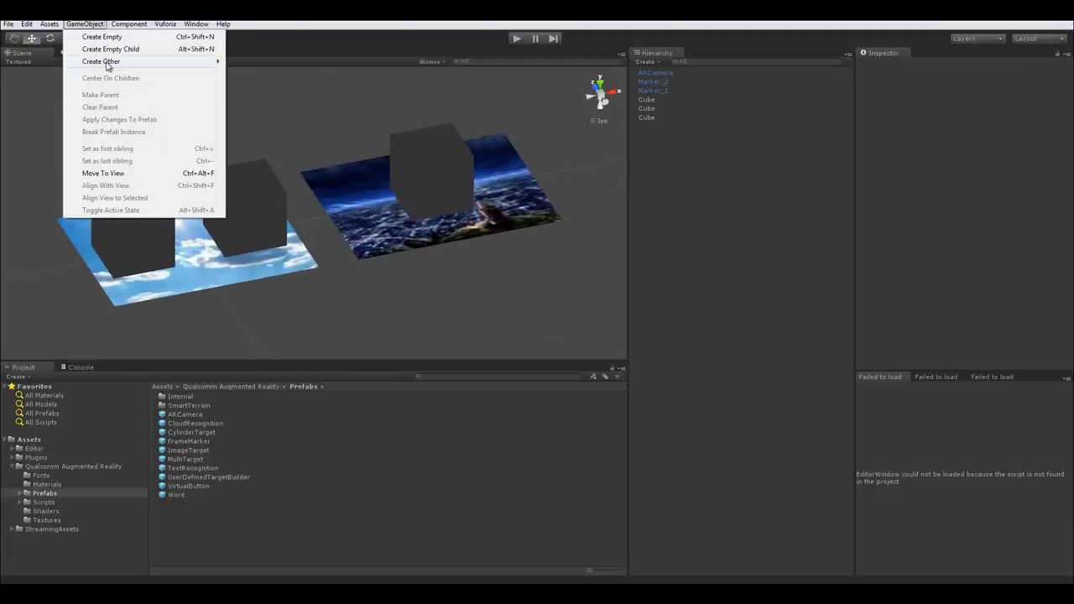
{"action": "mouse_move", "coordinate": [126, 62]}
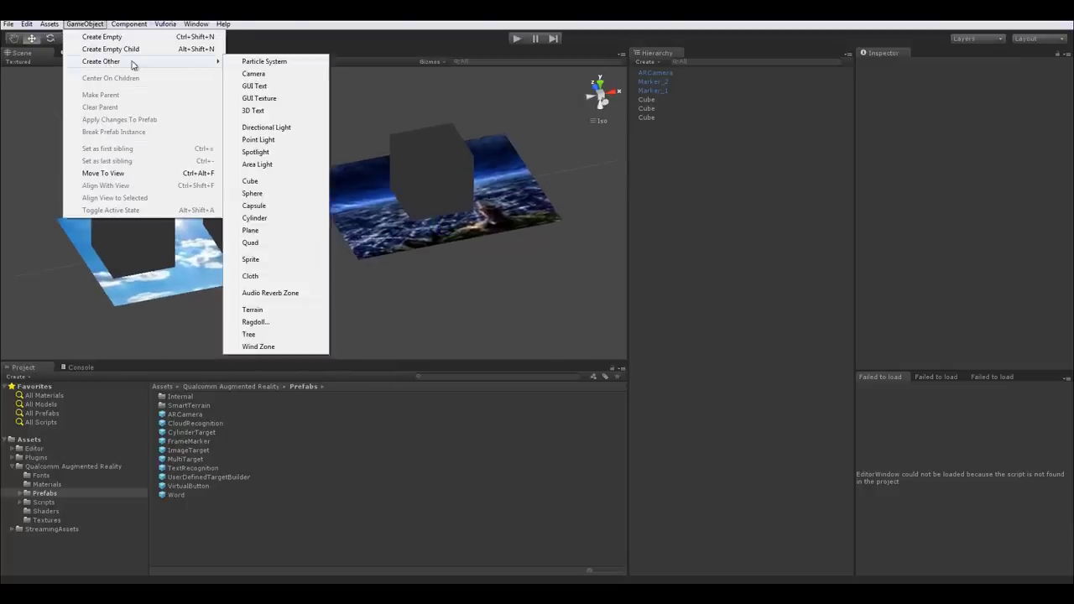
{"action": "left_click", "coordinate": [290, 133]}
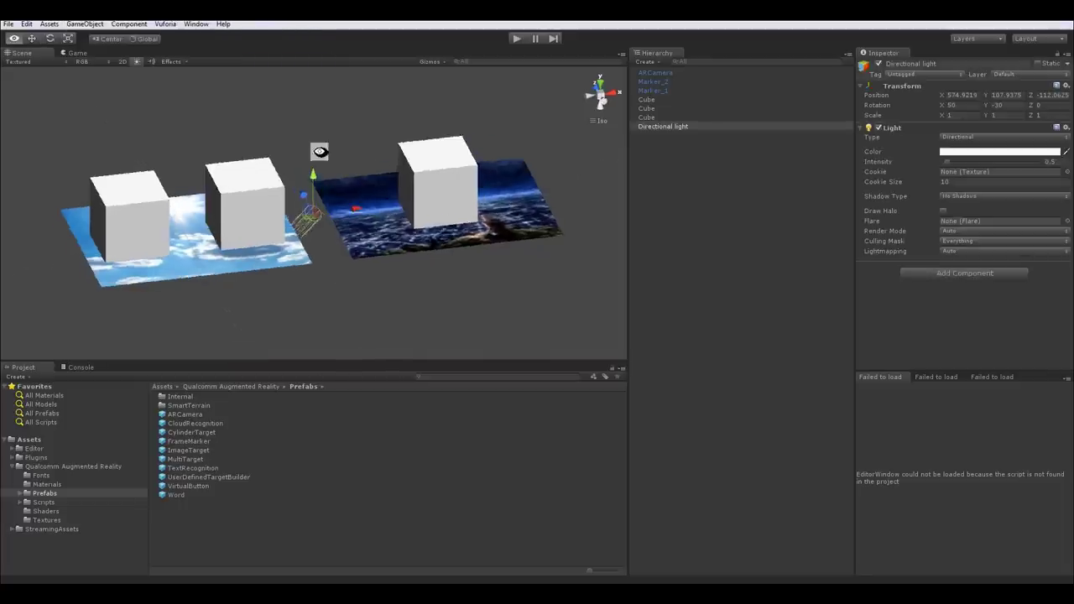
{"action": "left_click_drag", "start_coordinate": [336, 219], "coordinate": [539, 199], "text": "alt"}
Step: Select the cube on the night marker and test the still unparented cubes in play mode with the webcam, ending the test
{"action": "left_click", "coordinate": [475, 178]}
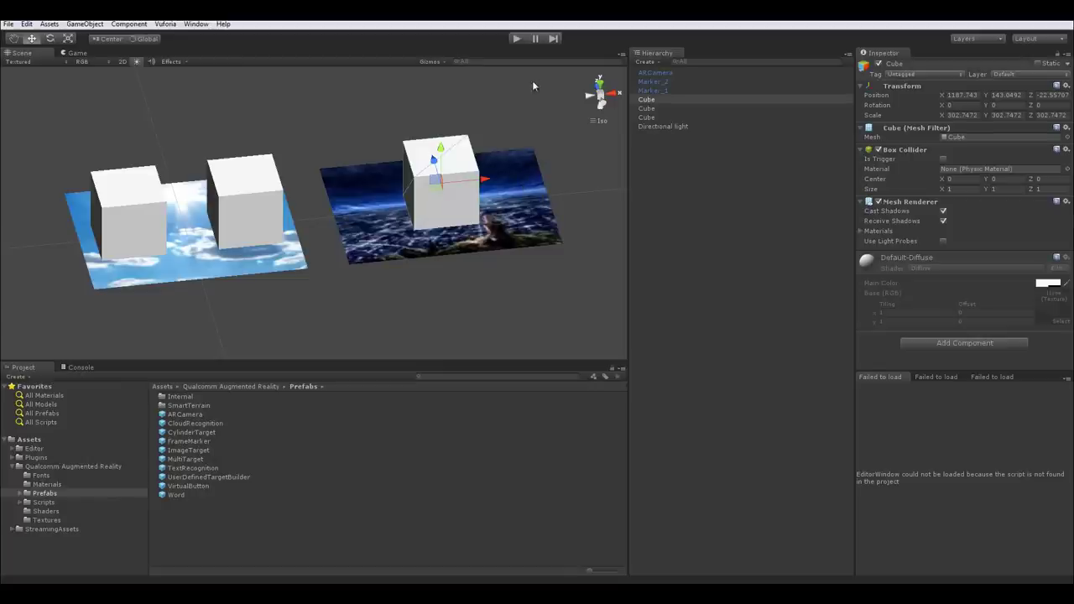
{"action": "left_click", "coordinate": [518, 39]}
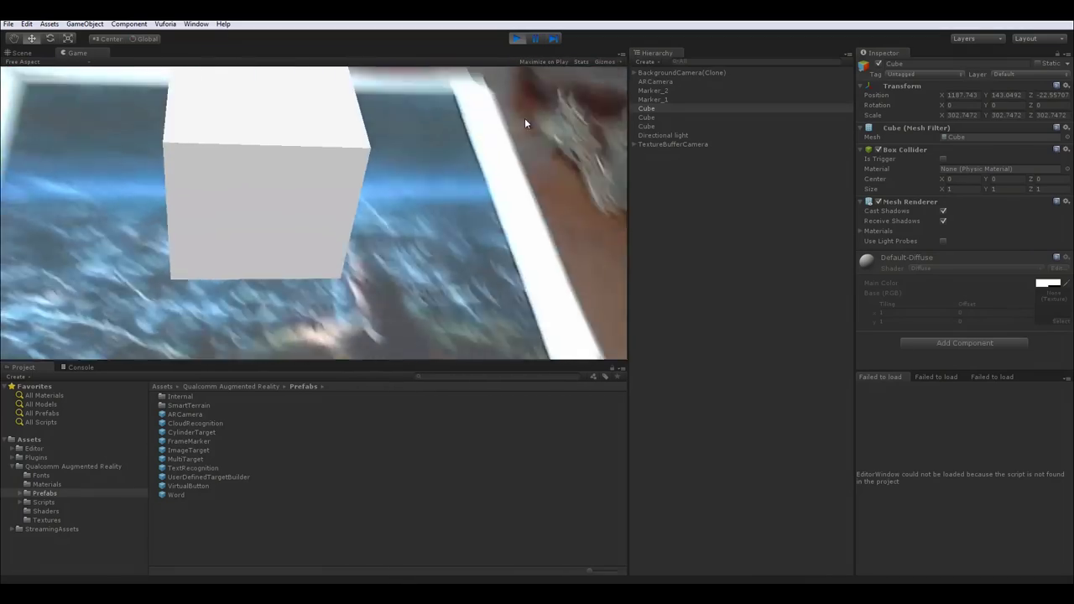
{"action": "left_click", "coordinate": [518, 38]}
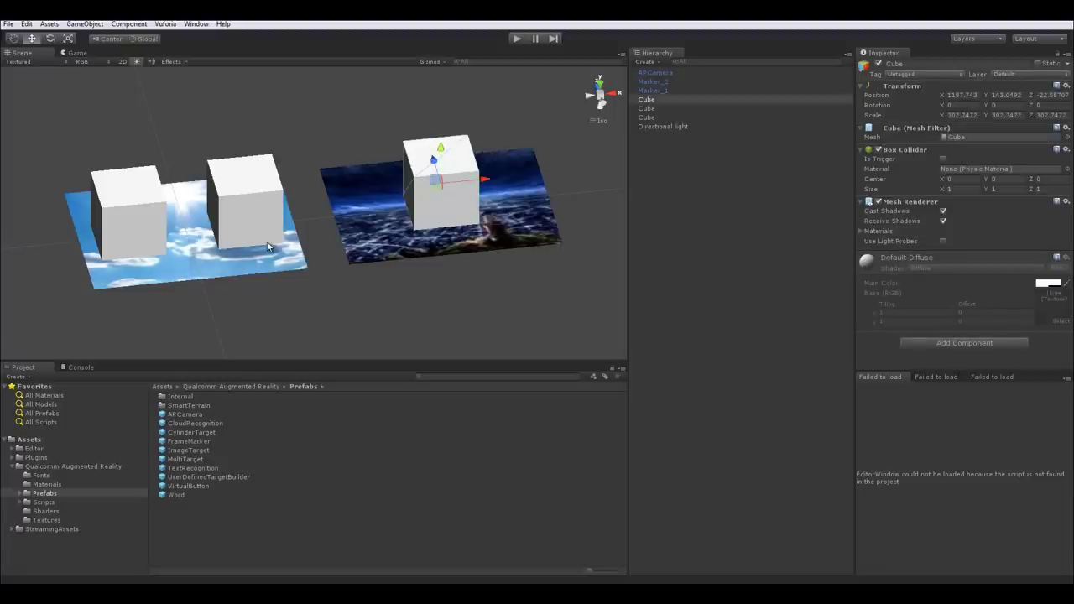
Step: Parent the cube on the night image to Marker_1 and the two cubes on the sky image to Marker_2
{"action": "left_click_drag", "start_coordinate": [654, 102], "coordinate": [657, 97]}
{"action": "left_click", "coordinate": [653, 109]}
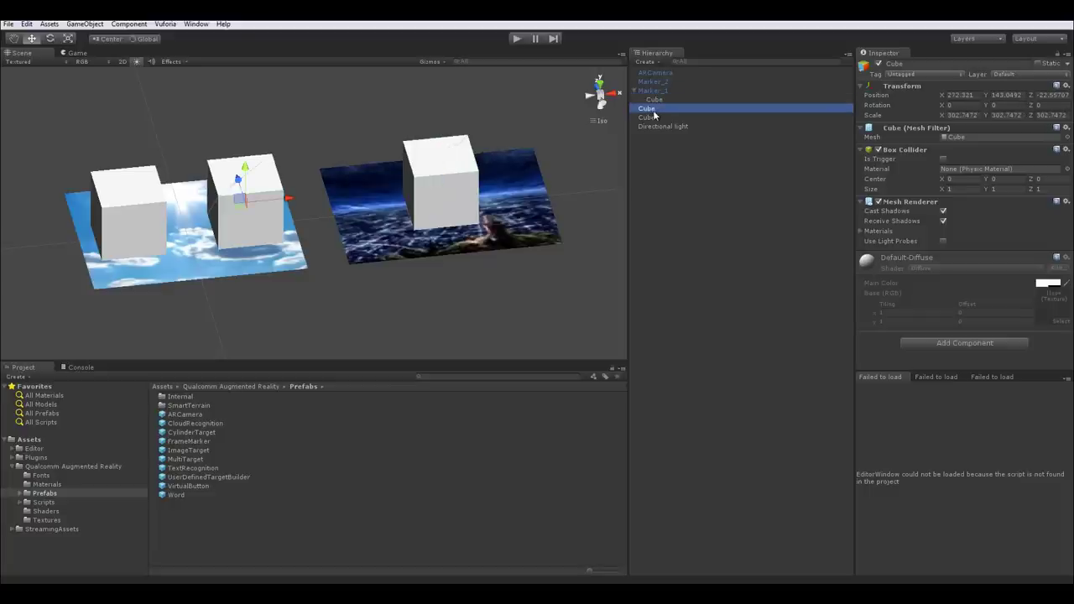
{"action": "left_click", "coordinate": [653, 119], "text": "shift"}
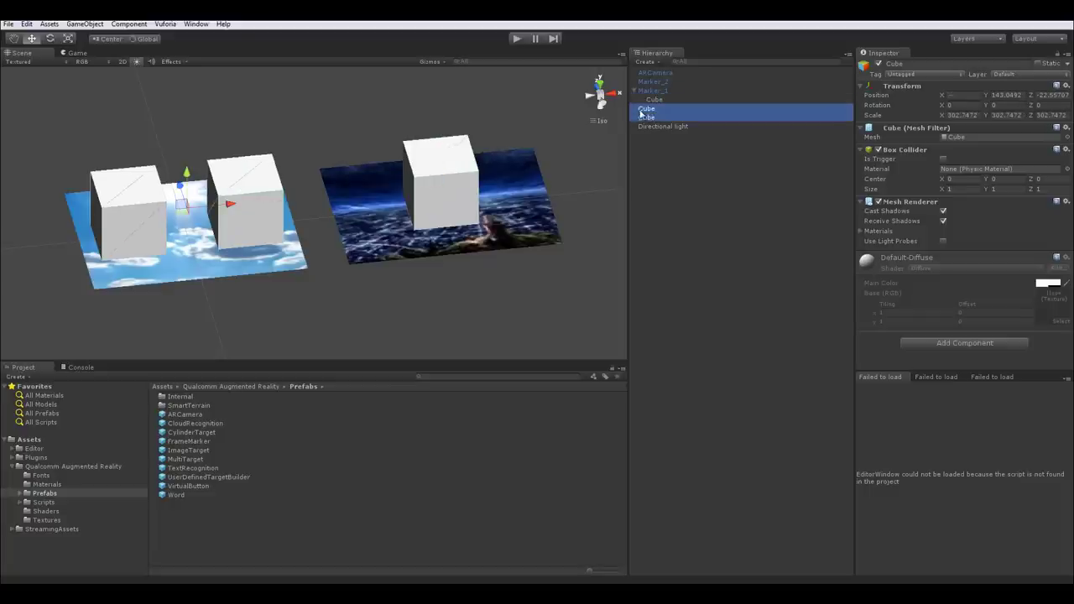
{"action": "left_click_drag", "start_coordinate": [647, 112], "coordinate": [655, 83]}
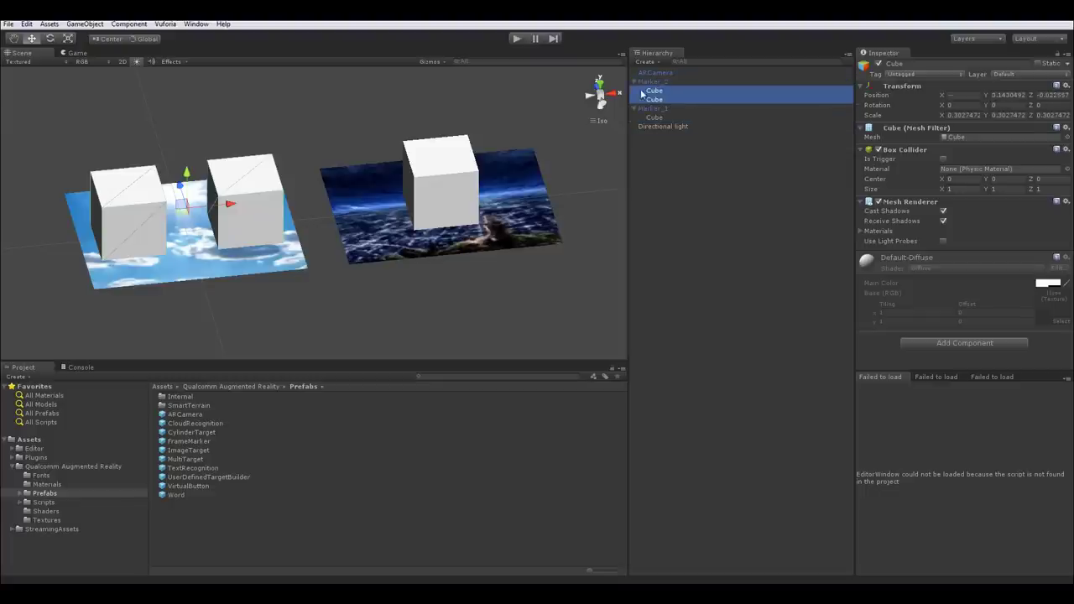
{"action": "left_click", "coordinate": [635, 83]}
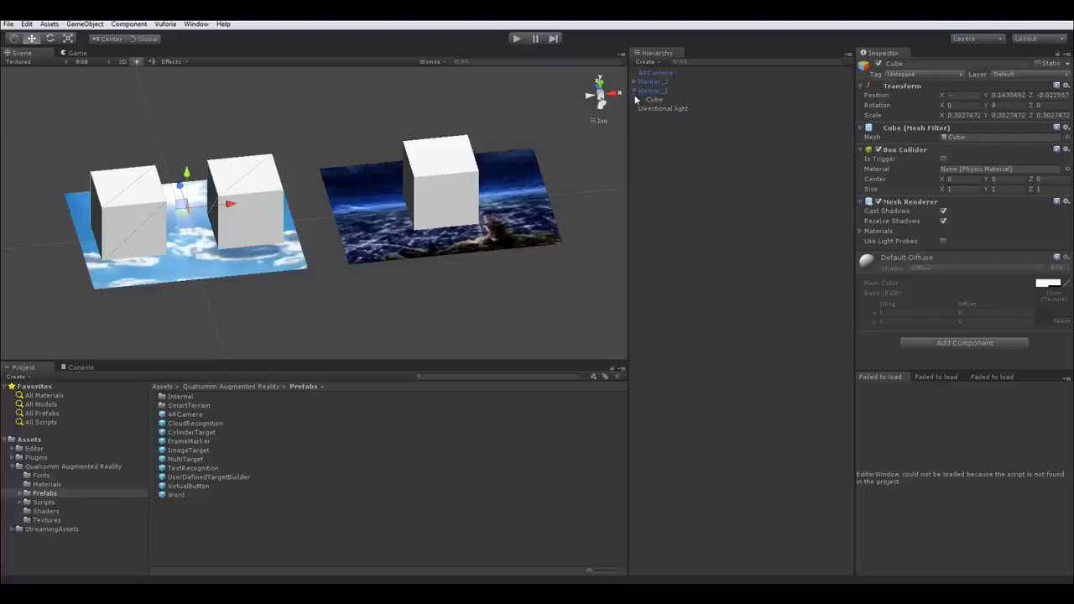
{"action": "left_click", "coordinate": [648, 147]}
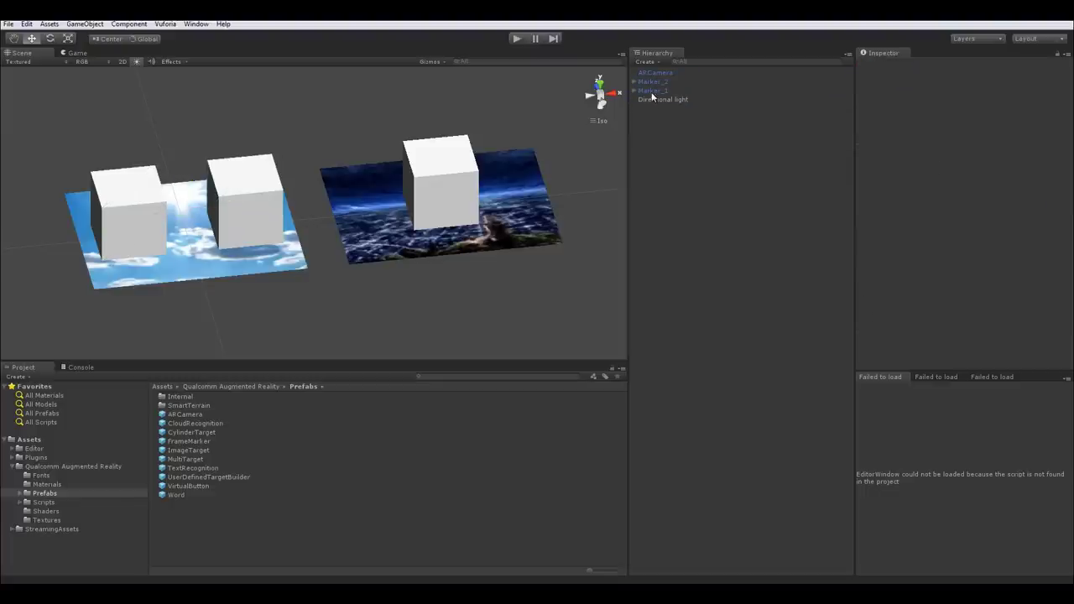
Step: Run the scene in play mode to test the cubes parented to both markers, and return to editing
{"action": "left_click", "coordinate": [518, 39]}
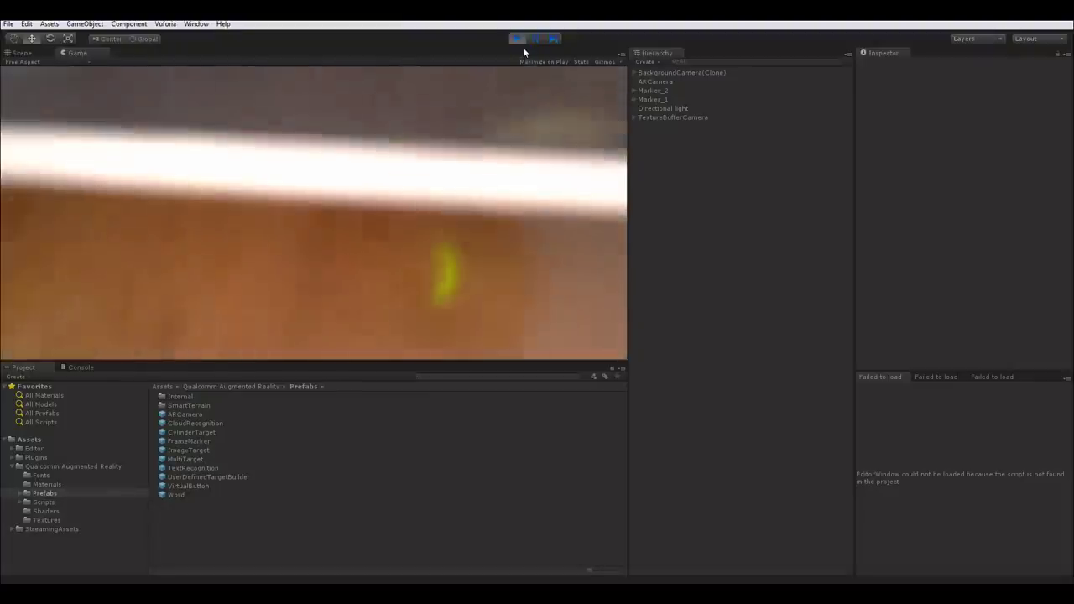
{"action": "left_click", "coordinate": [519, 40]}
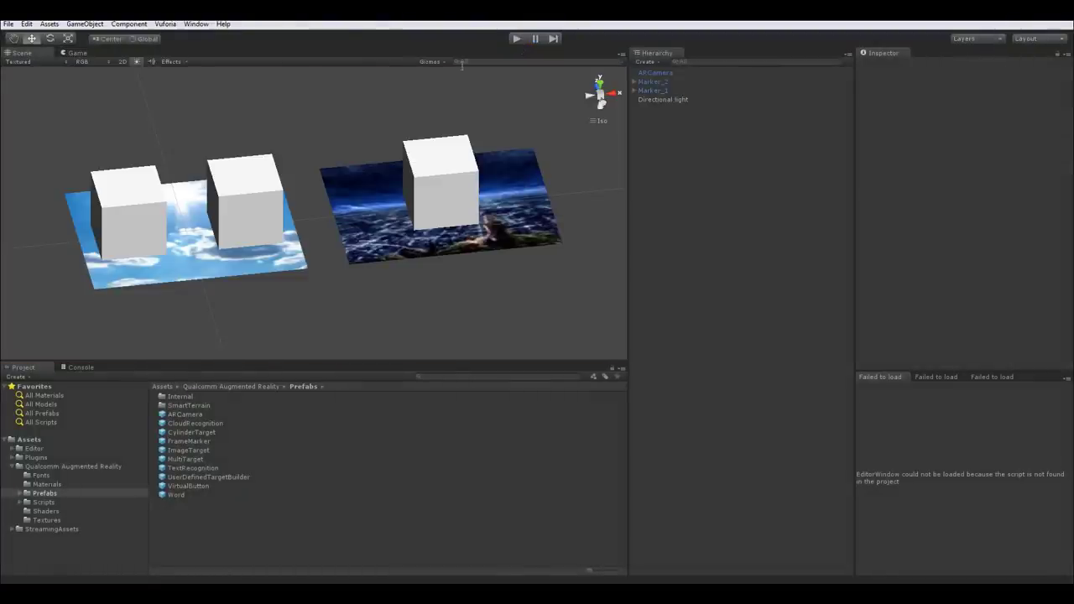
{"action": "left_click_drag", "start_coordinate": [347, 120], "coordinate": [371, 126], "text": "alt"}
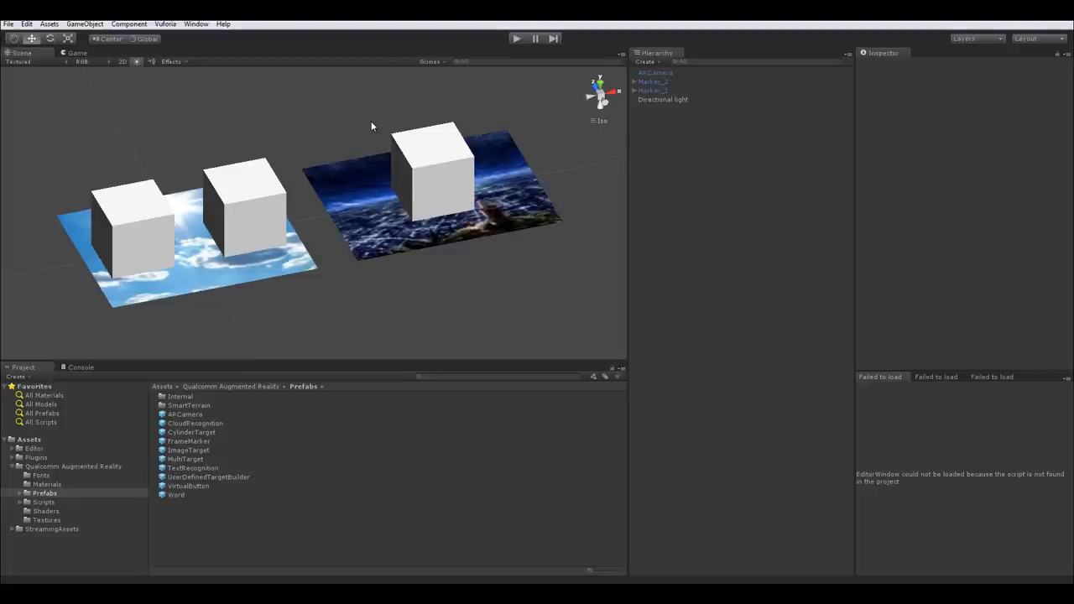